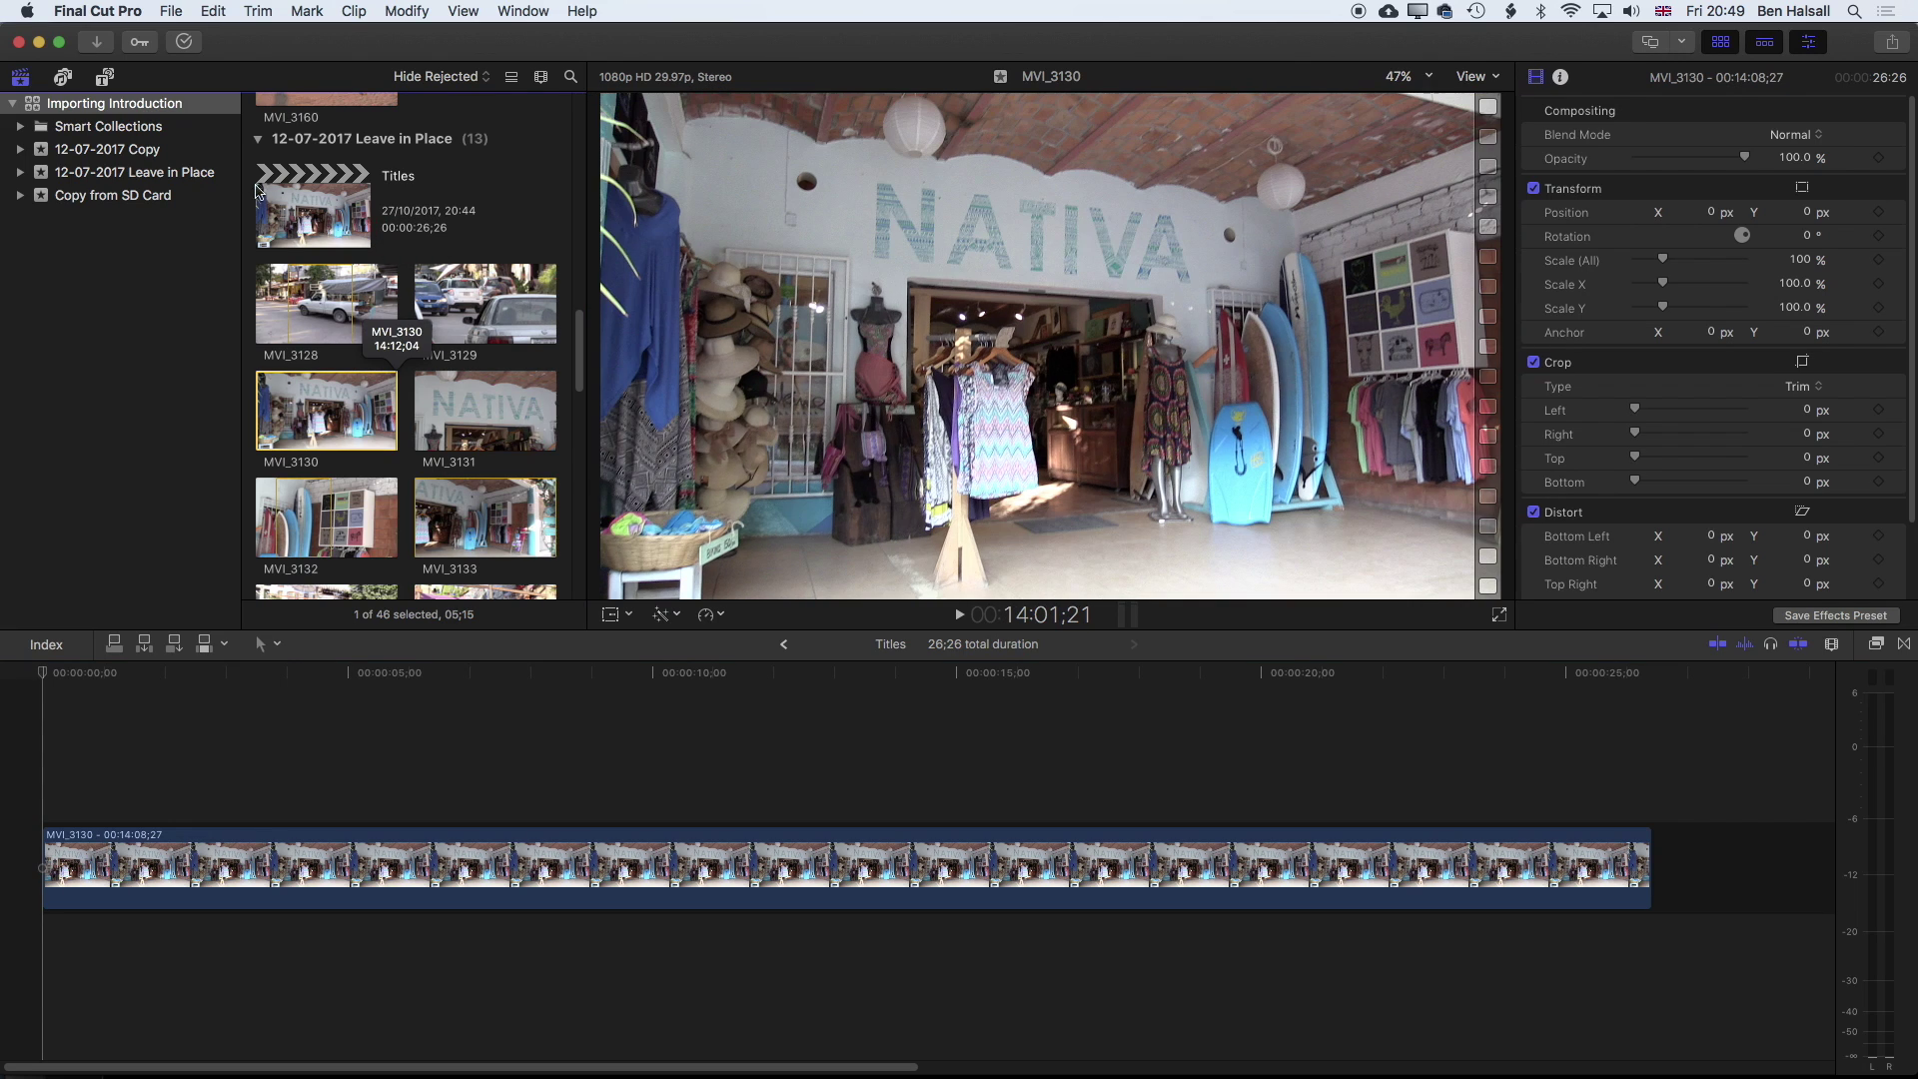
# With shop clip MVI_3130 selected, show the Credits category of the Titles browser.
pyautogui.click(329, 410)
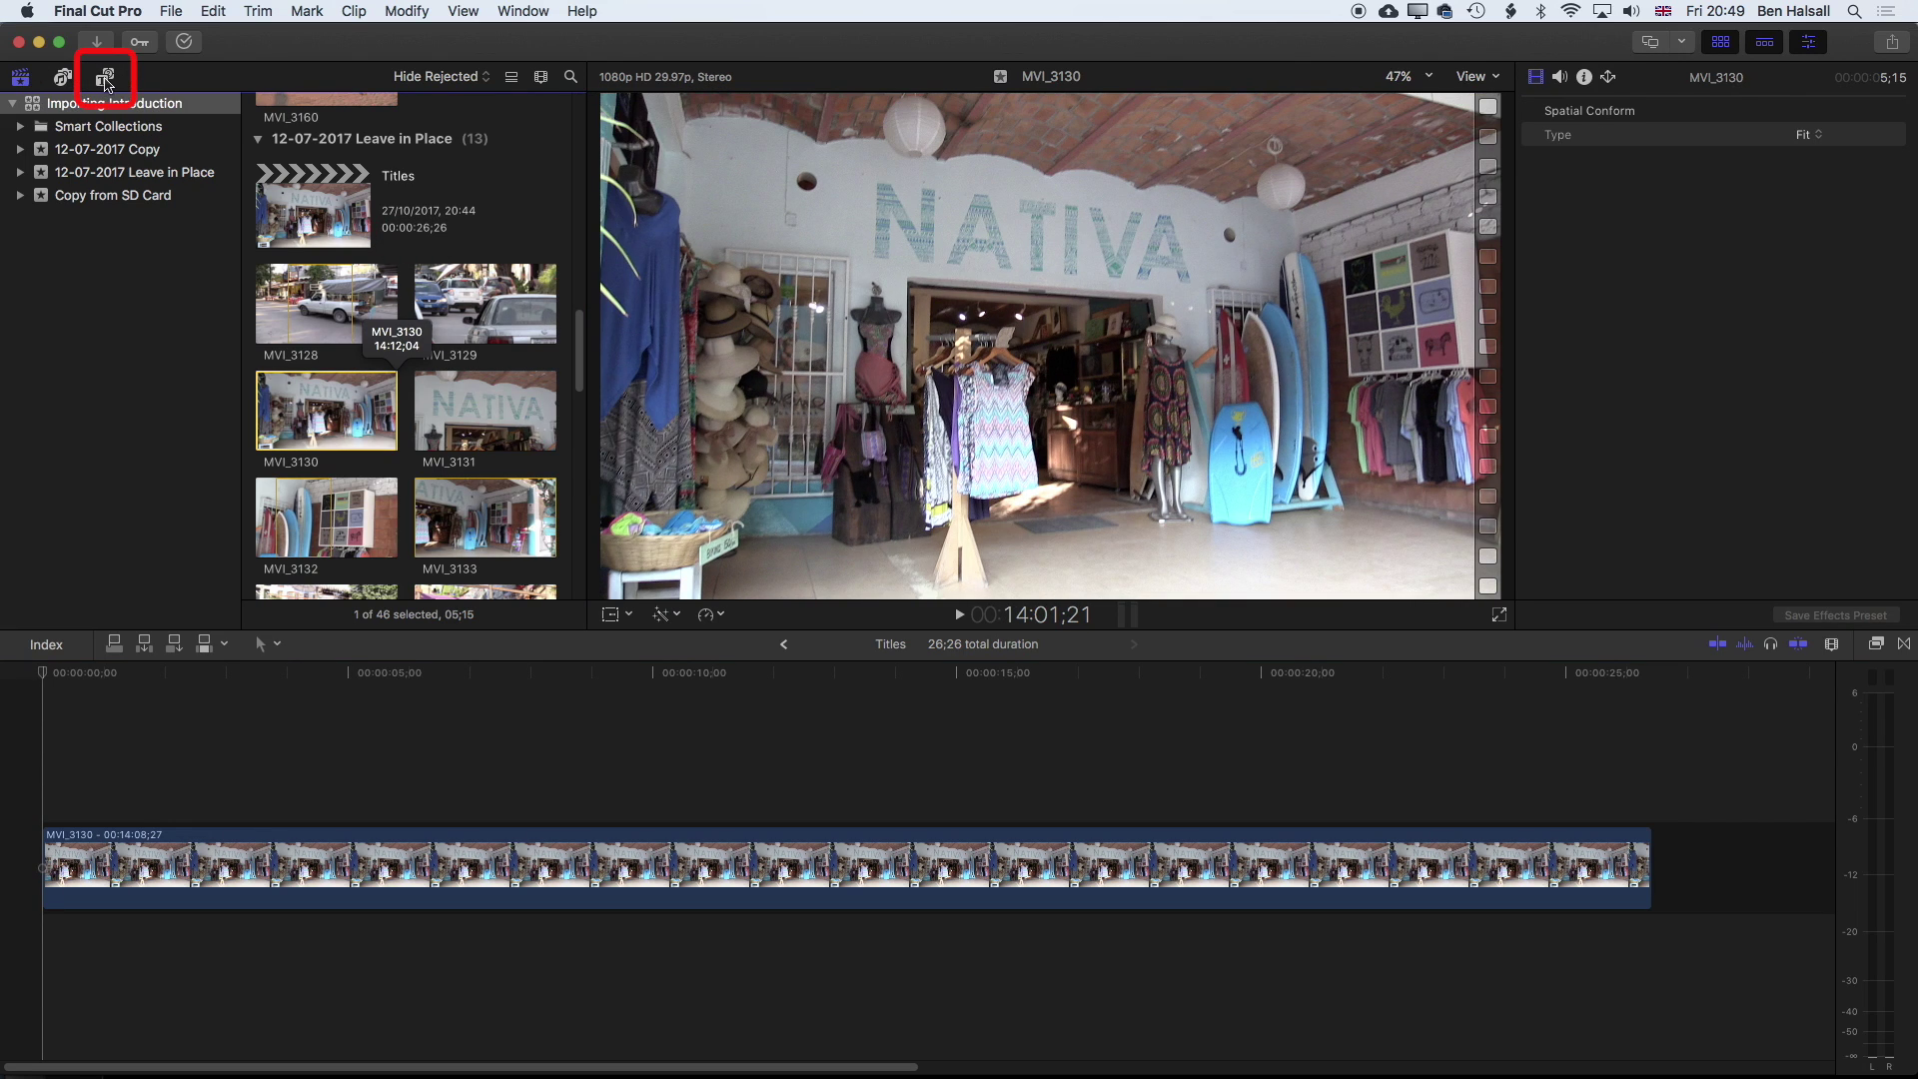
pyautogui.click(106, 78)
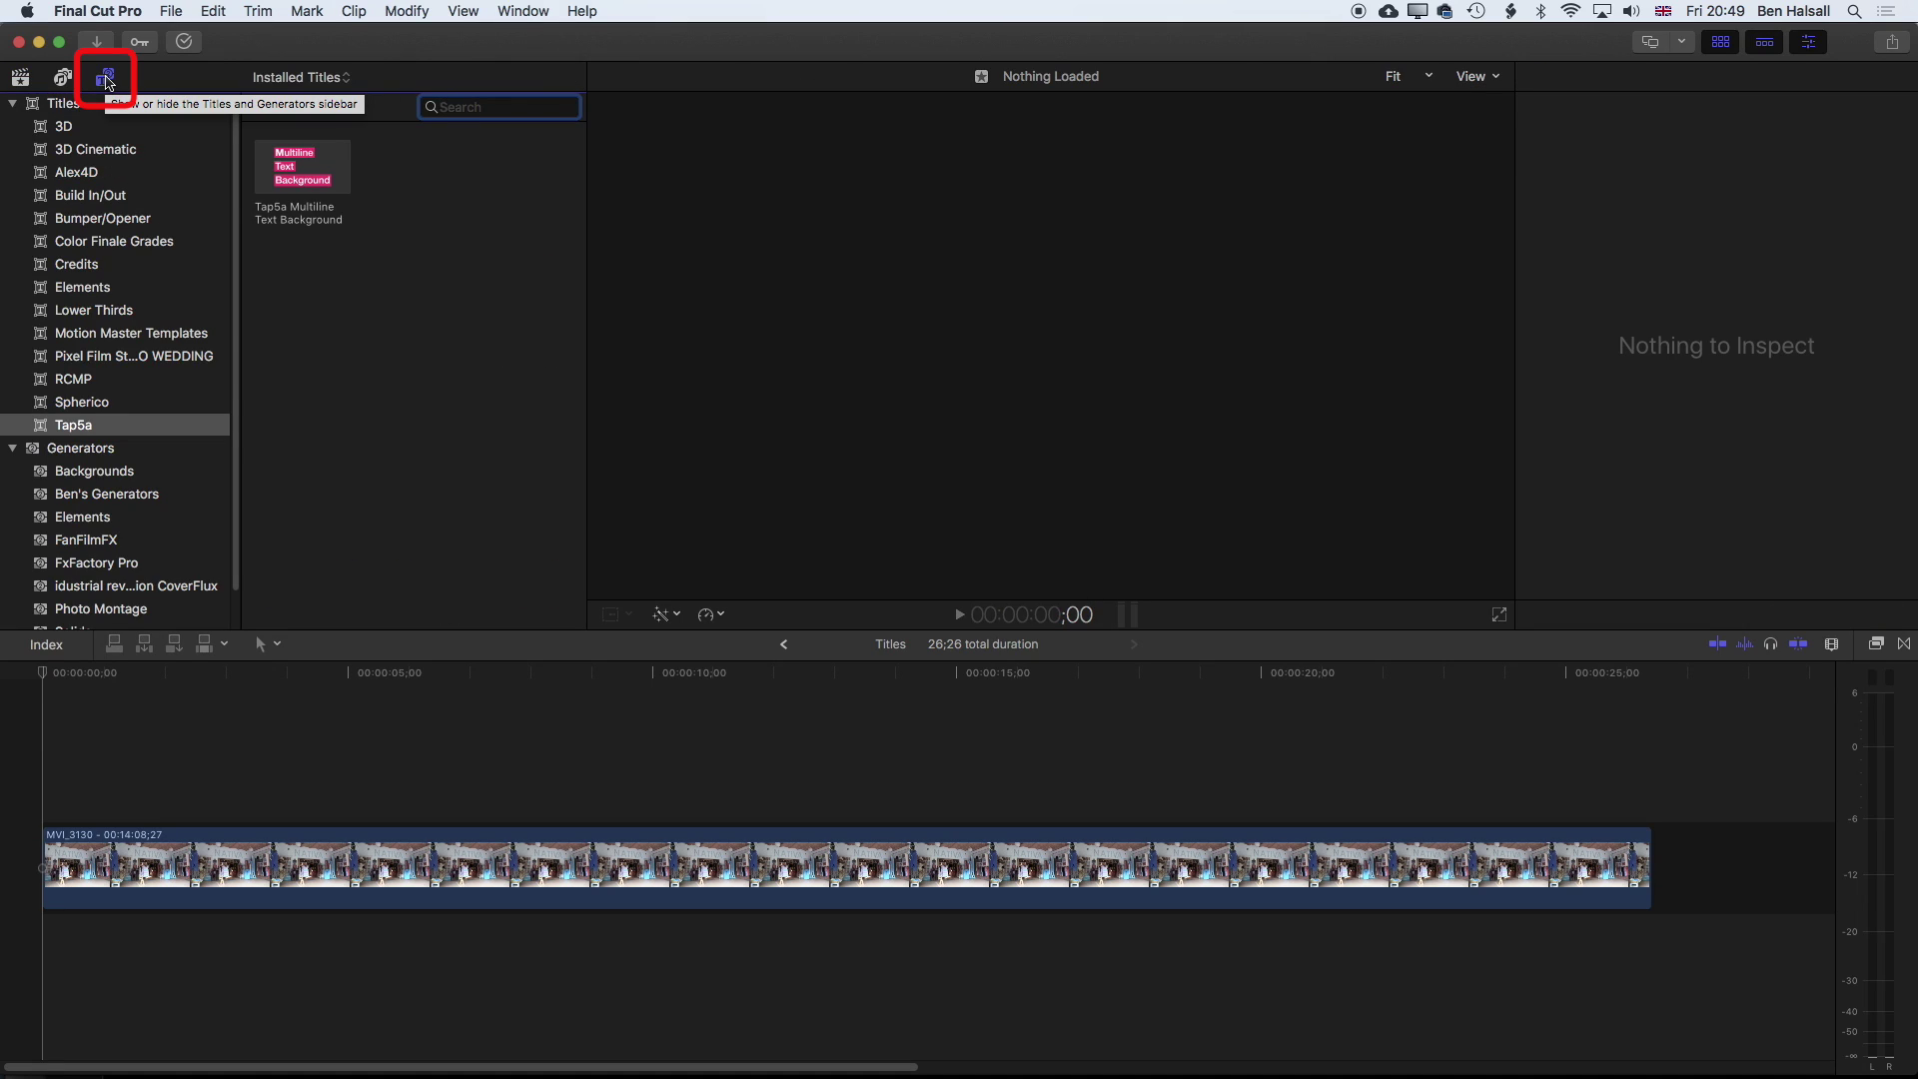
pyautogui.press('Left')
pyautogui.click(12, 126)
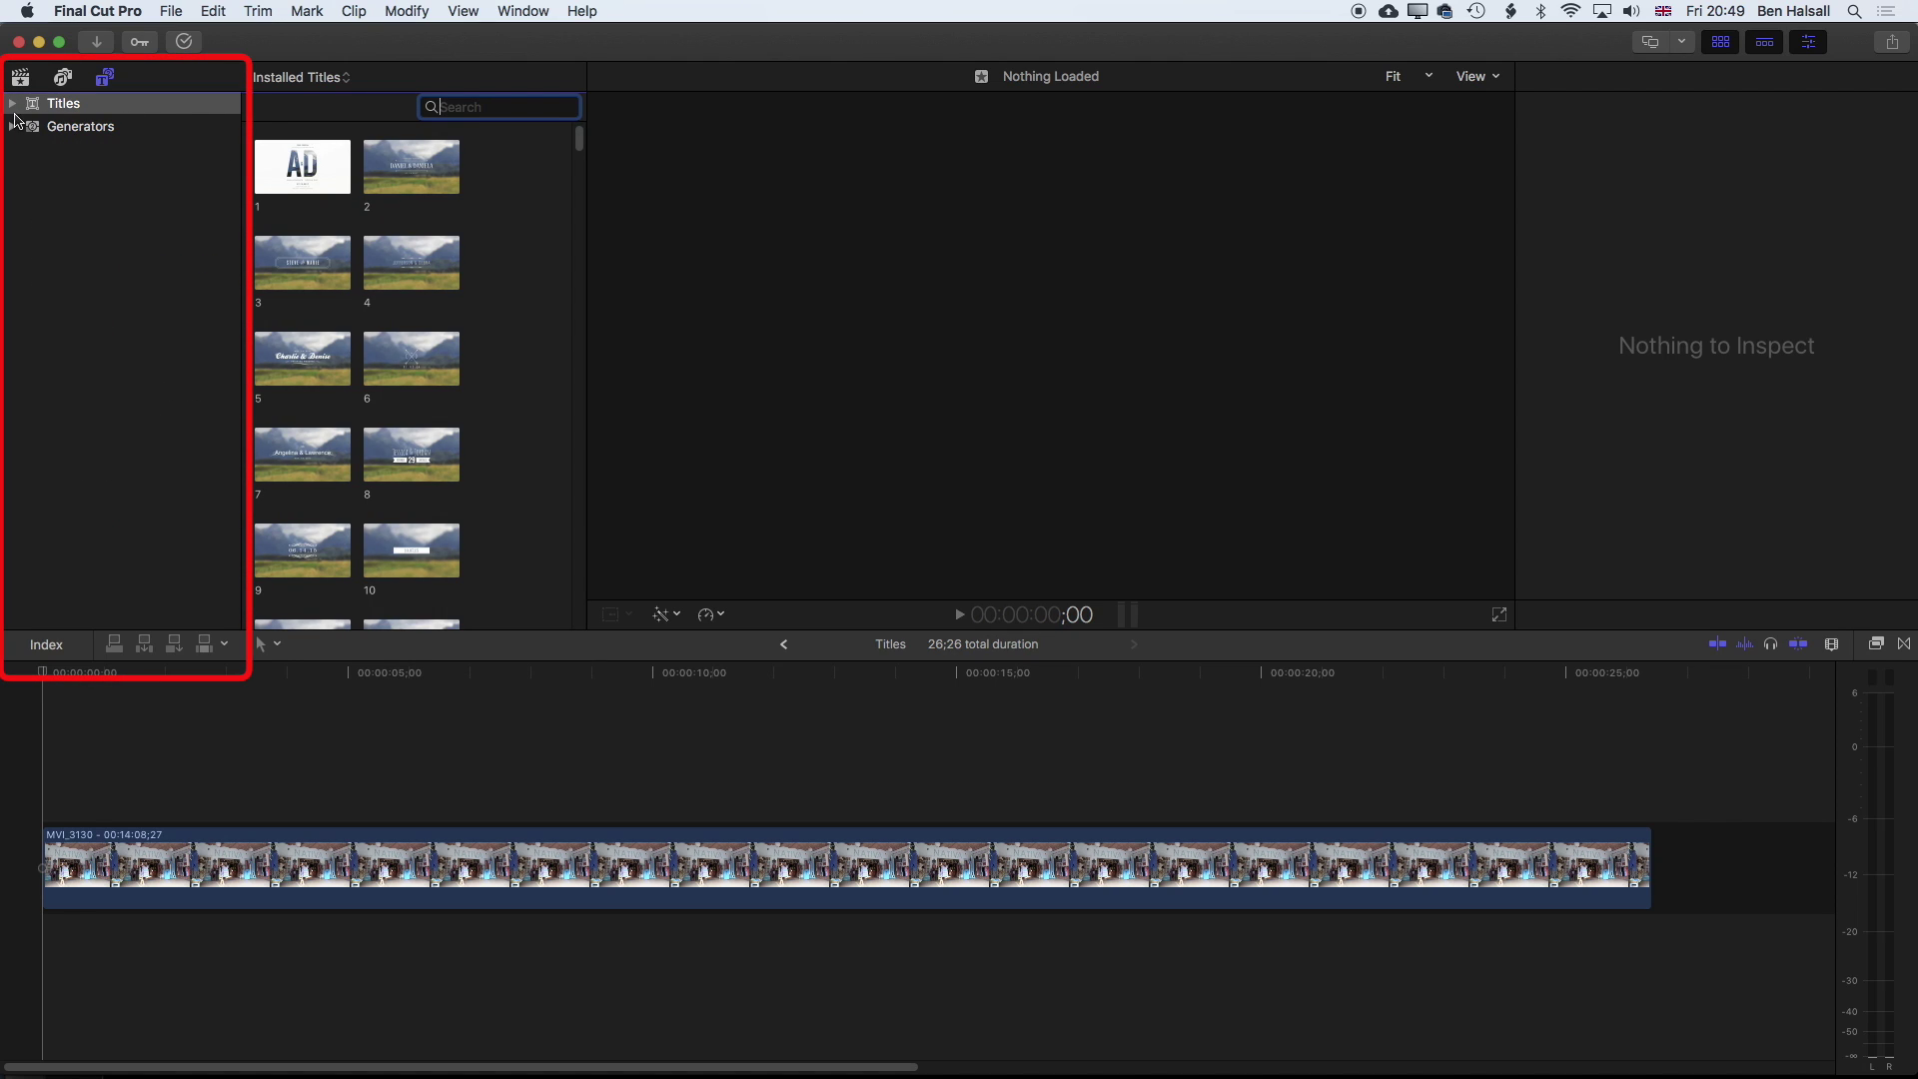
pyautogui.click(12, 104)
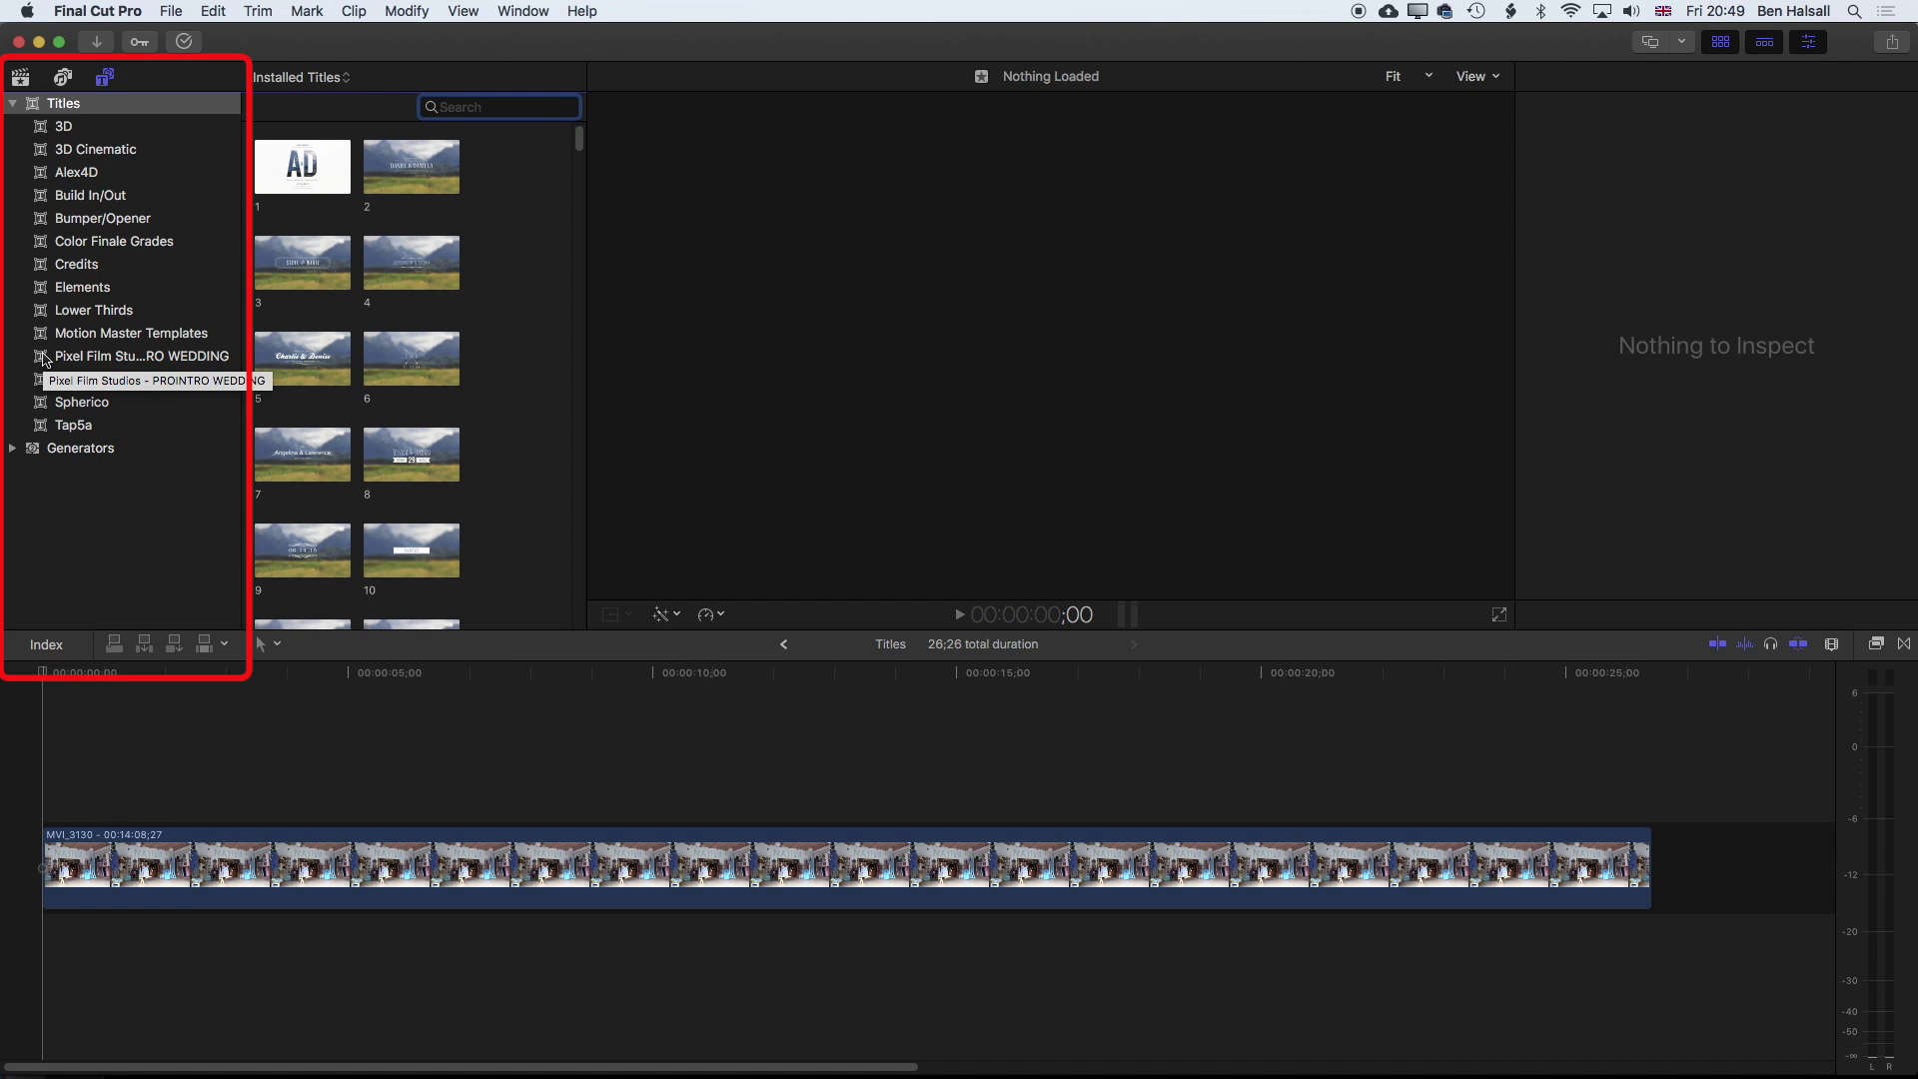
pyautogui.click(78, 265)
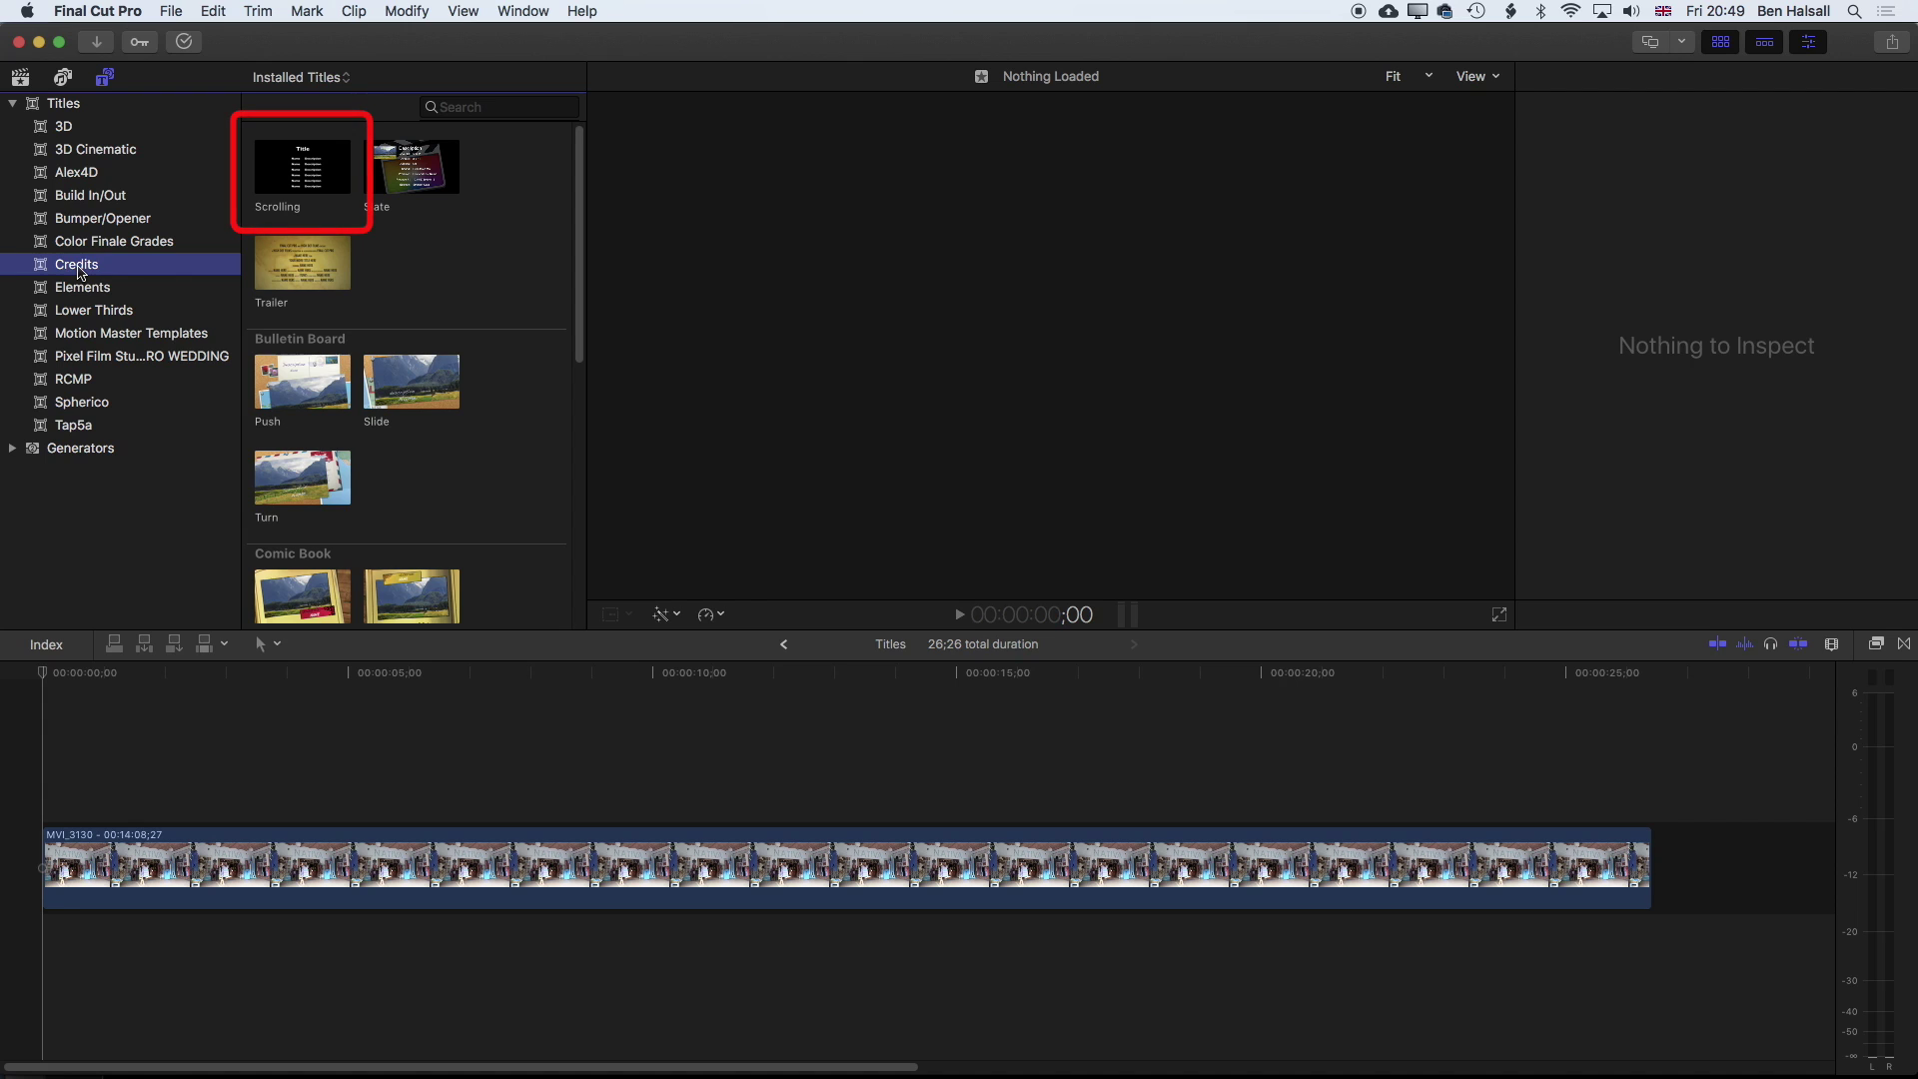
# Place the Scrolling credits title above MVI_3130 at the start and park the playhead near 4 seconds.
pyautogui.moveTo(290, 189); pyautogui.dragTo(24, 779)
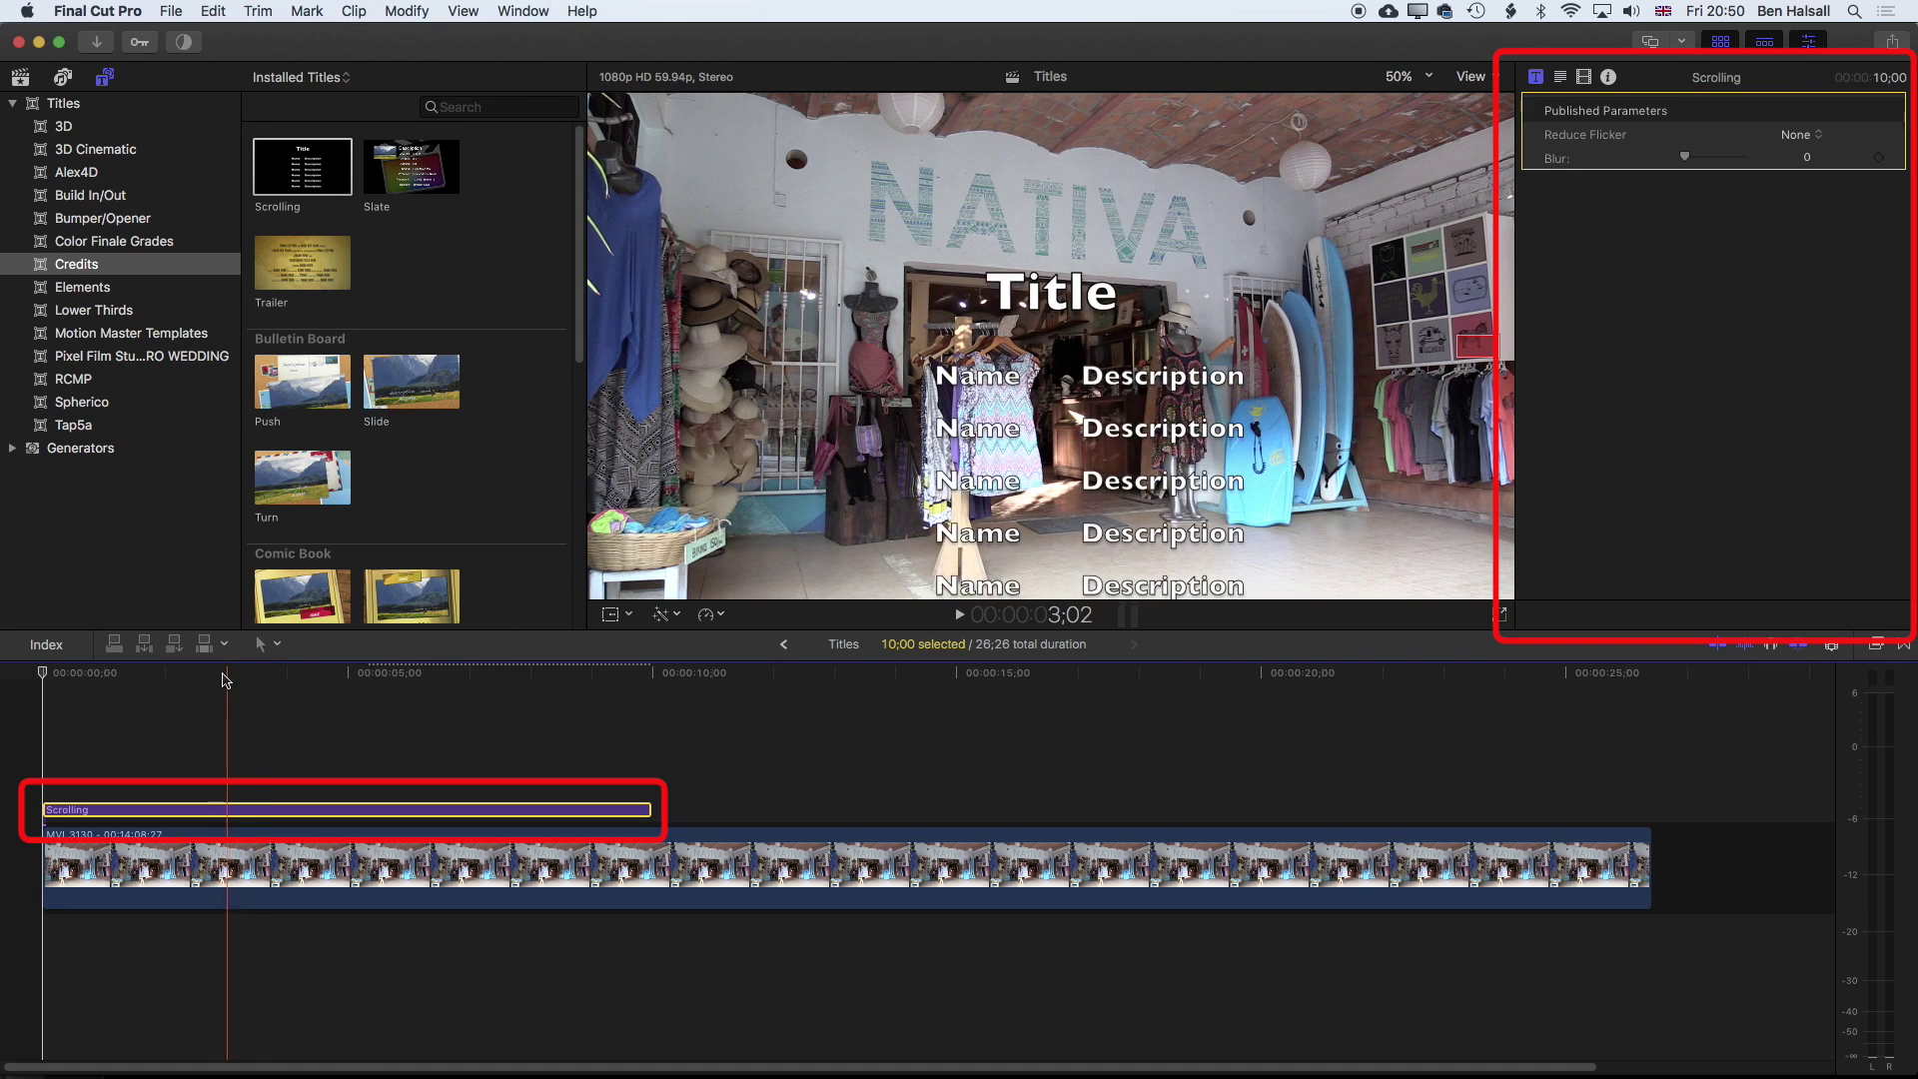
pyautogui.click(292, 677)
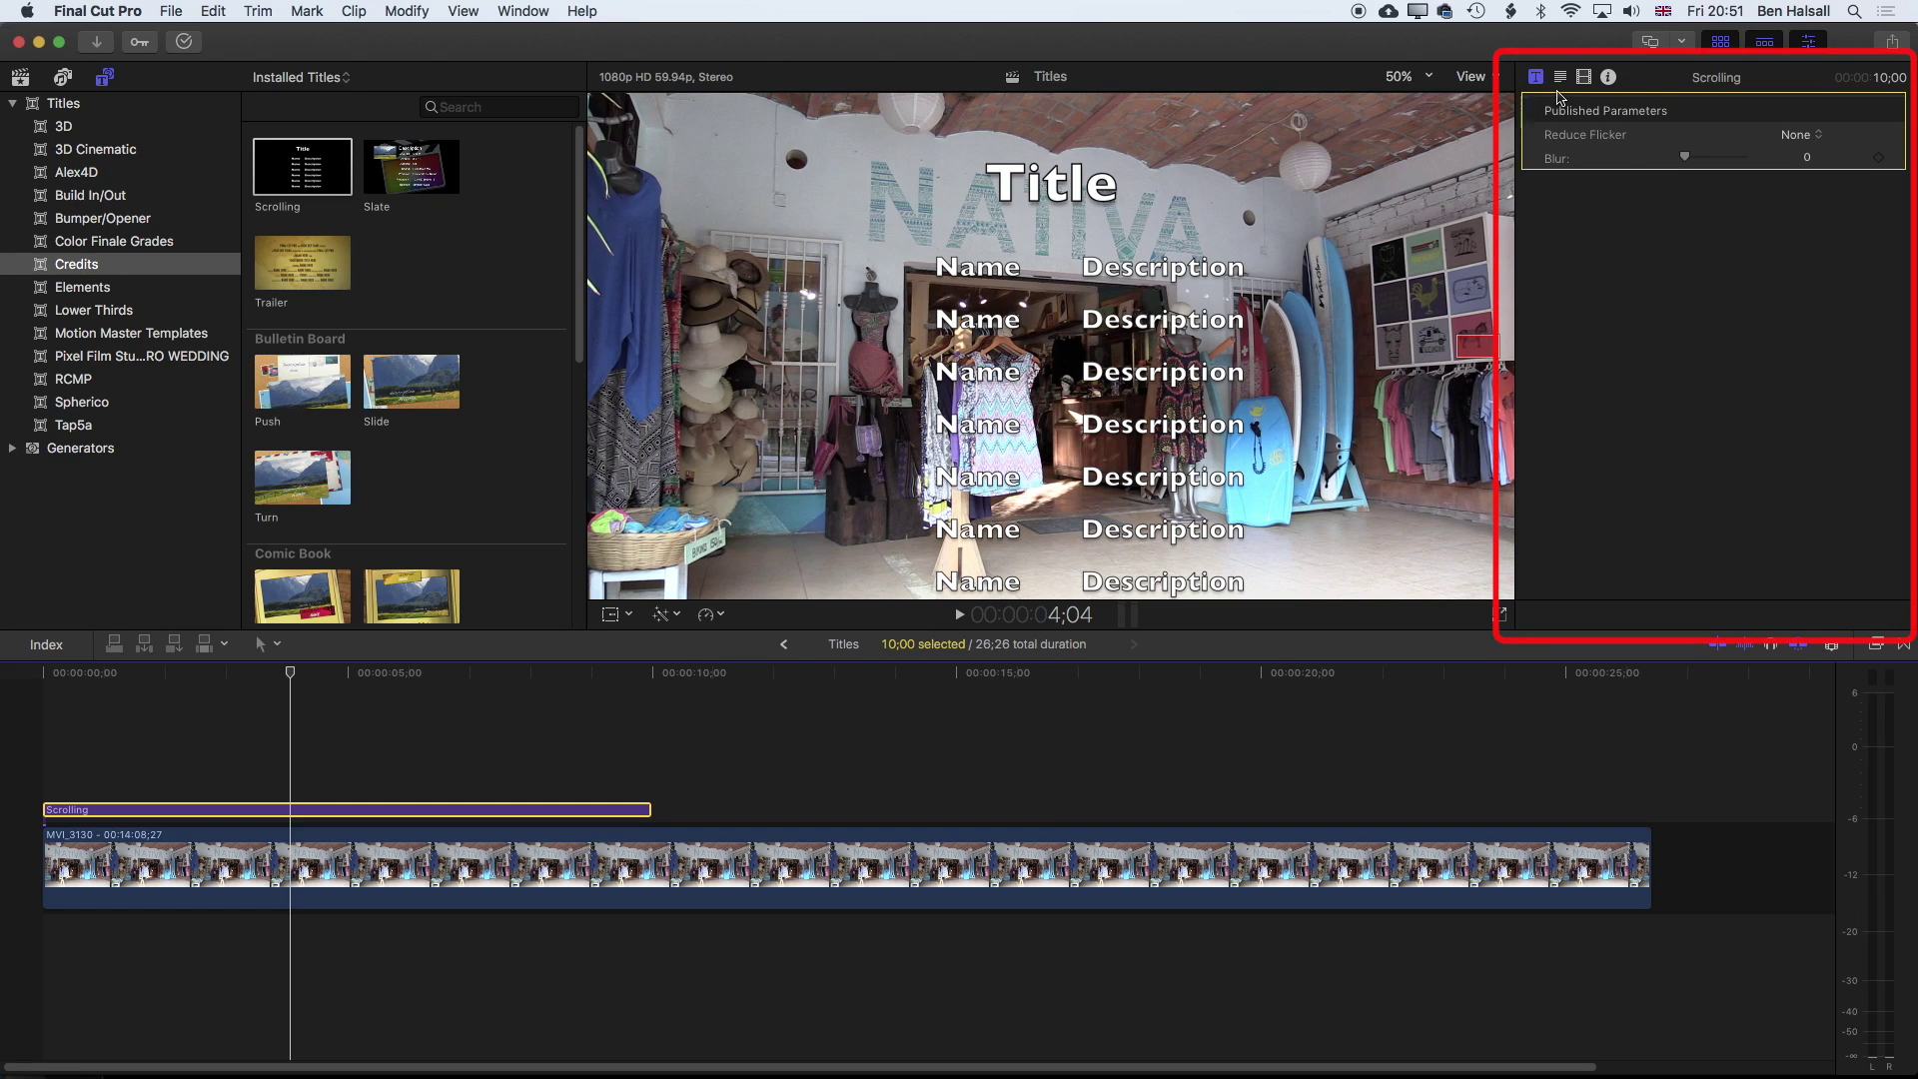
pyautogui.click(521, 12)
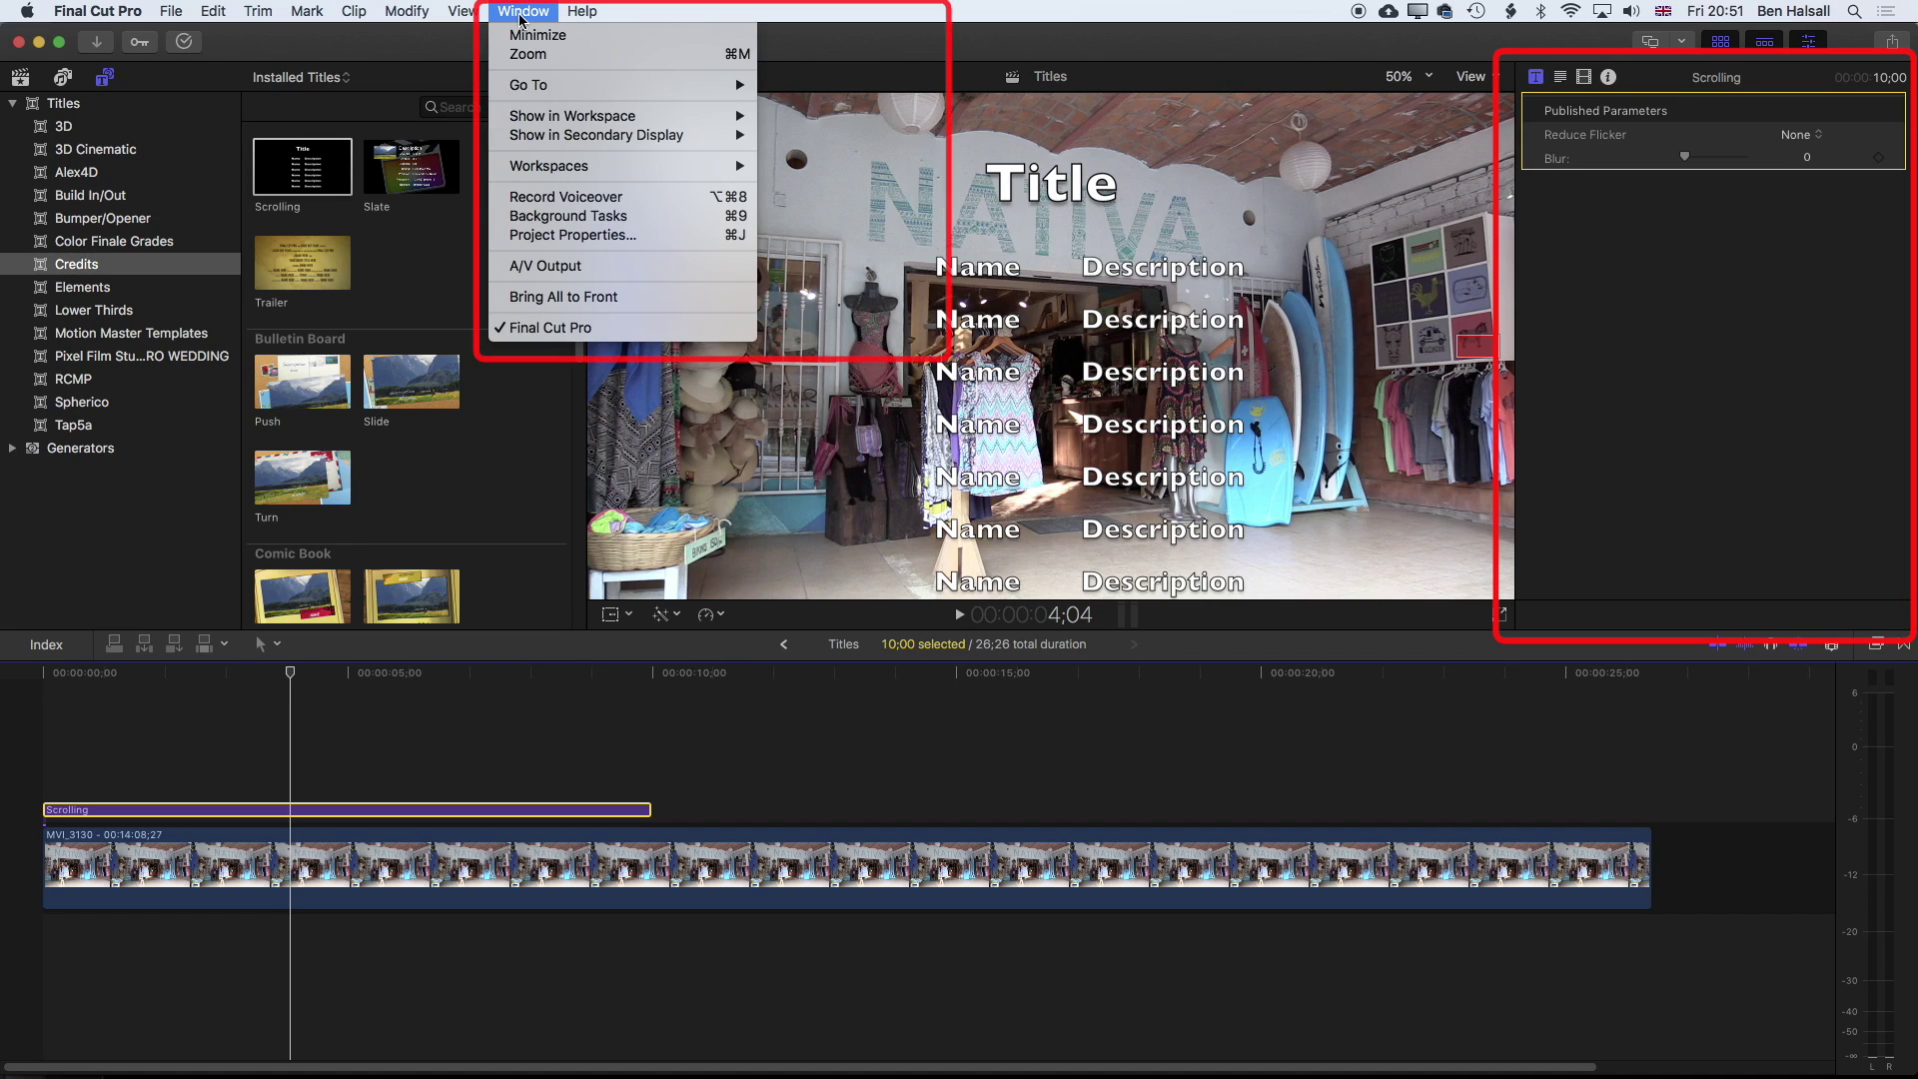
pyautogui.moveTo(530, 118)
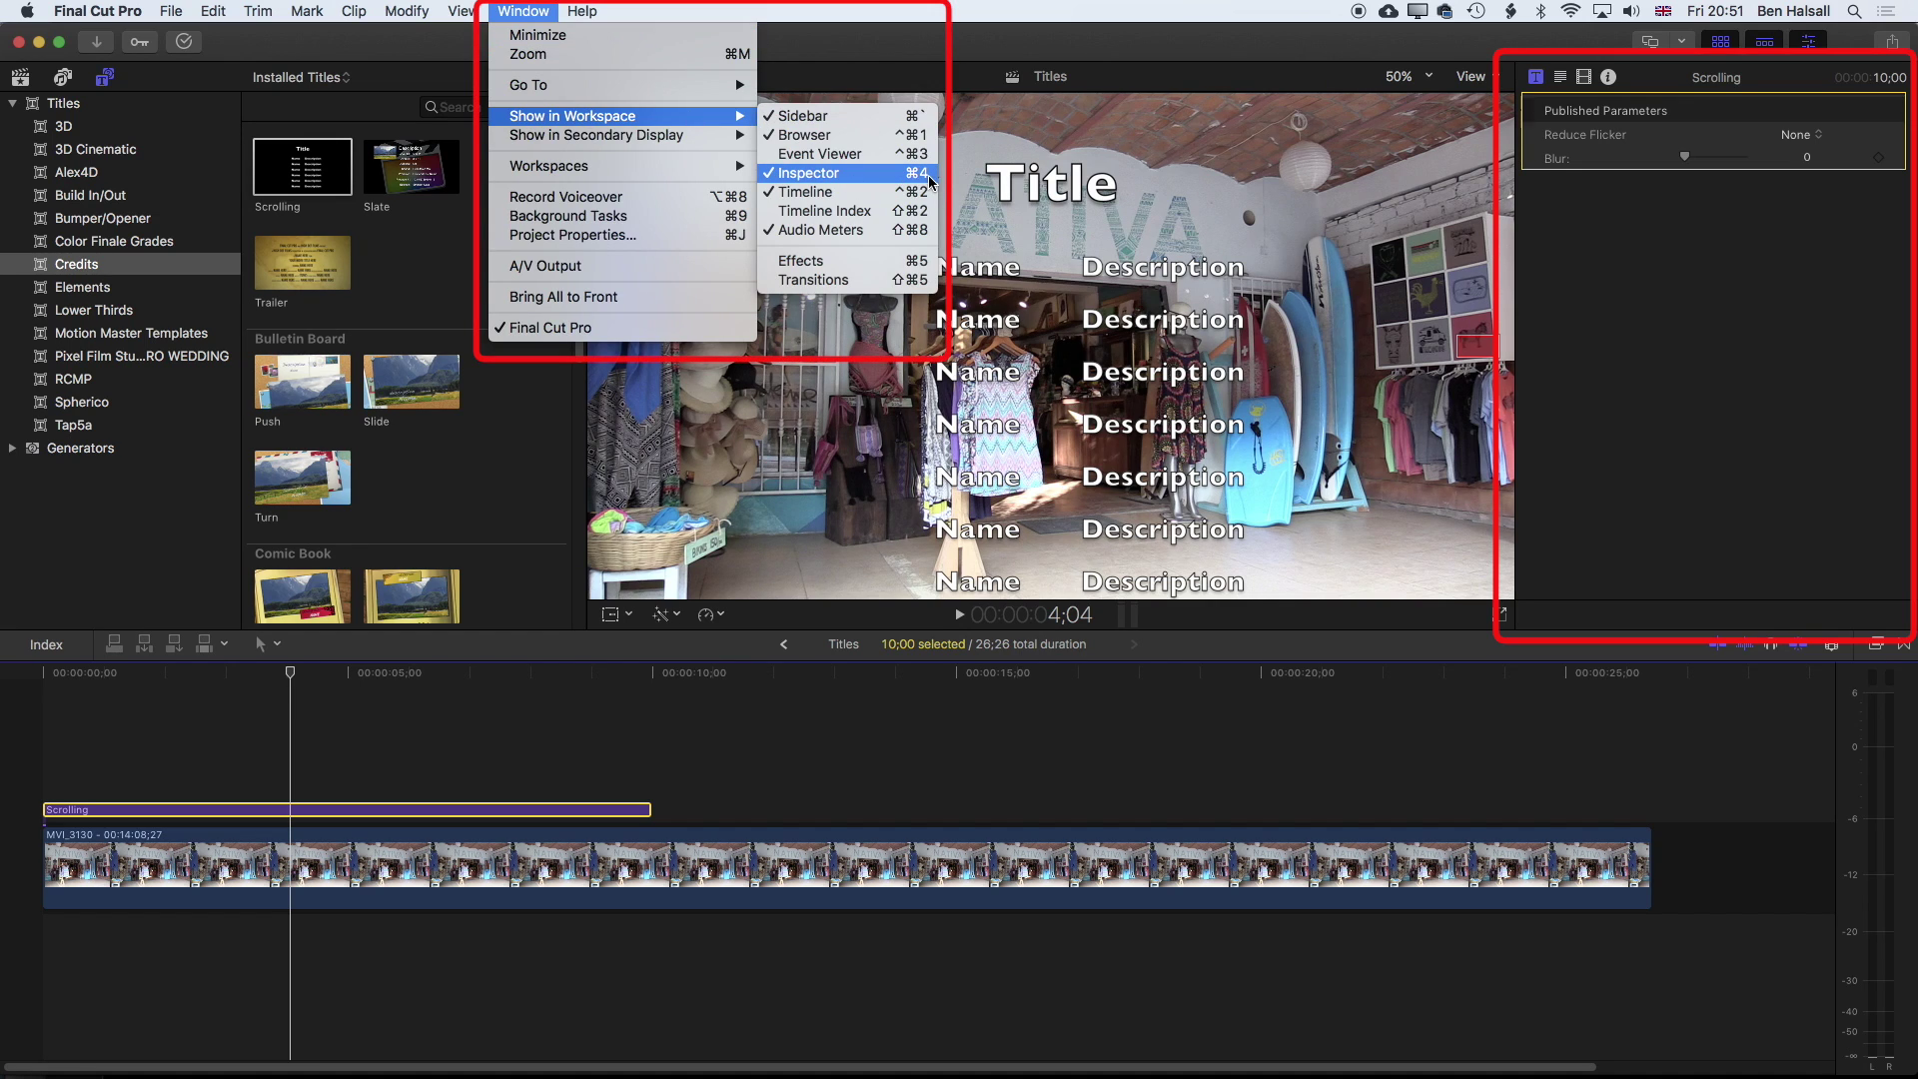
pyautogui.click(904, 16)
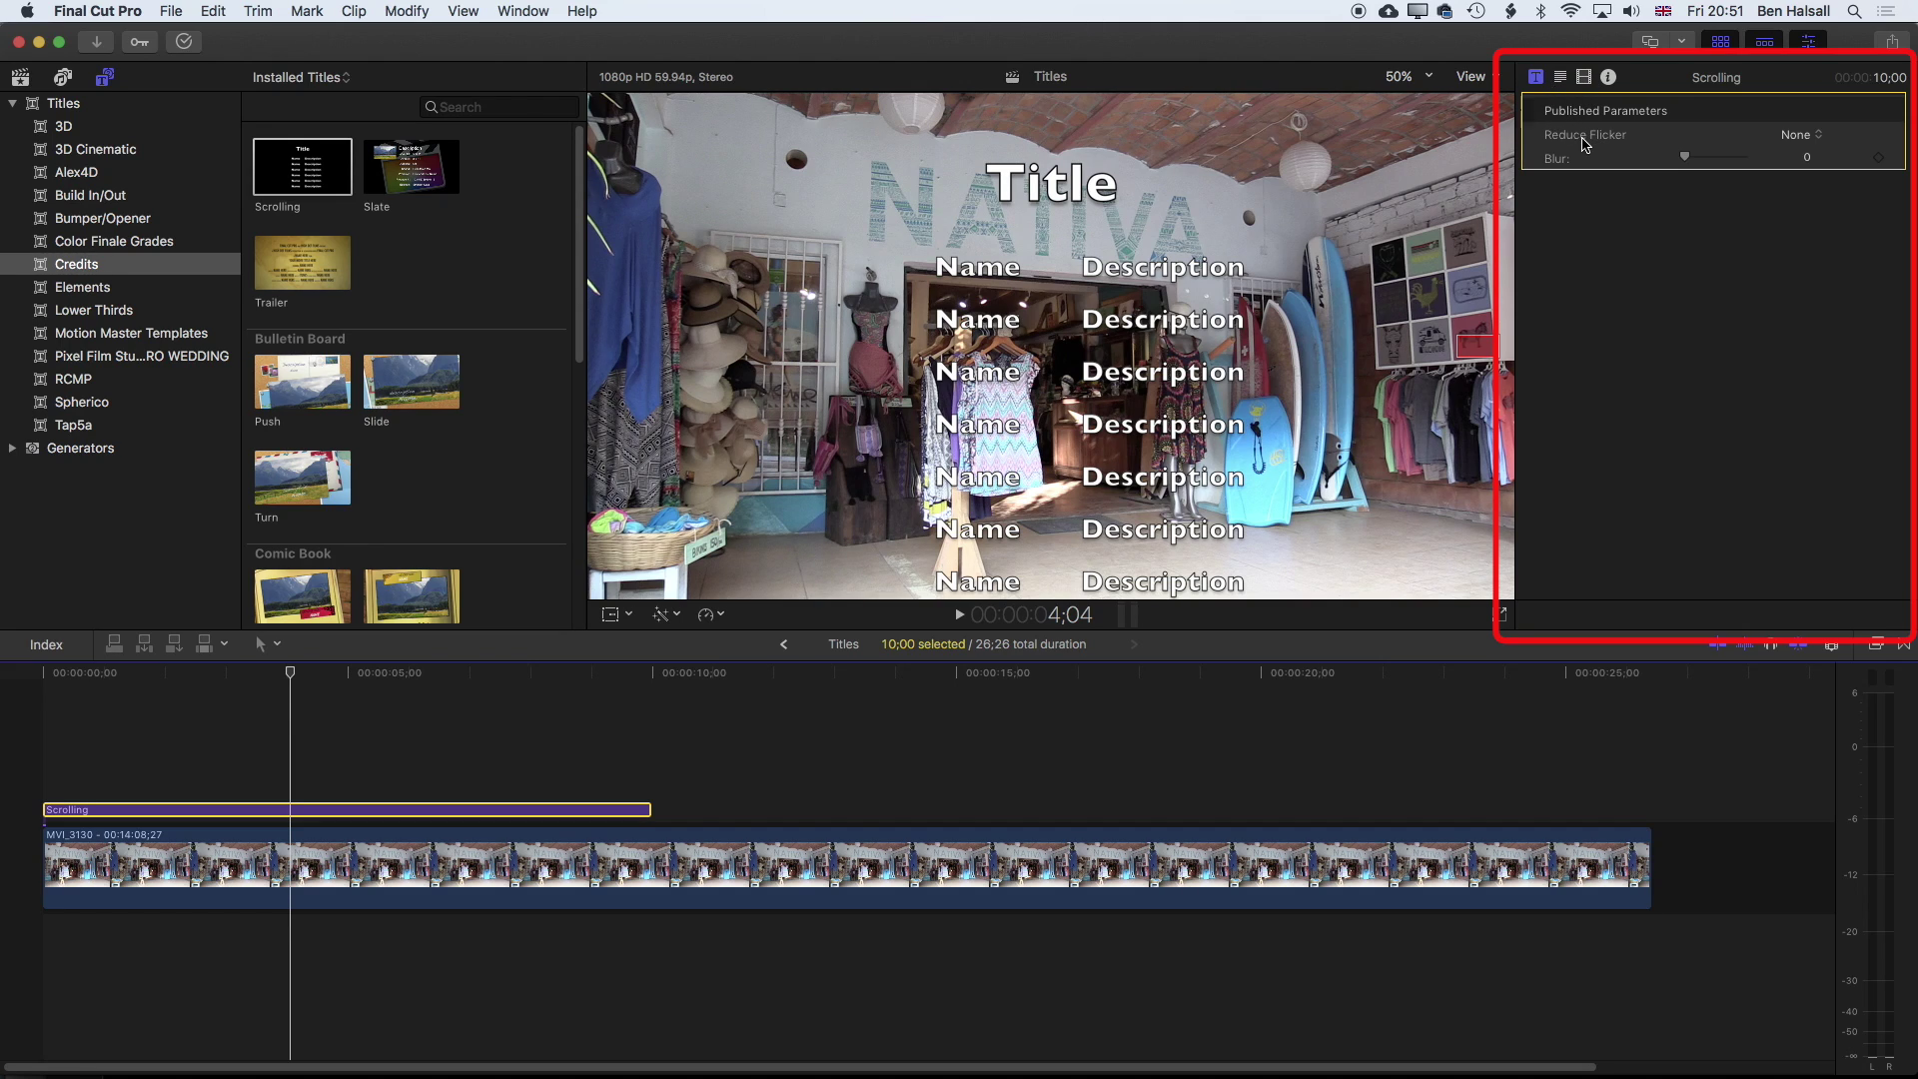
pyautogui.click(1561, 80)
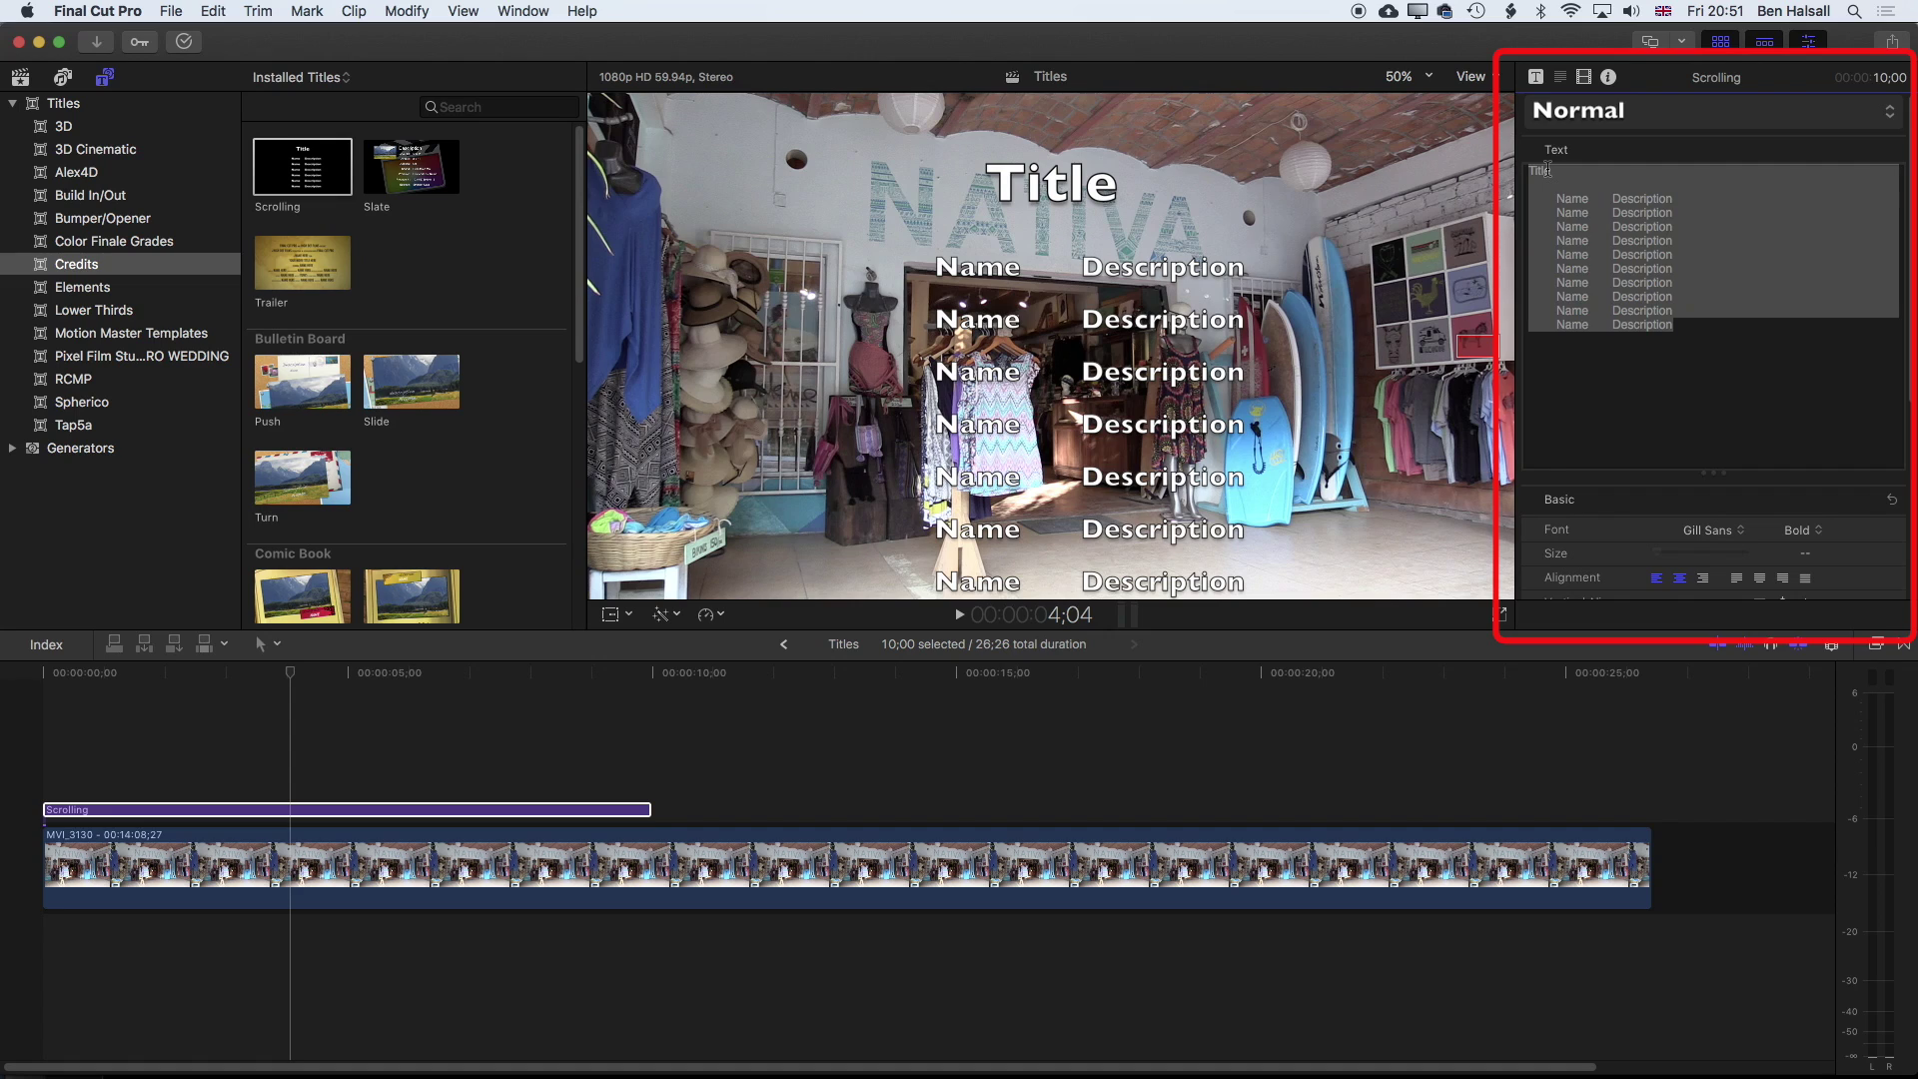
# Replace the credits heading Title with 'Film Name'.
pyautogui.click(1546, 170)
pyautogui.doubleClick(1543, 169)
pyautogui.write('Film')
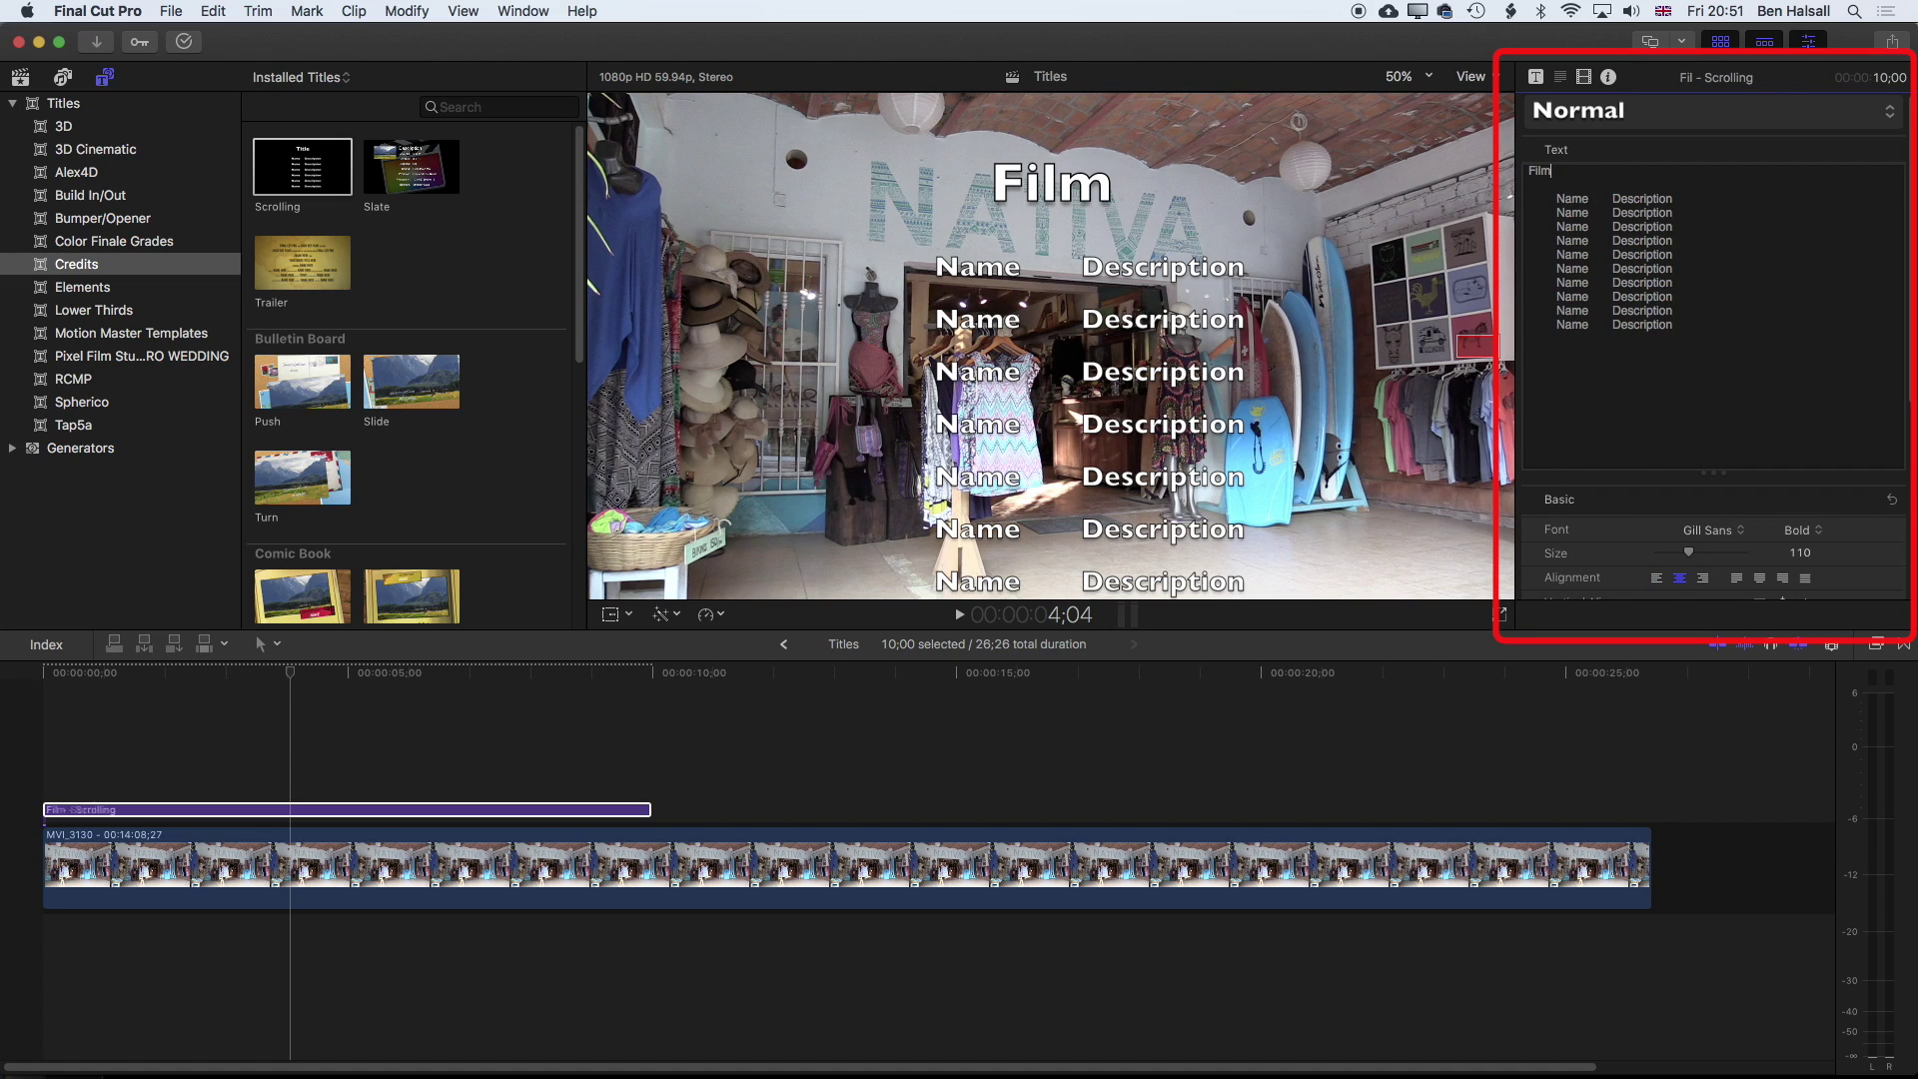
pyautogui.write(' Name')
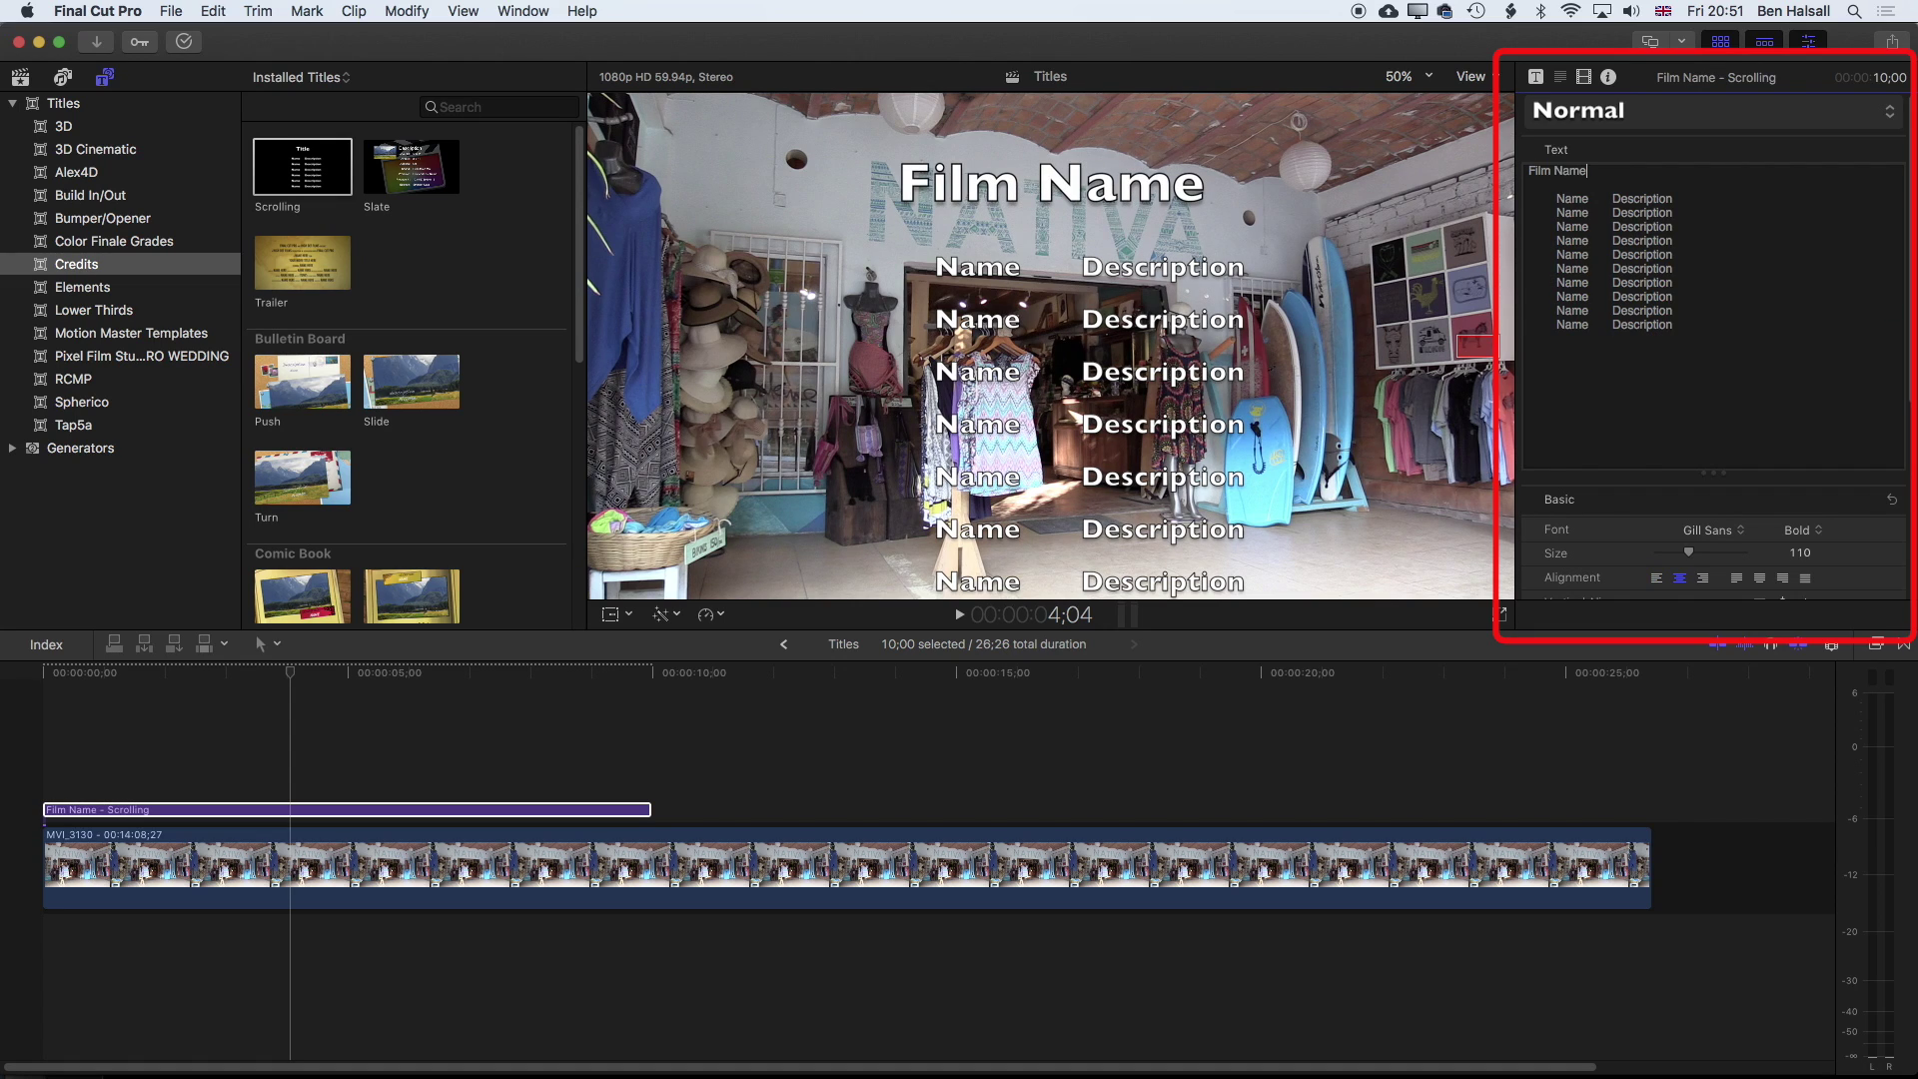
# Fill the first credit line with the creator's name and the role 'Director'.
pyautogui.doubleClick(1570, 198)
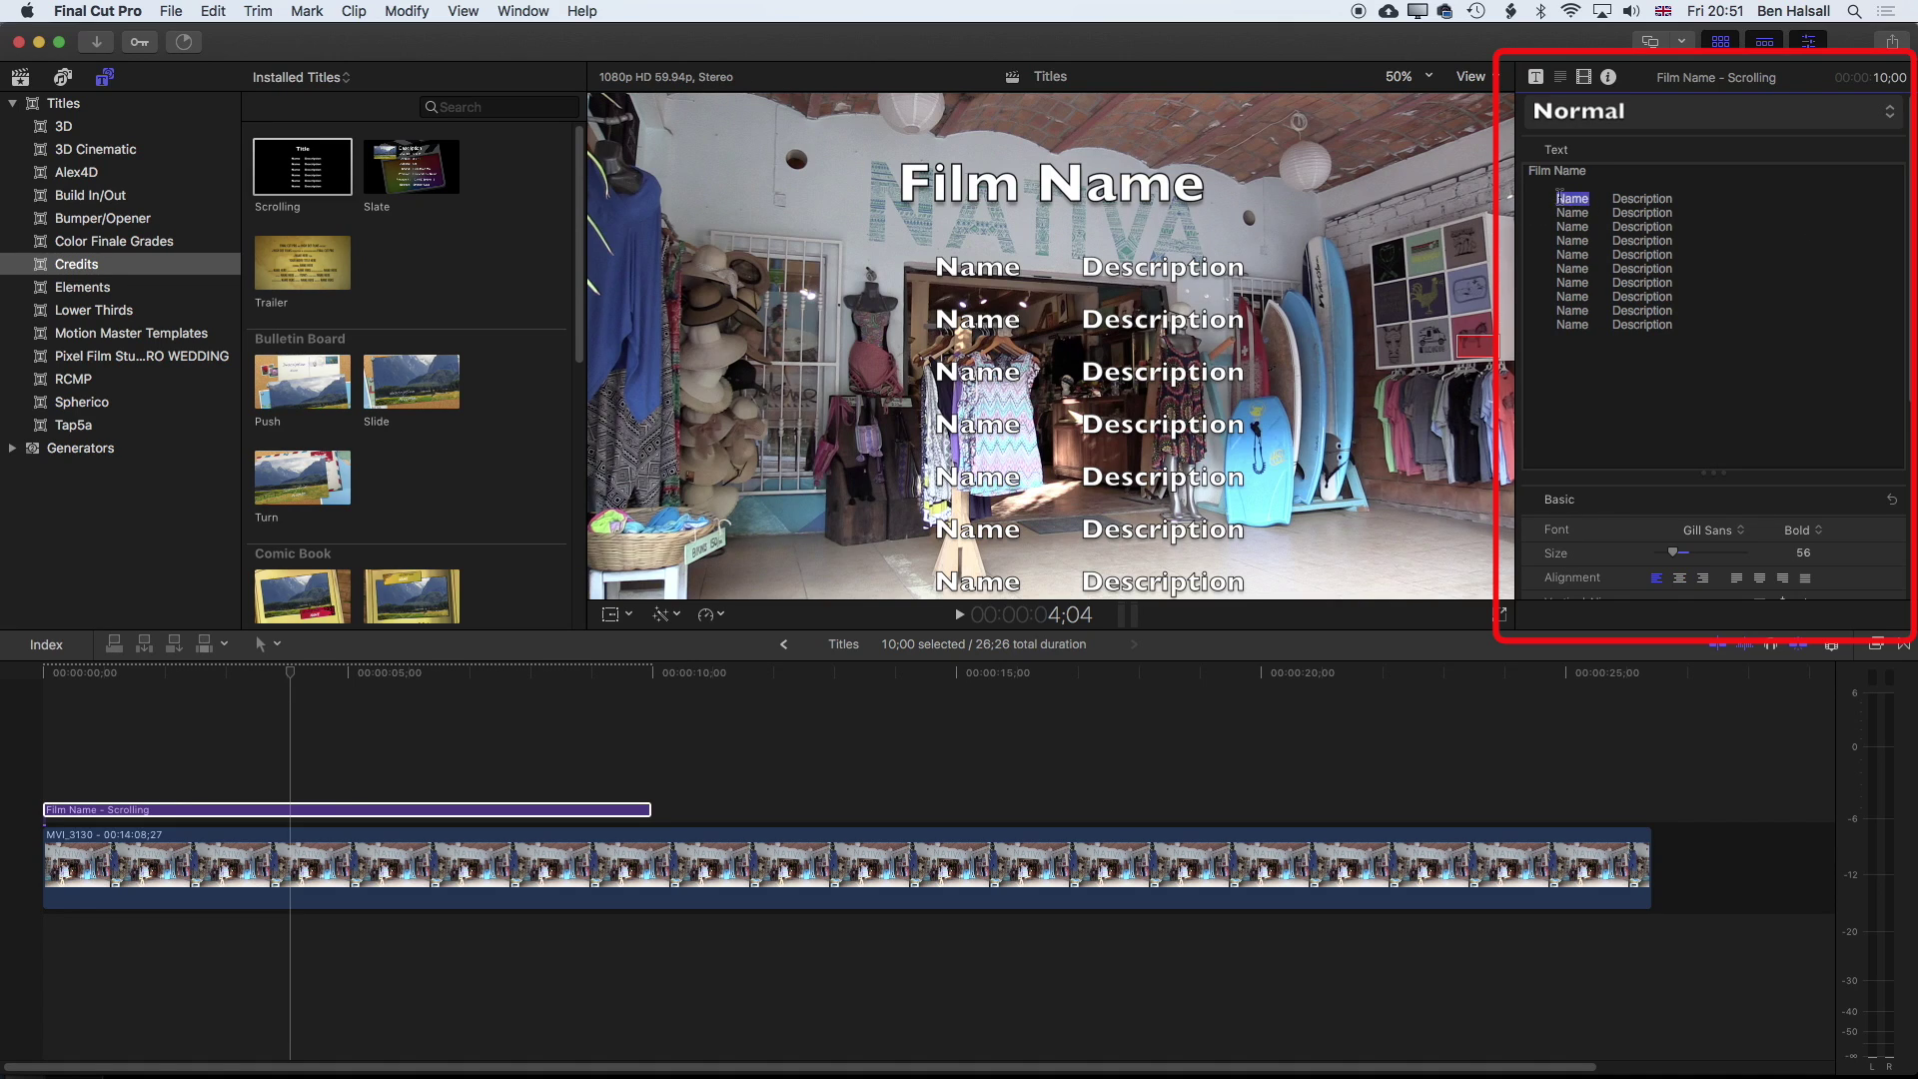
pyautogui.click(1531, 197)
pyautogui.moveTo(1558, 197); pyautogui.dragTo(1590, 197)
pyautogui.write('Ben H')
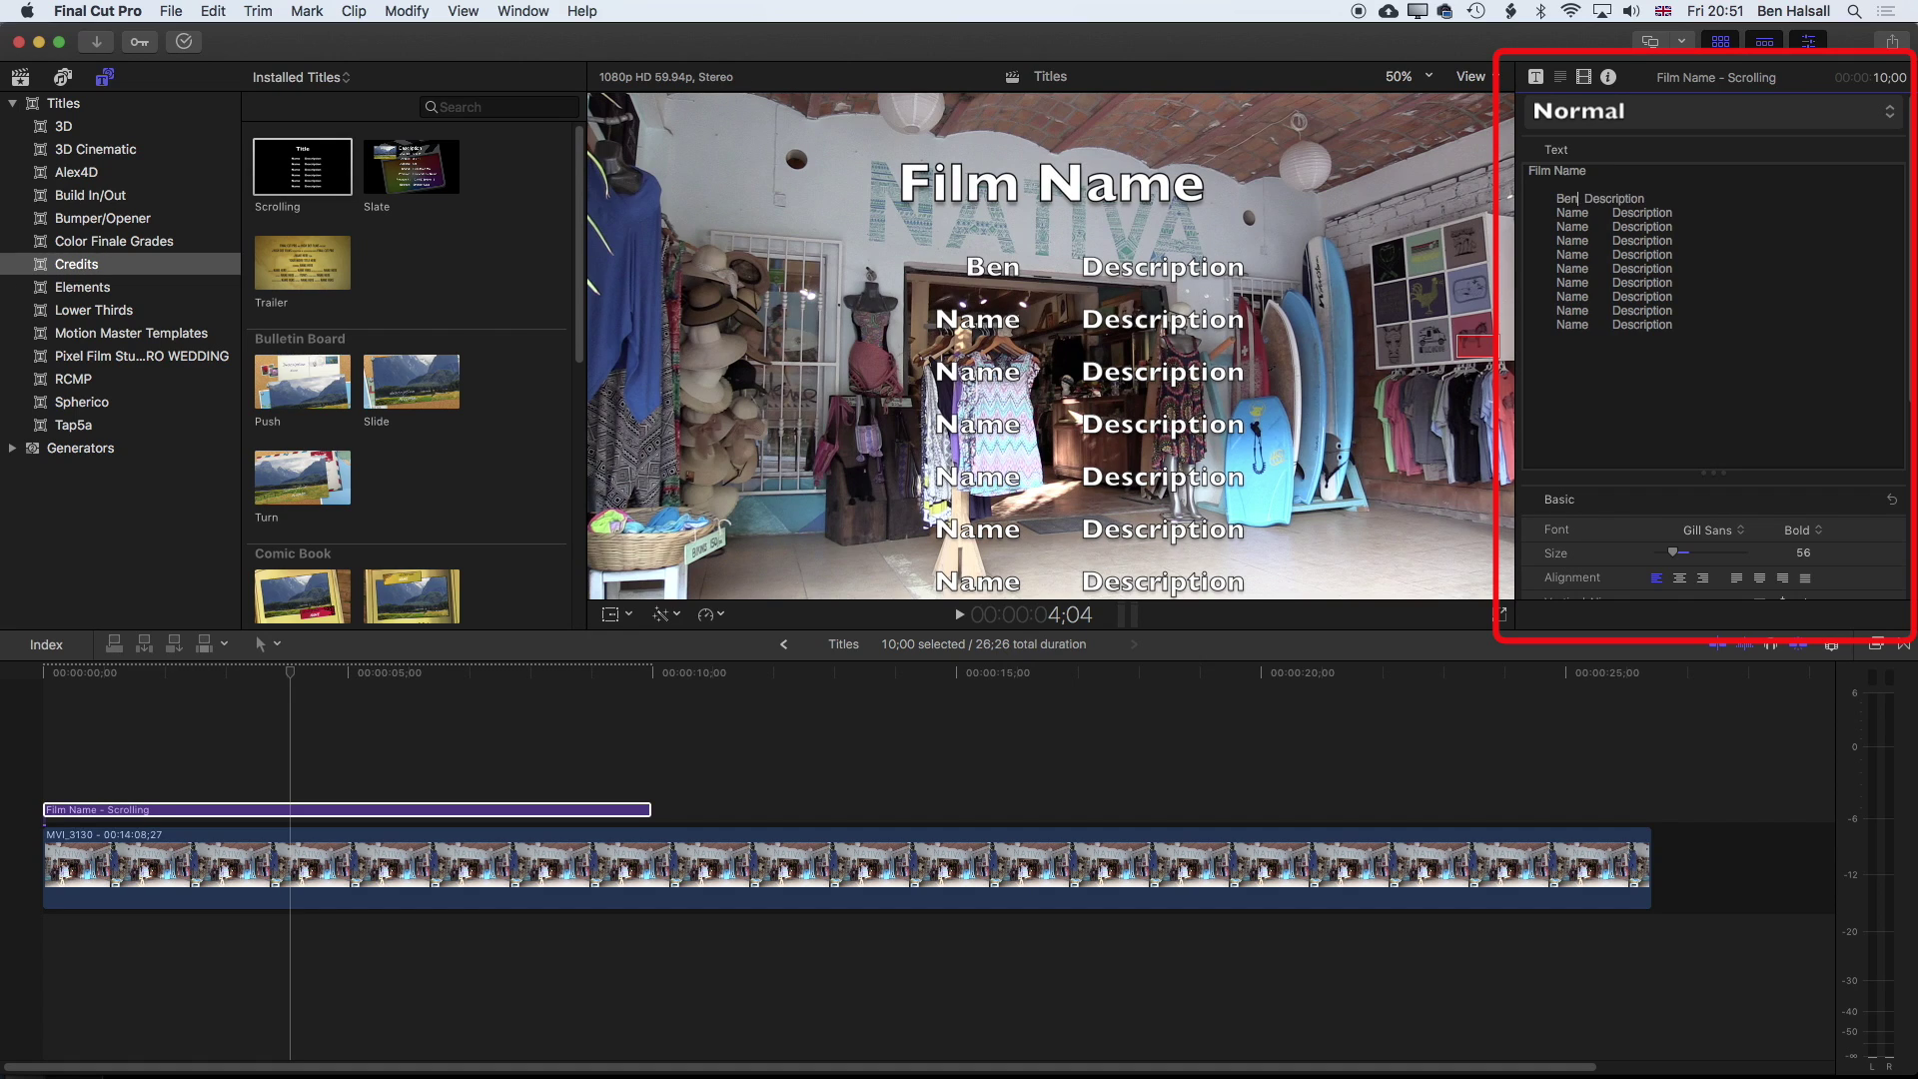
pyautogui.write('alsall')
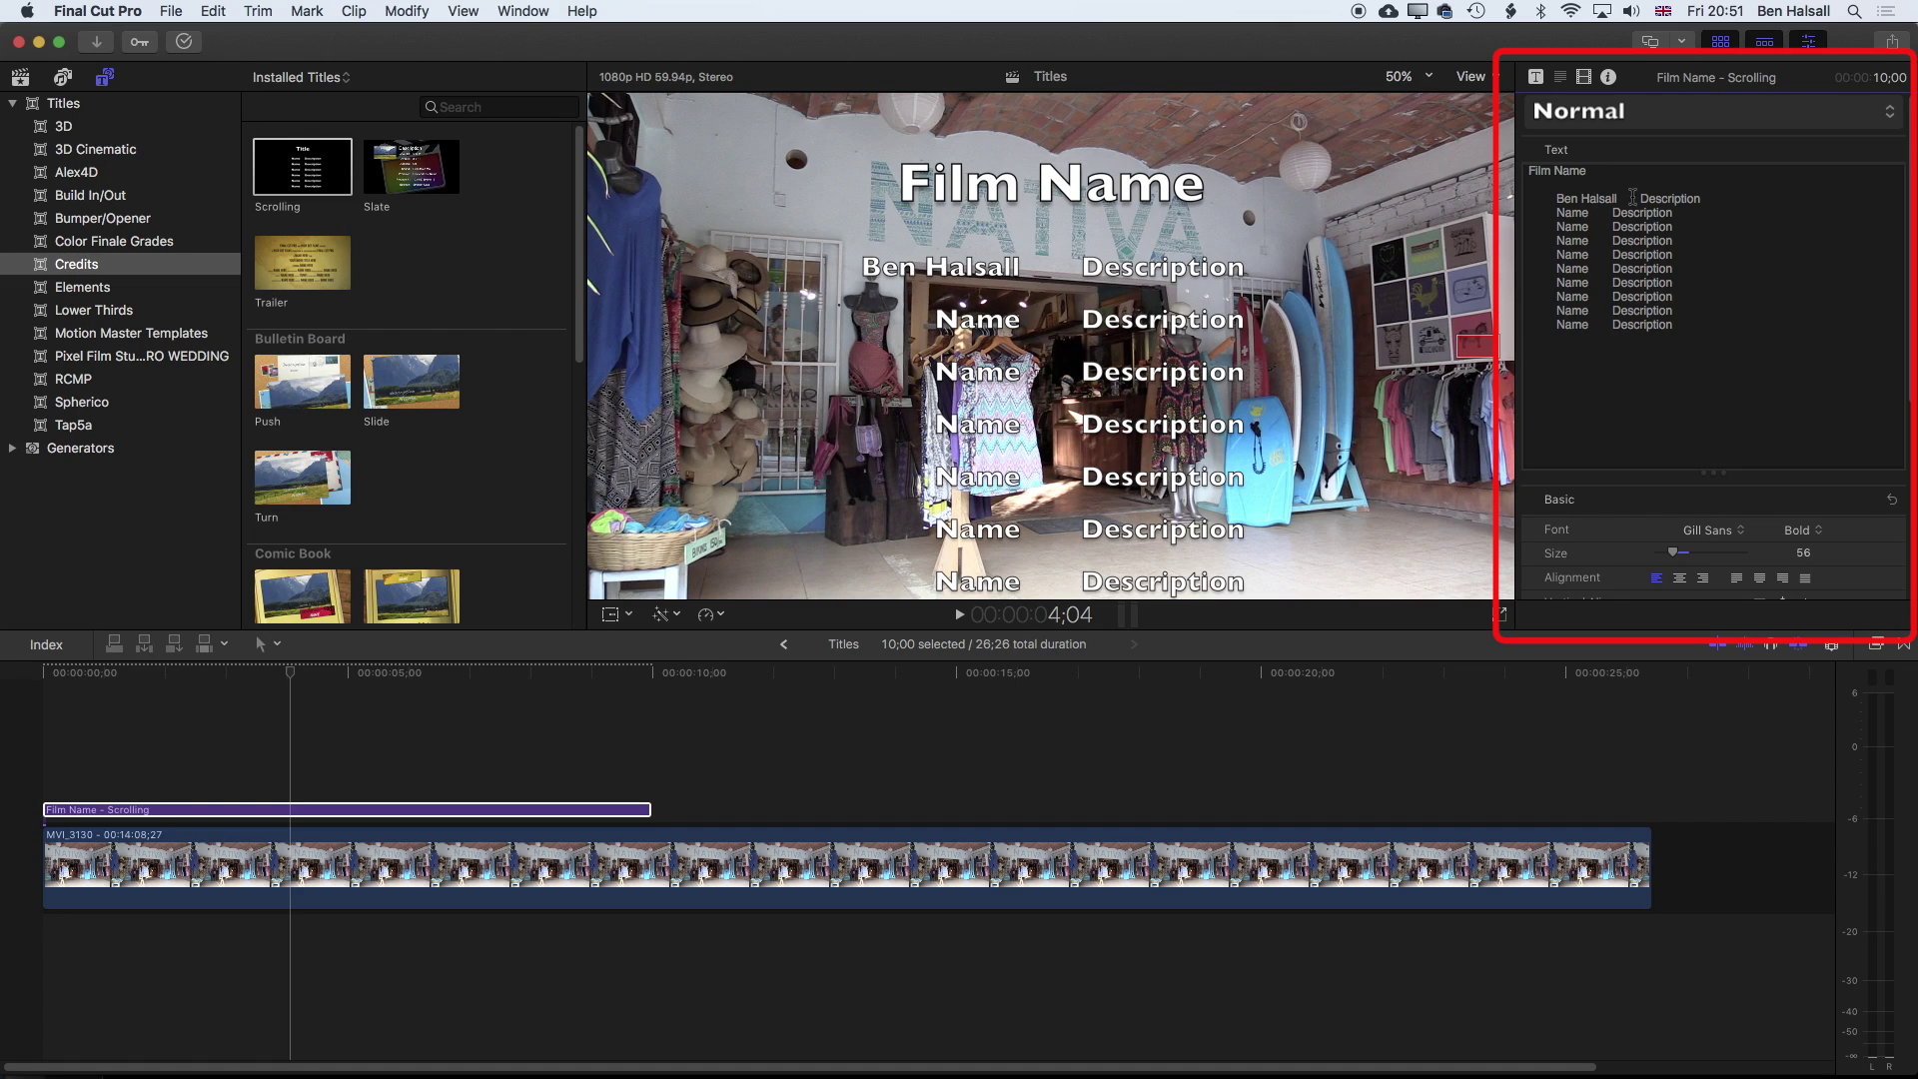
pyautogui.moveTo(1640, 197); pyautogui.dragTo(1702, 198)
pyautogui.write('Director')
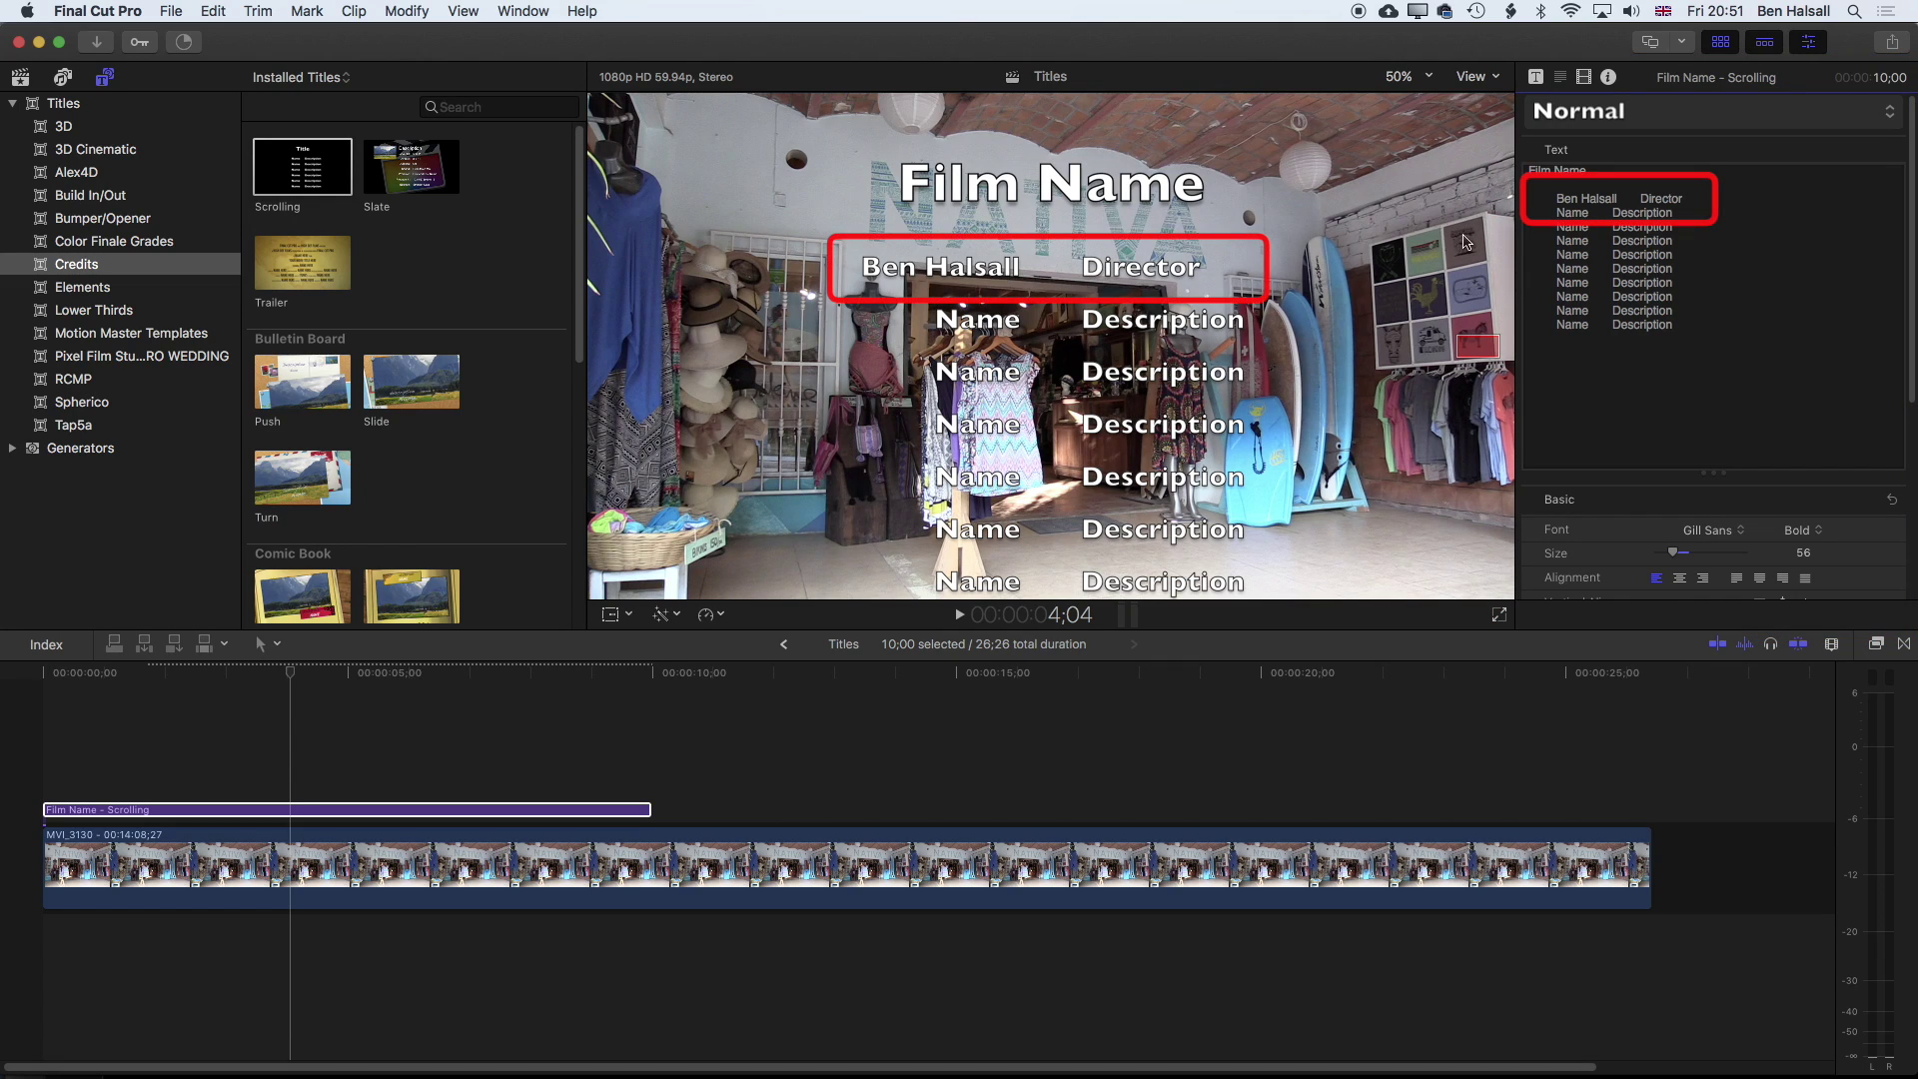
pyautogui.moveTo(1556, 198); pyautogui.dragTo(1514, 198)
pyautogui.click(1618, 199)
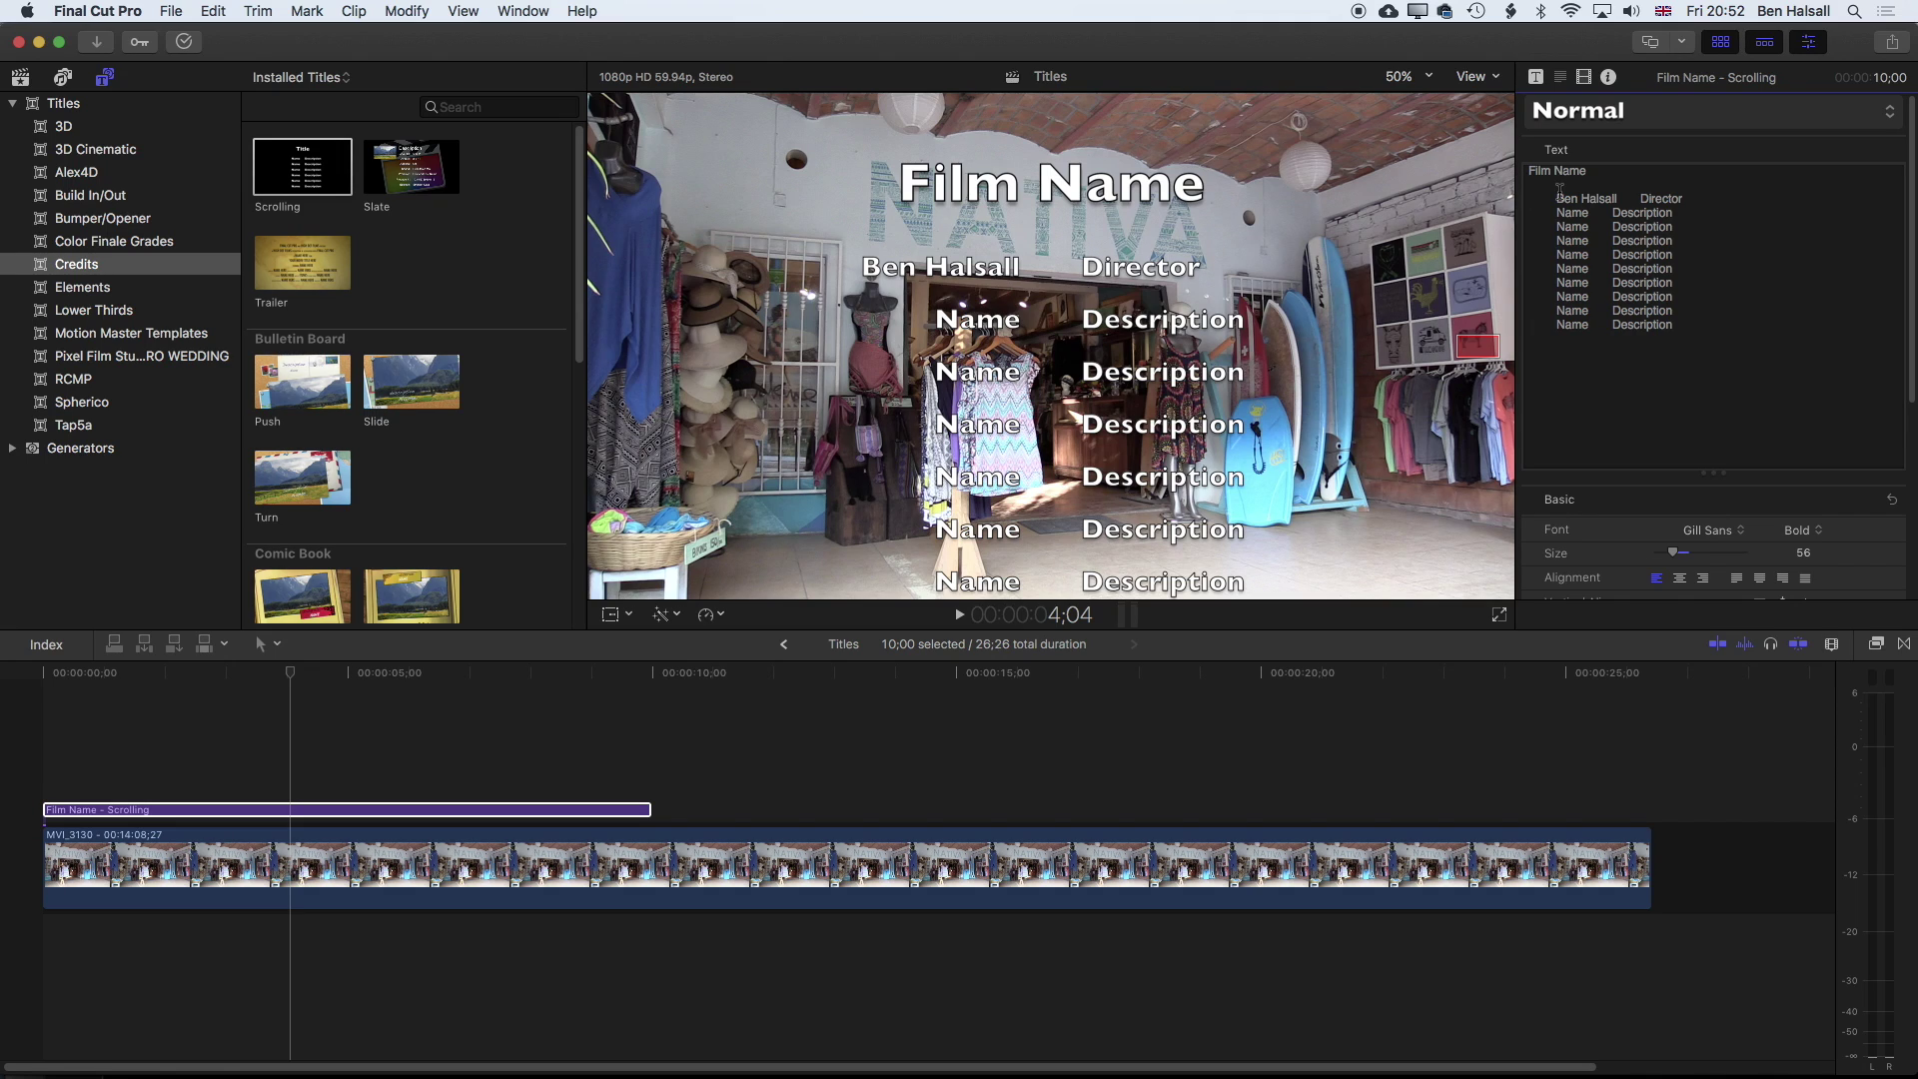
pyautogui.press('super+Tab')
pyautogui.press('super+Tab')
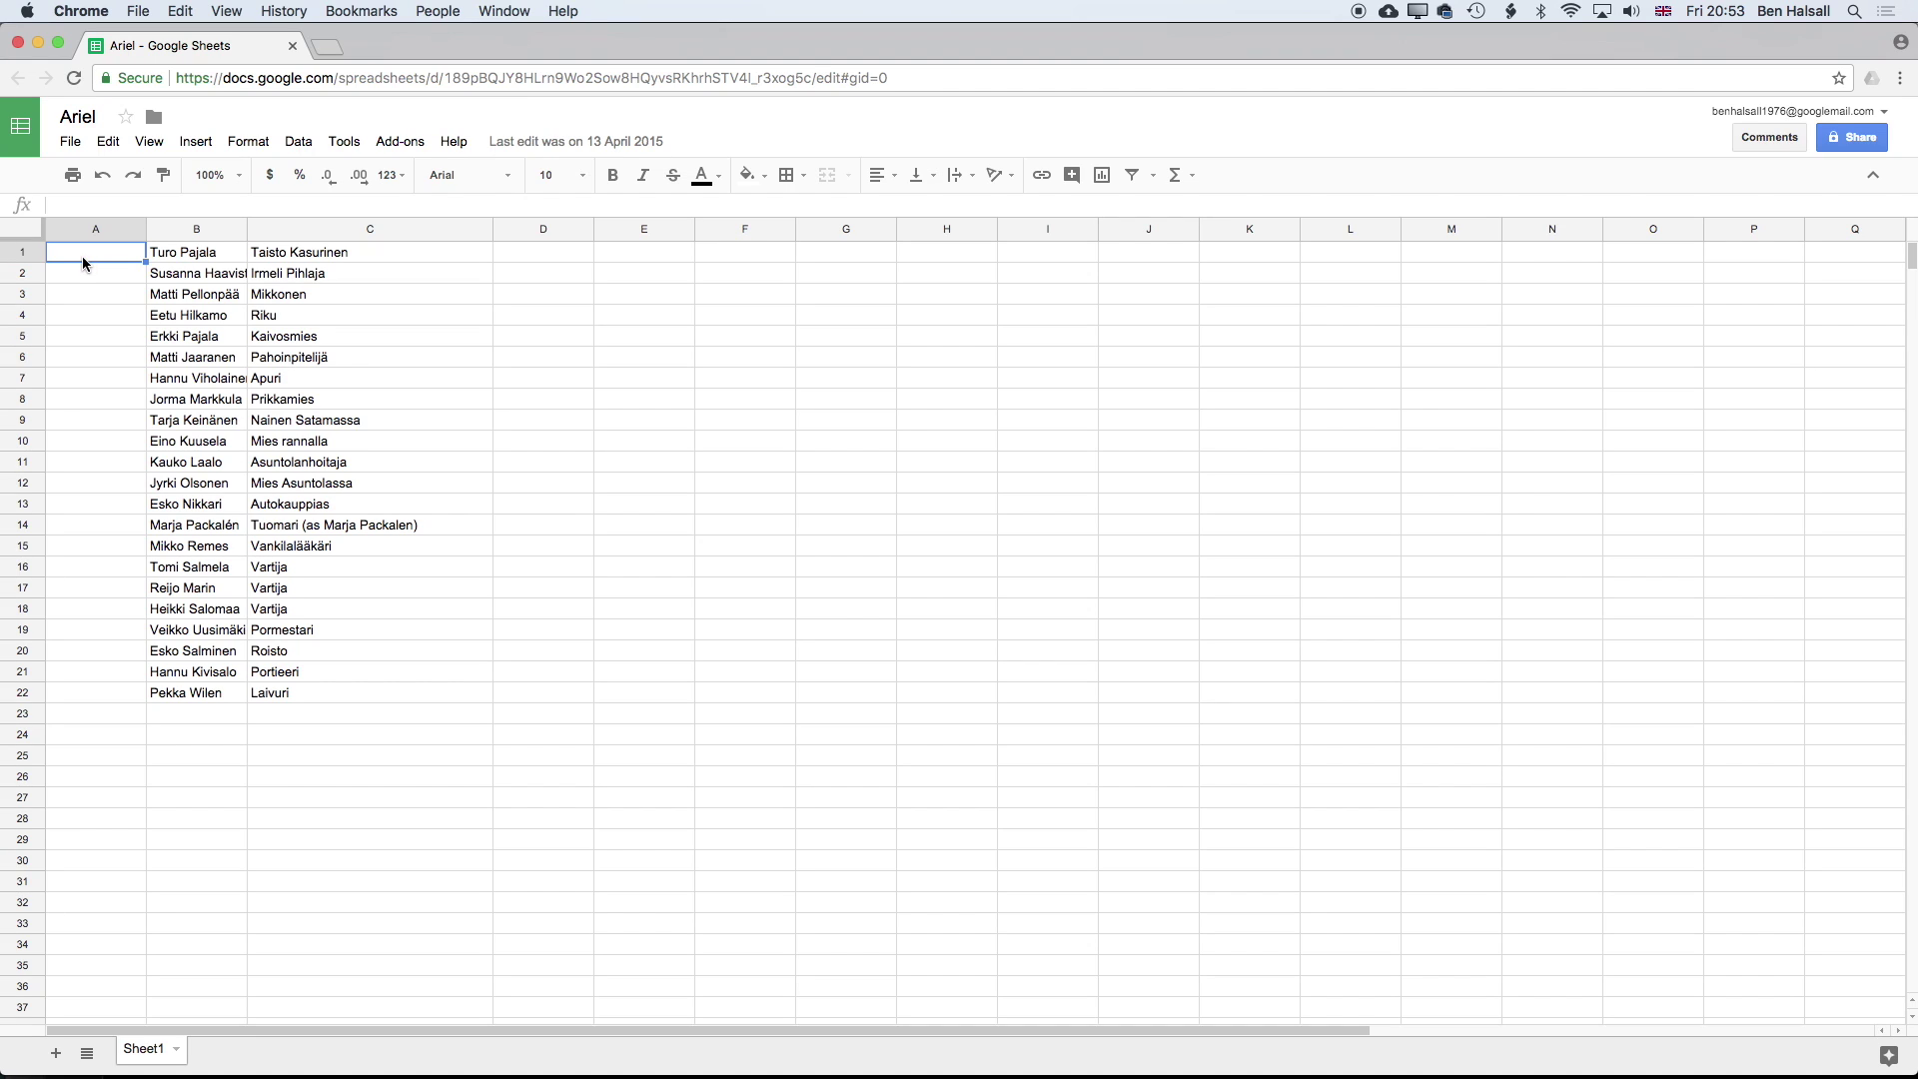
# Copy the cast list in A1:C22 of the Ariel sheet and return to Final Cut Pro.
pyautogui.moveTo(87, 261); pyautogui.dragTo(339, 692)
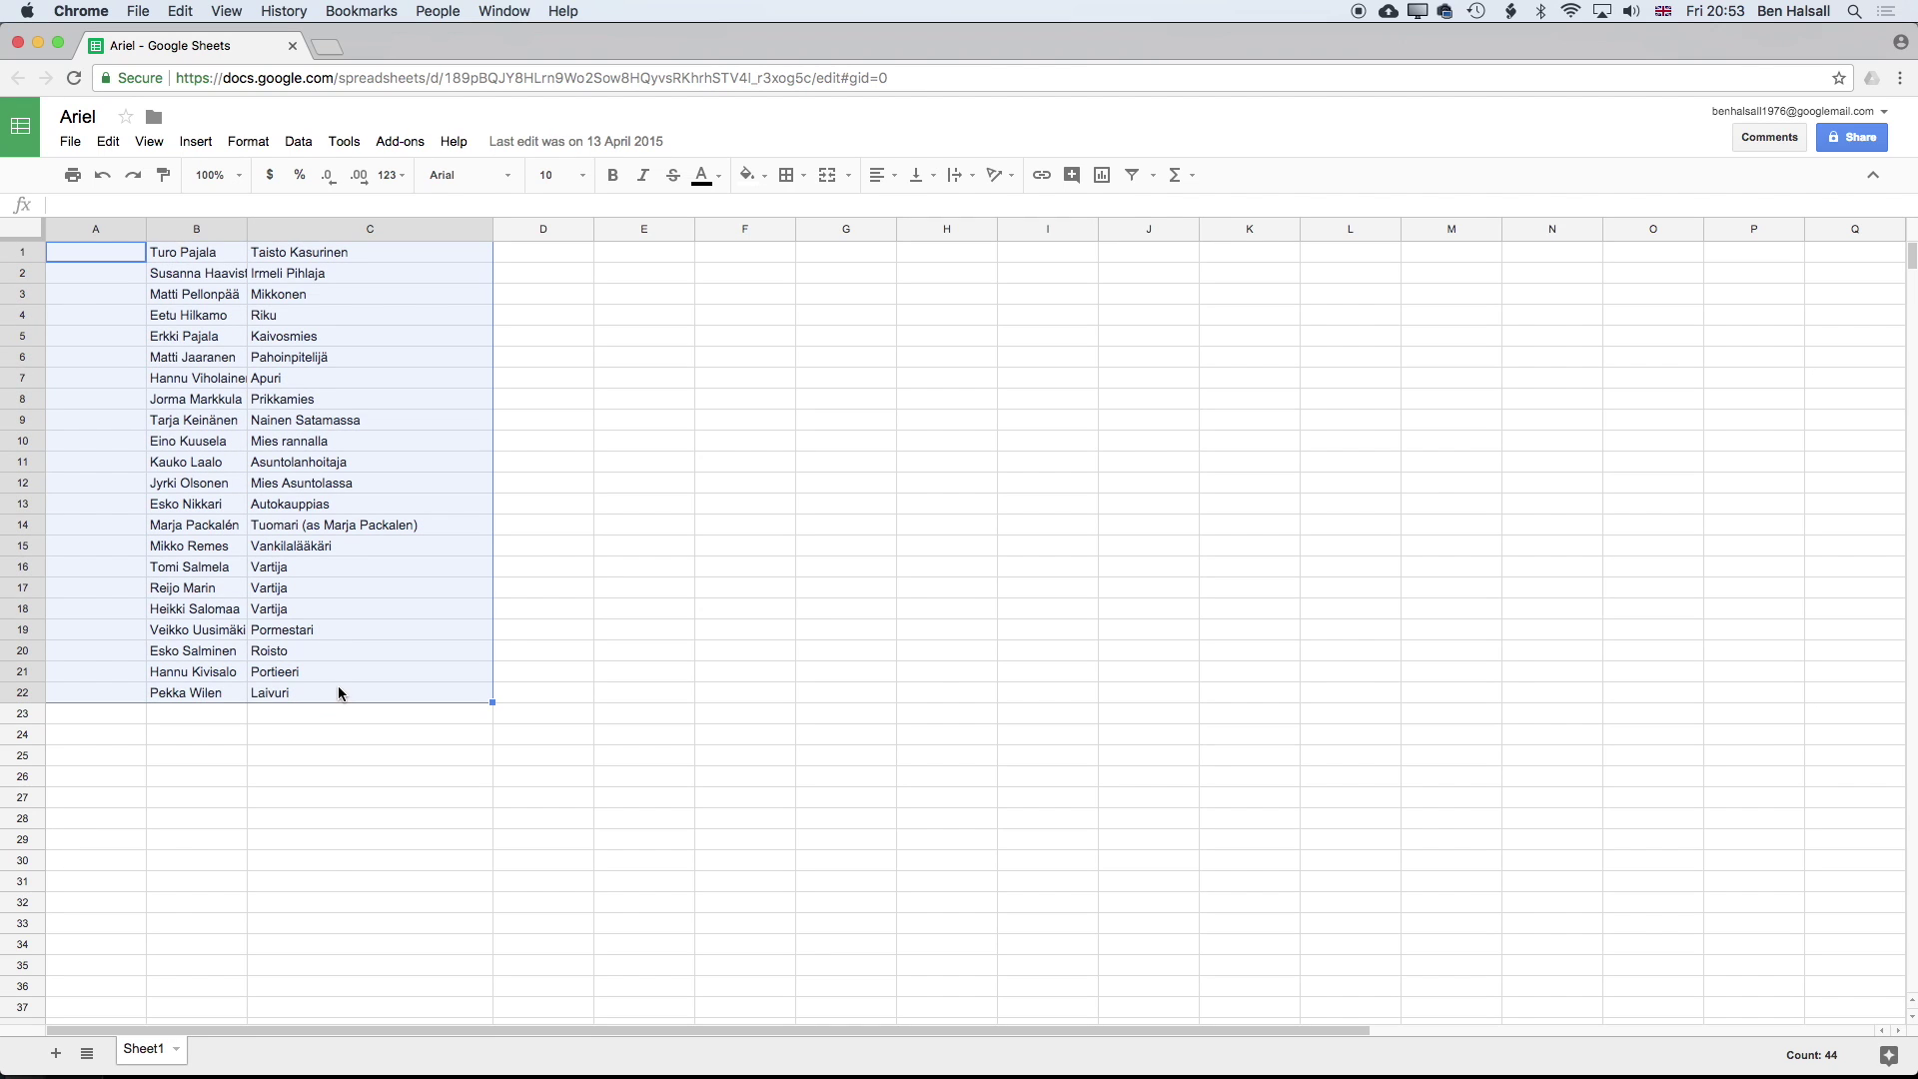
pyautogui.click(179, 11)
pyautogui.click(211, 105)
pyautogui.press('super+Tab')
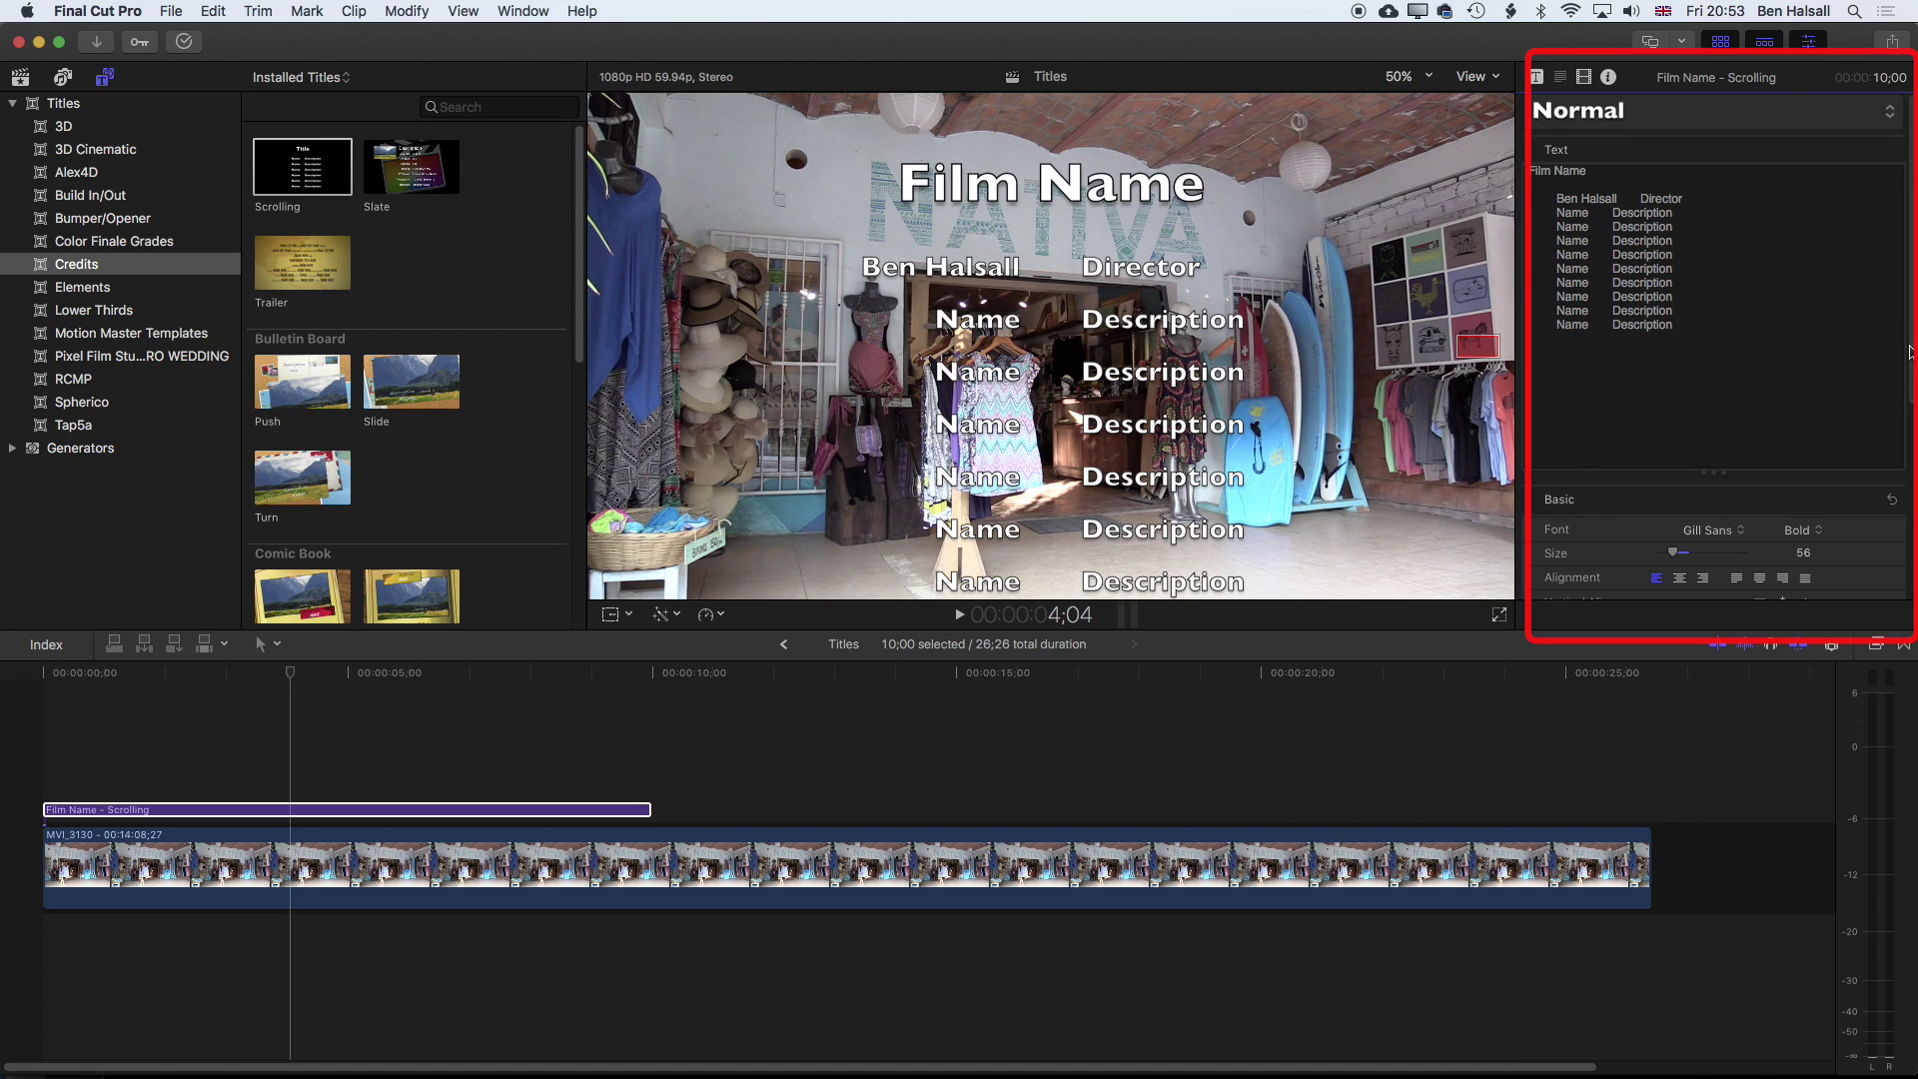
# Select all the placeholder credit lines below the Film Name heading in the Inspector text box.
pyautogui.scroll(-3, 1702, 506)
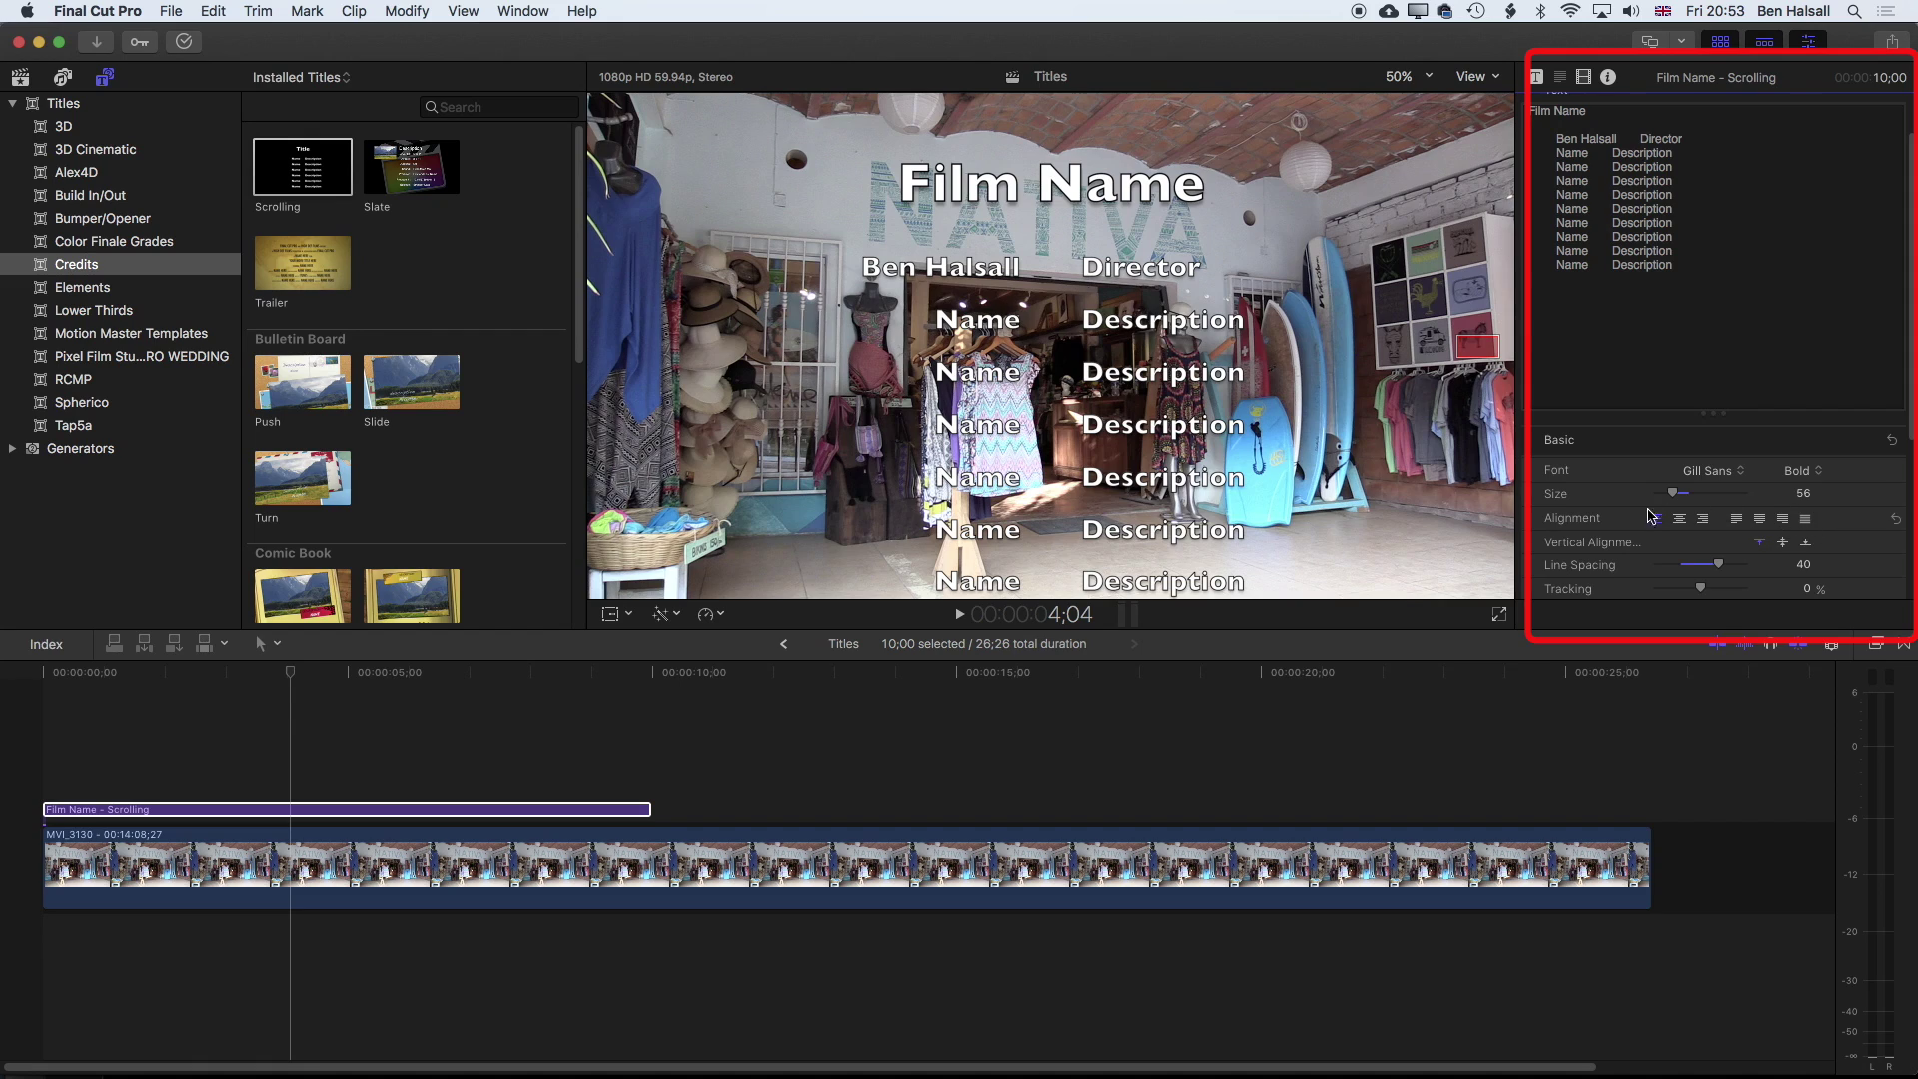
pyautogui.click(1548, 116)
pyautogui.click(1551, 112)
pyautogui.click(1613, 150)
pyautogui.moveTo(1543, 139); pyautogui.dragTo(1693, 266)
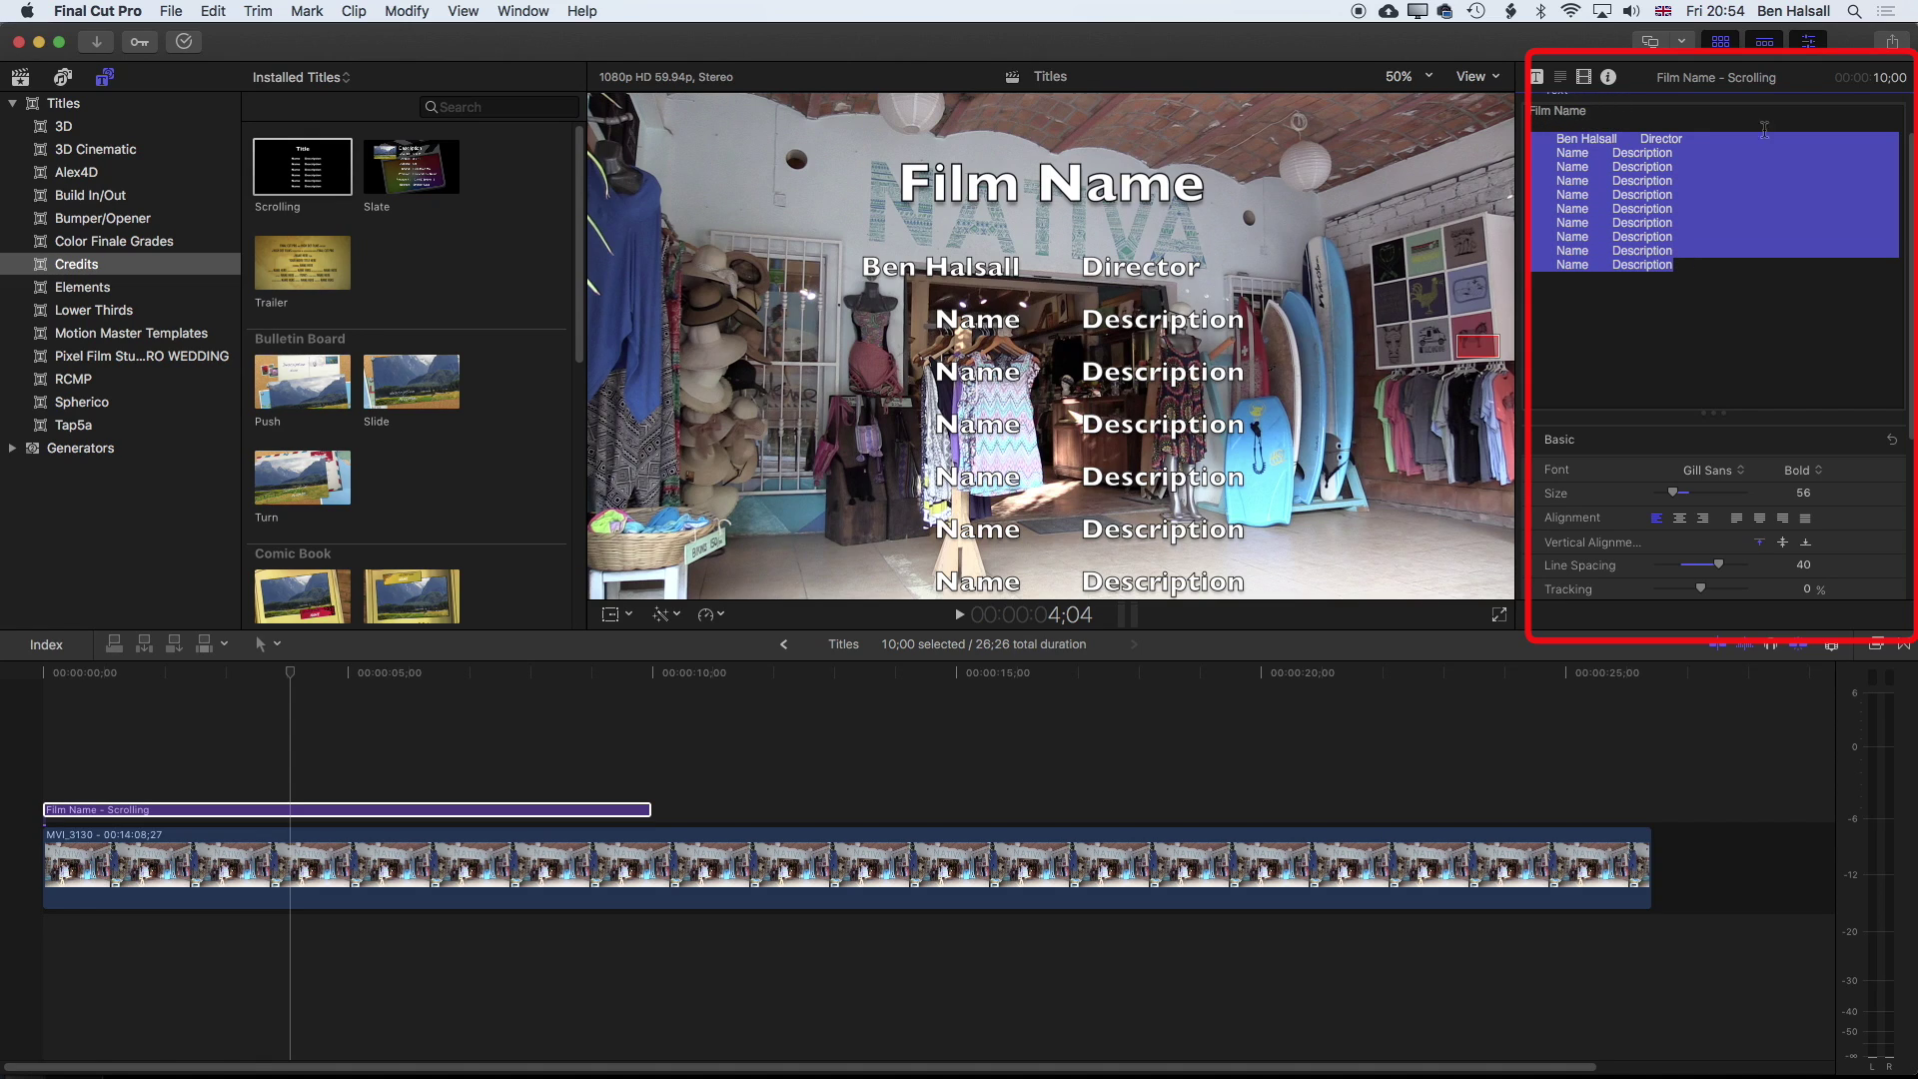
pyautogui.scroll(2, 1623, 153)
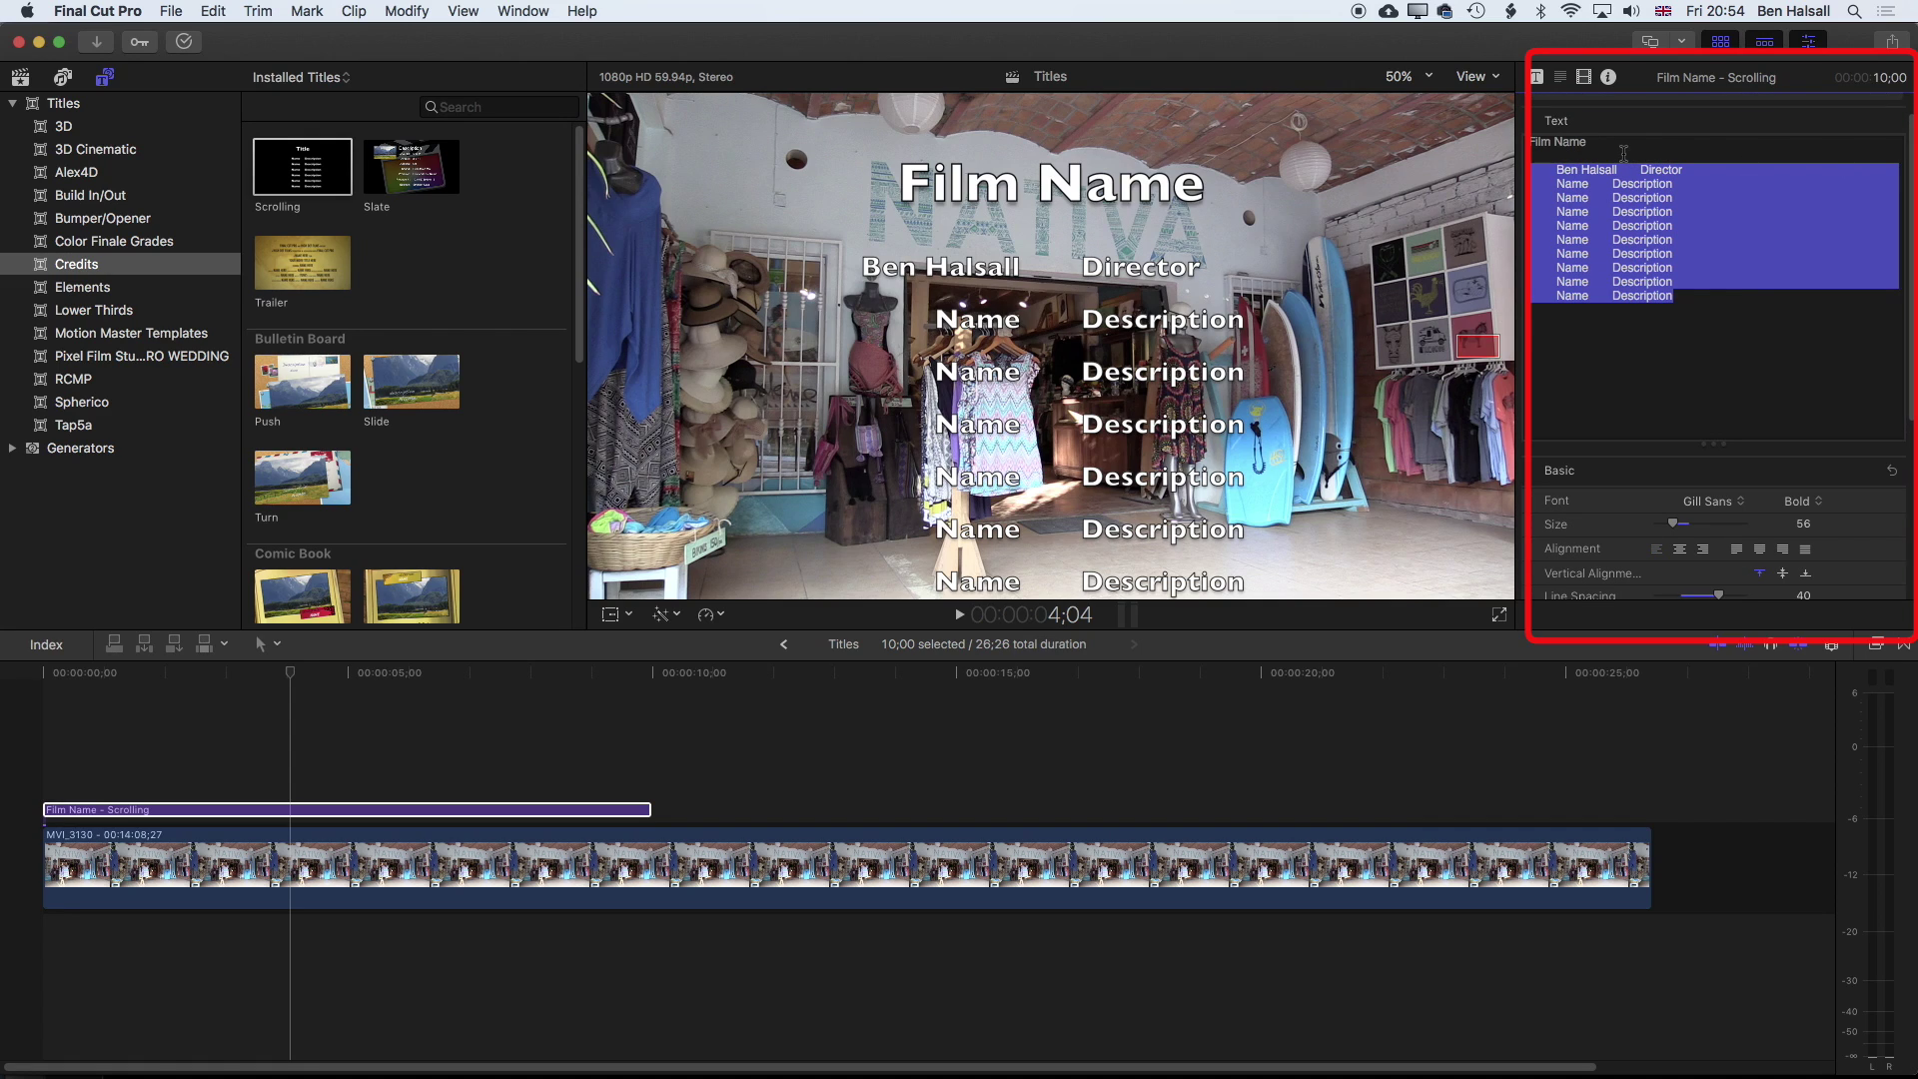
pyautogui.click(216, 10)
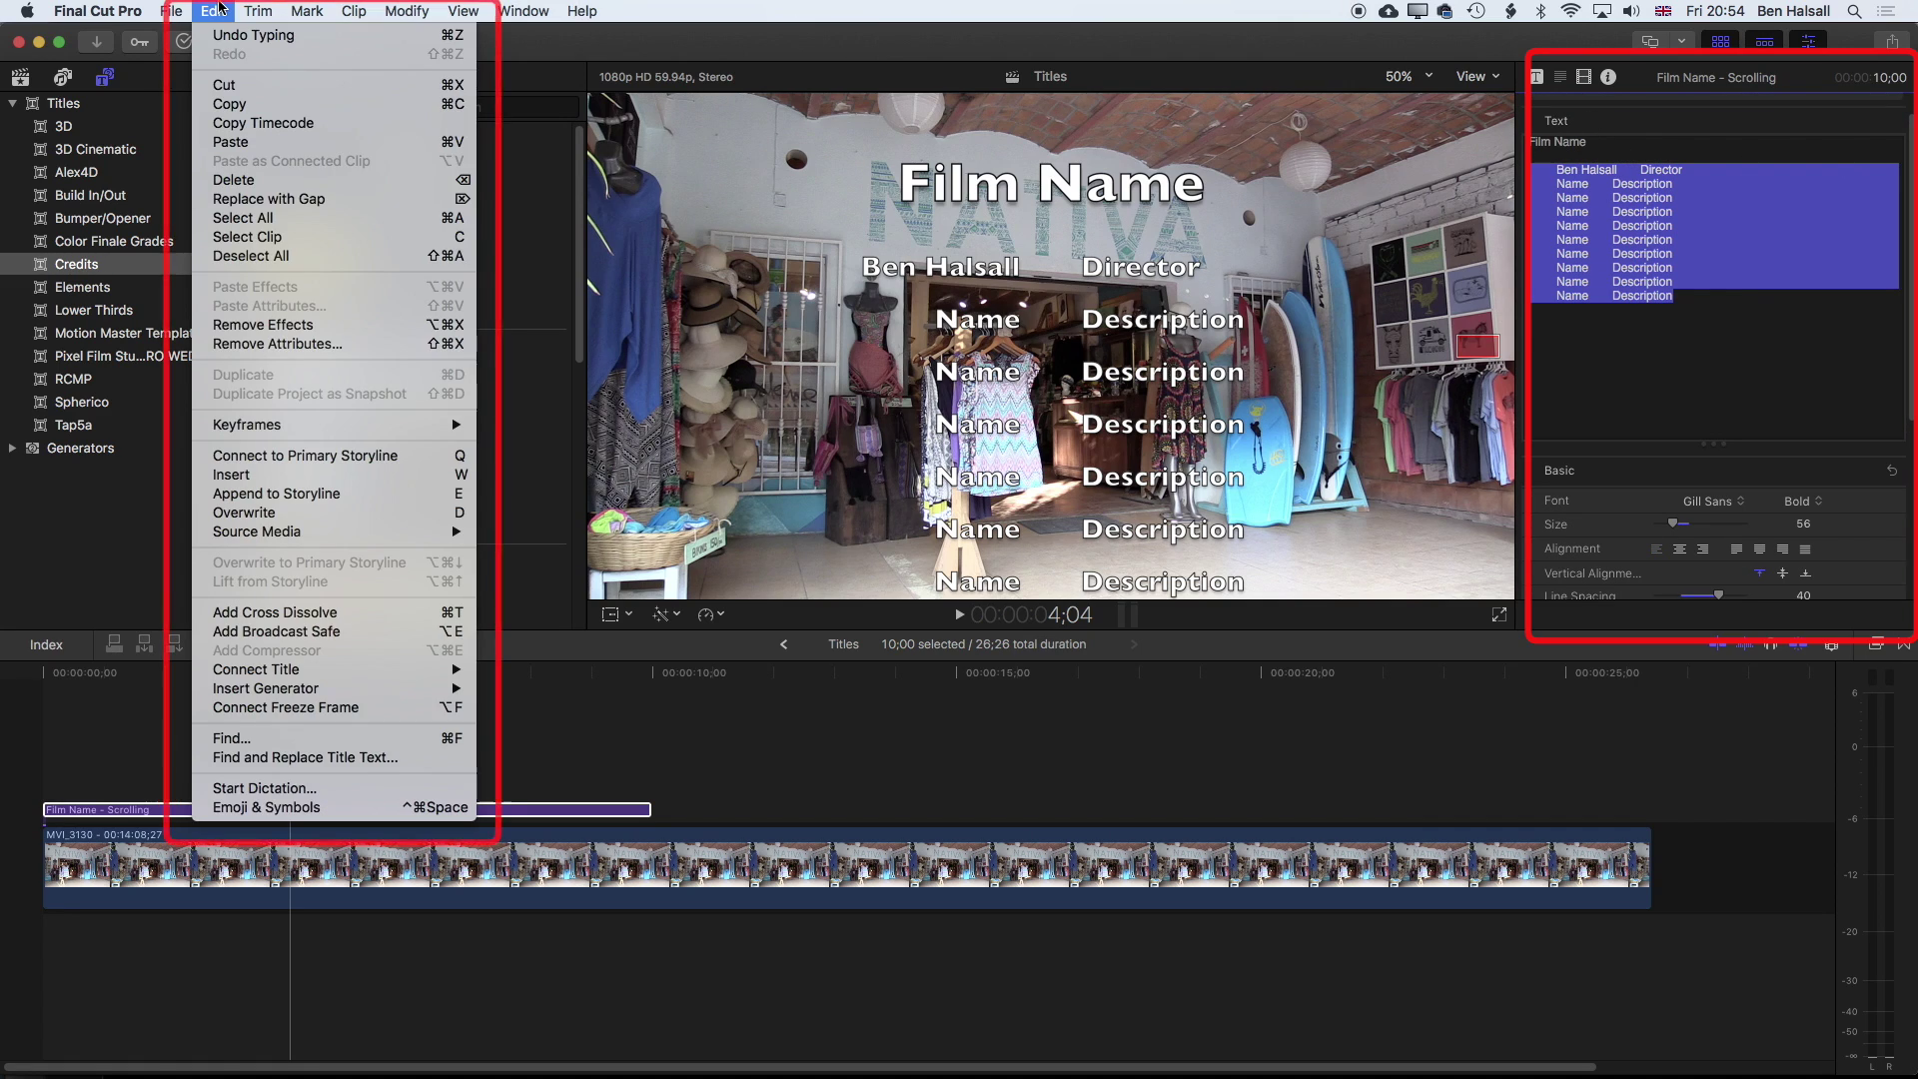
# Paste the cast list over the credit lines and rename the heading 'Ariel'.
pyautogui.click(245, 143)
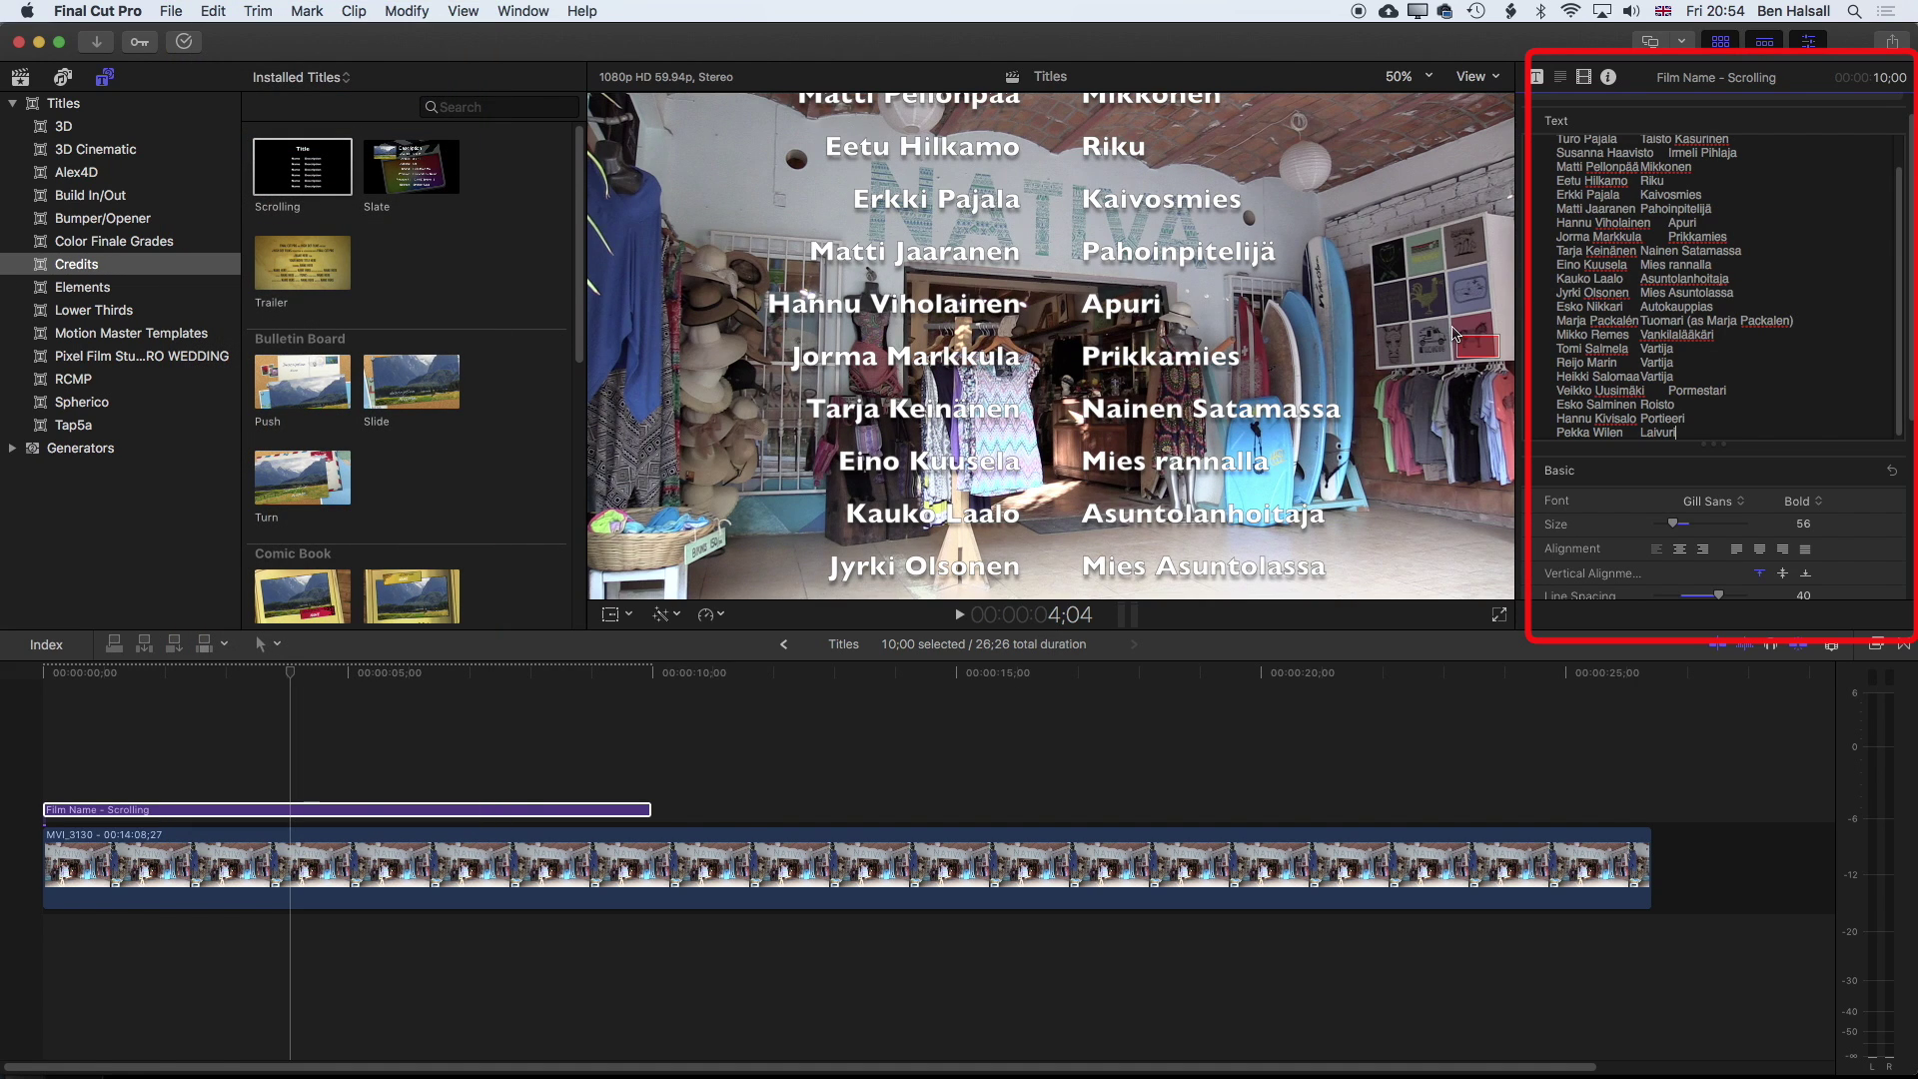
pyautogui.click(293, 672)
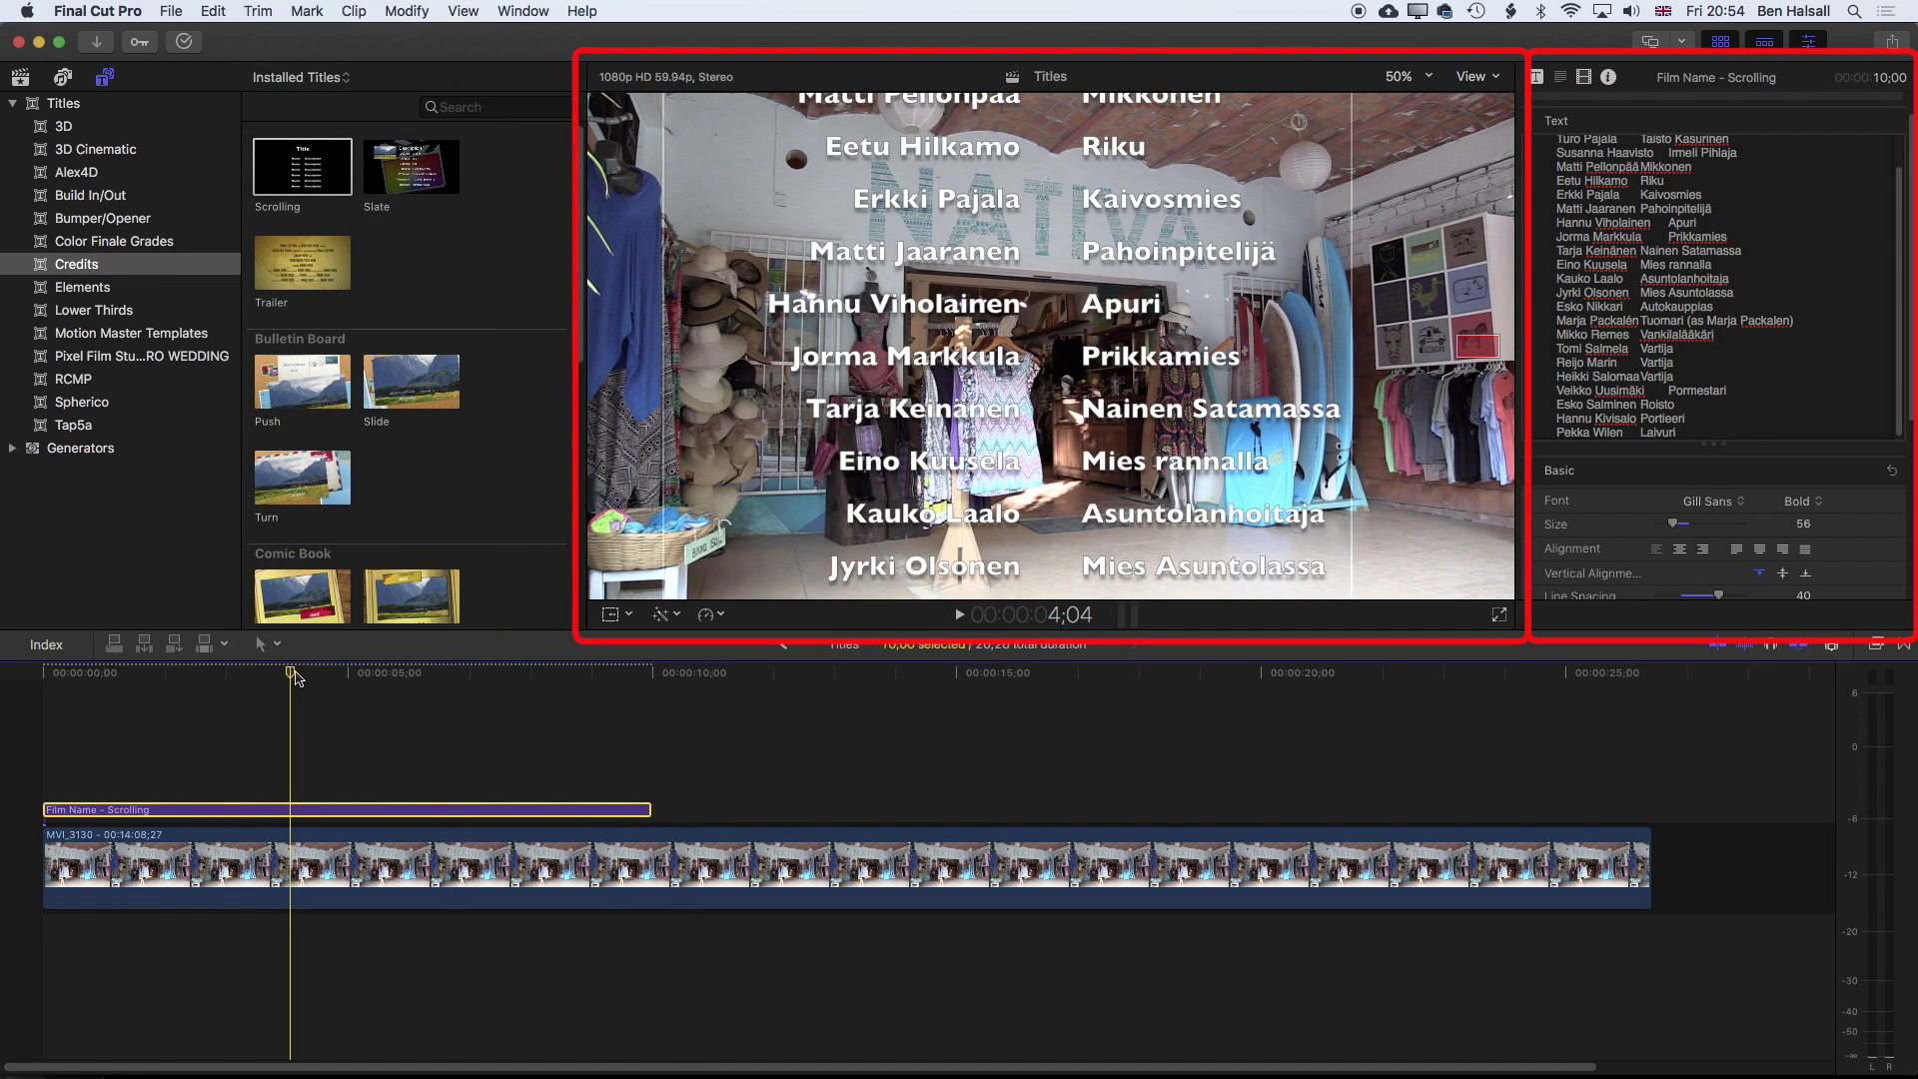
pyautogui.moveTo(294, 672); pyautogui.dragTo(217, 673)
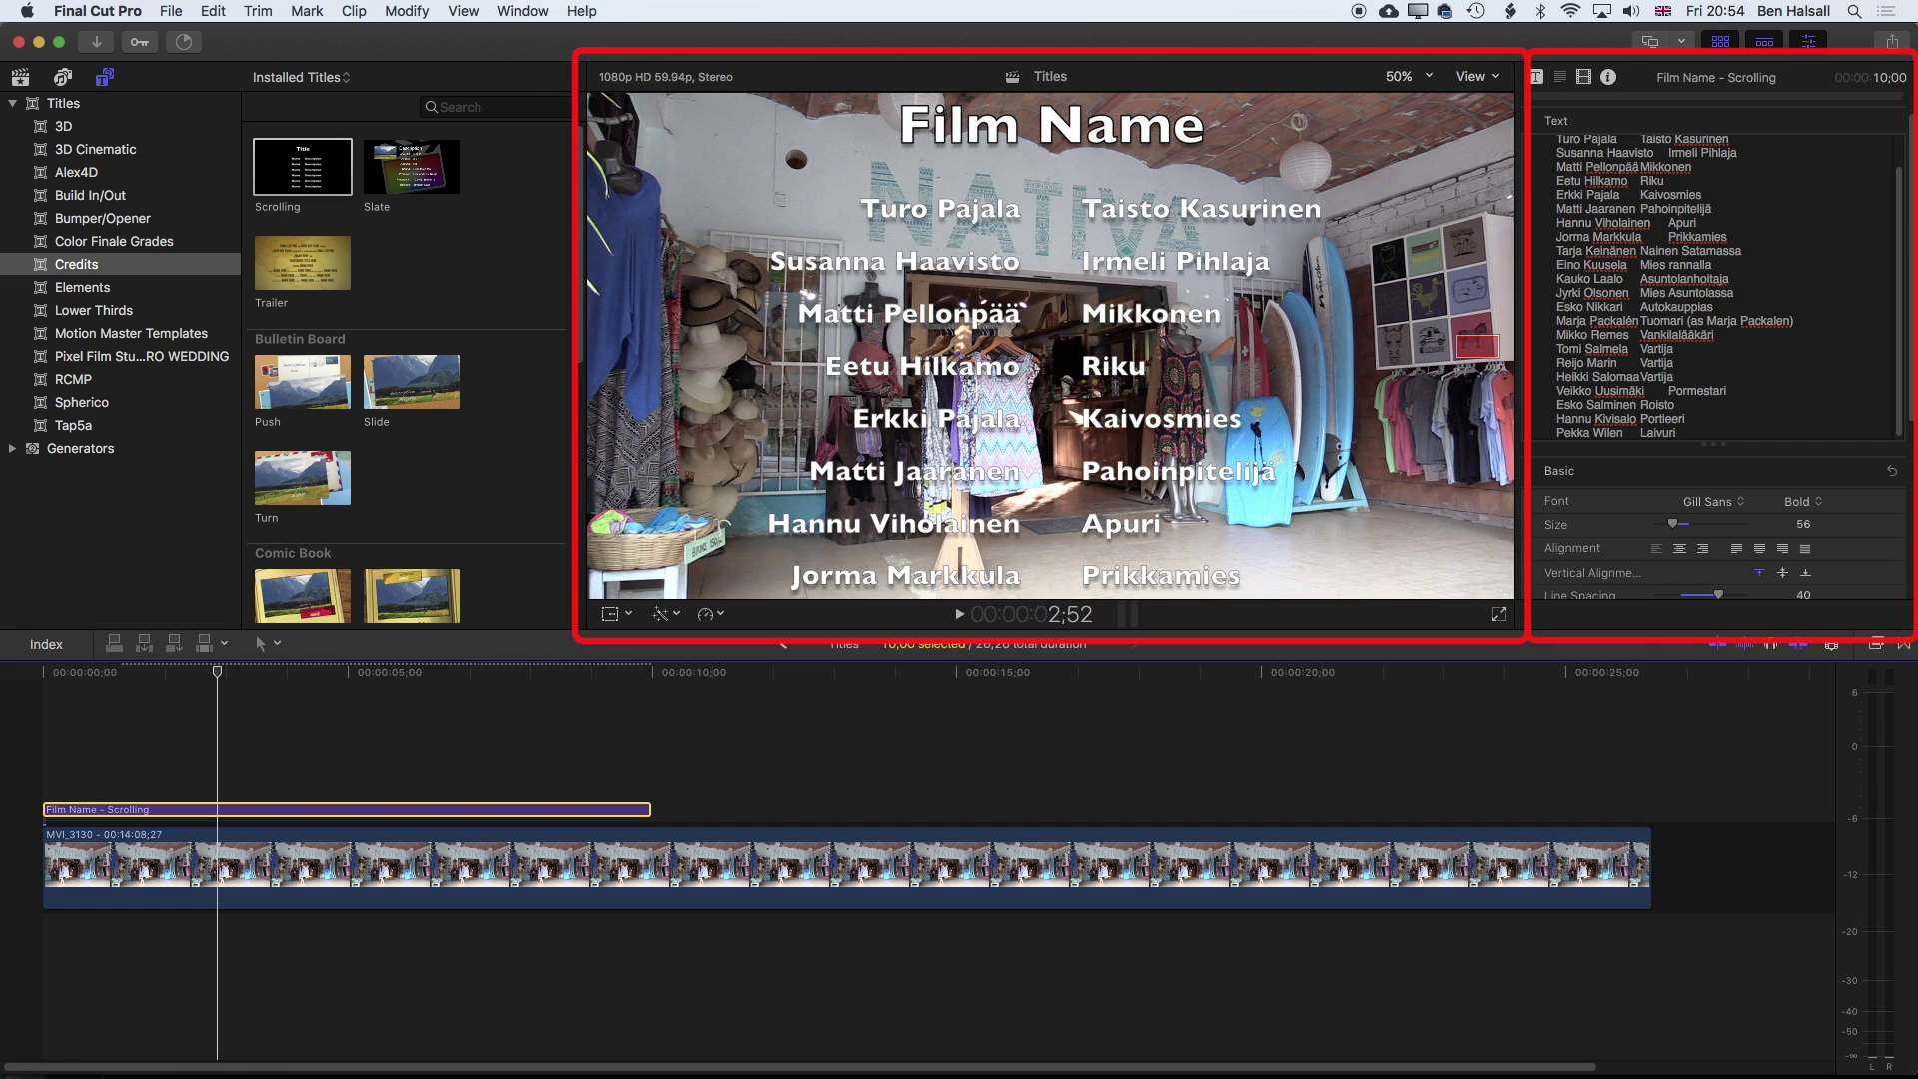
pyautogui.scroll(2, 1894, 230)
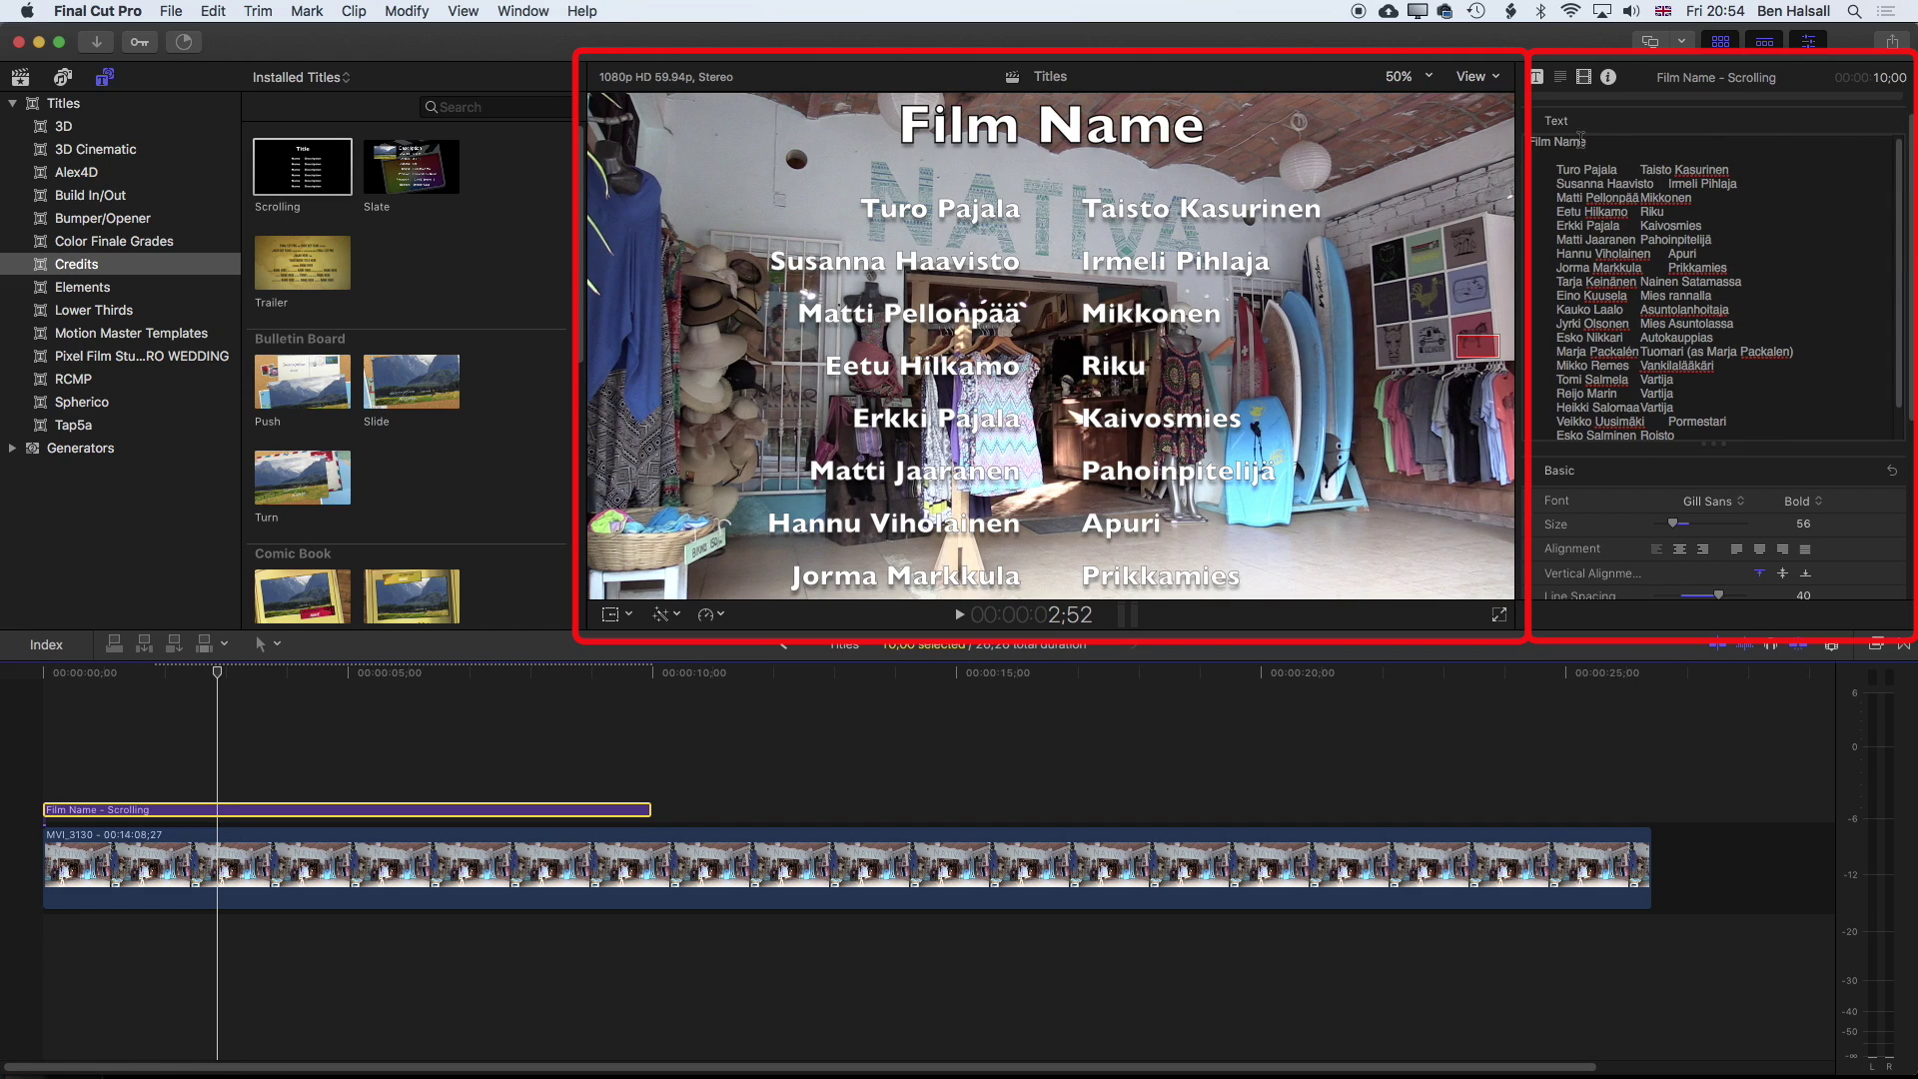
pyautogui.moveTo(1584, 141); pyautogui.dragTo(1467, 142)
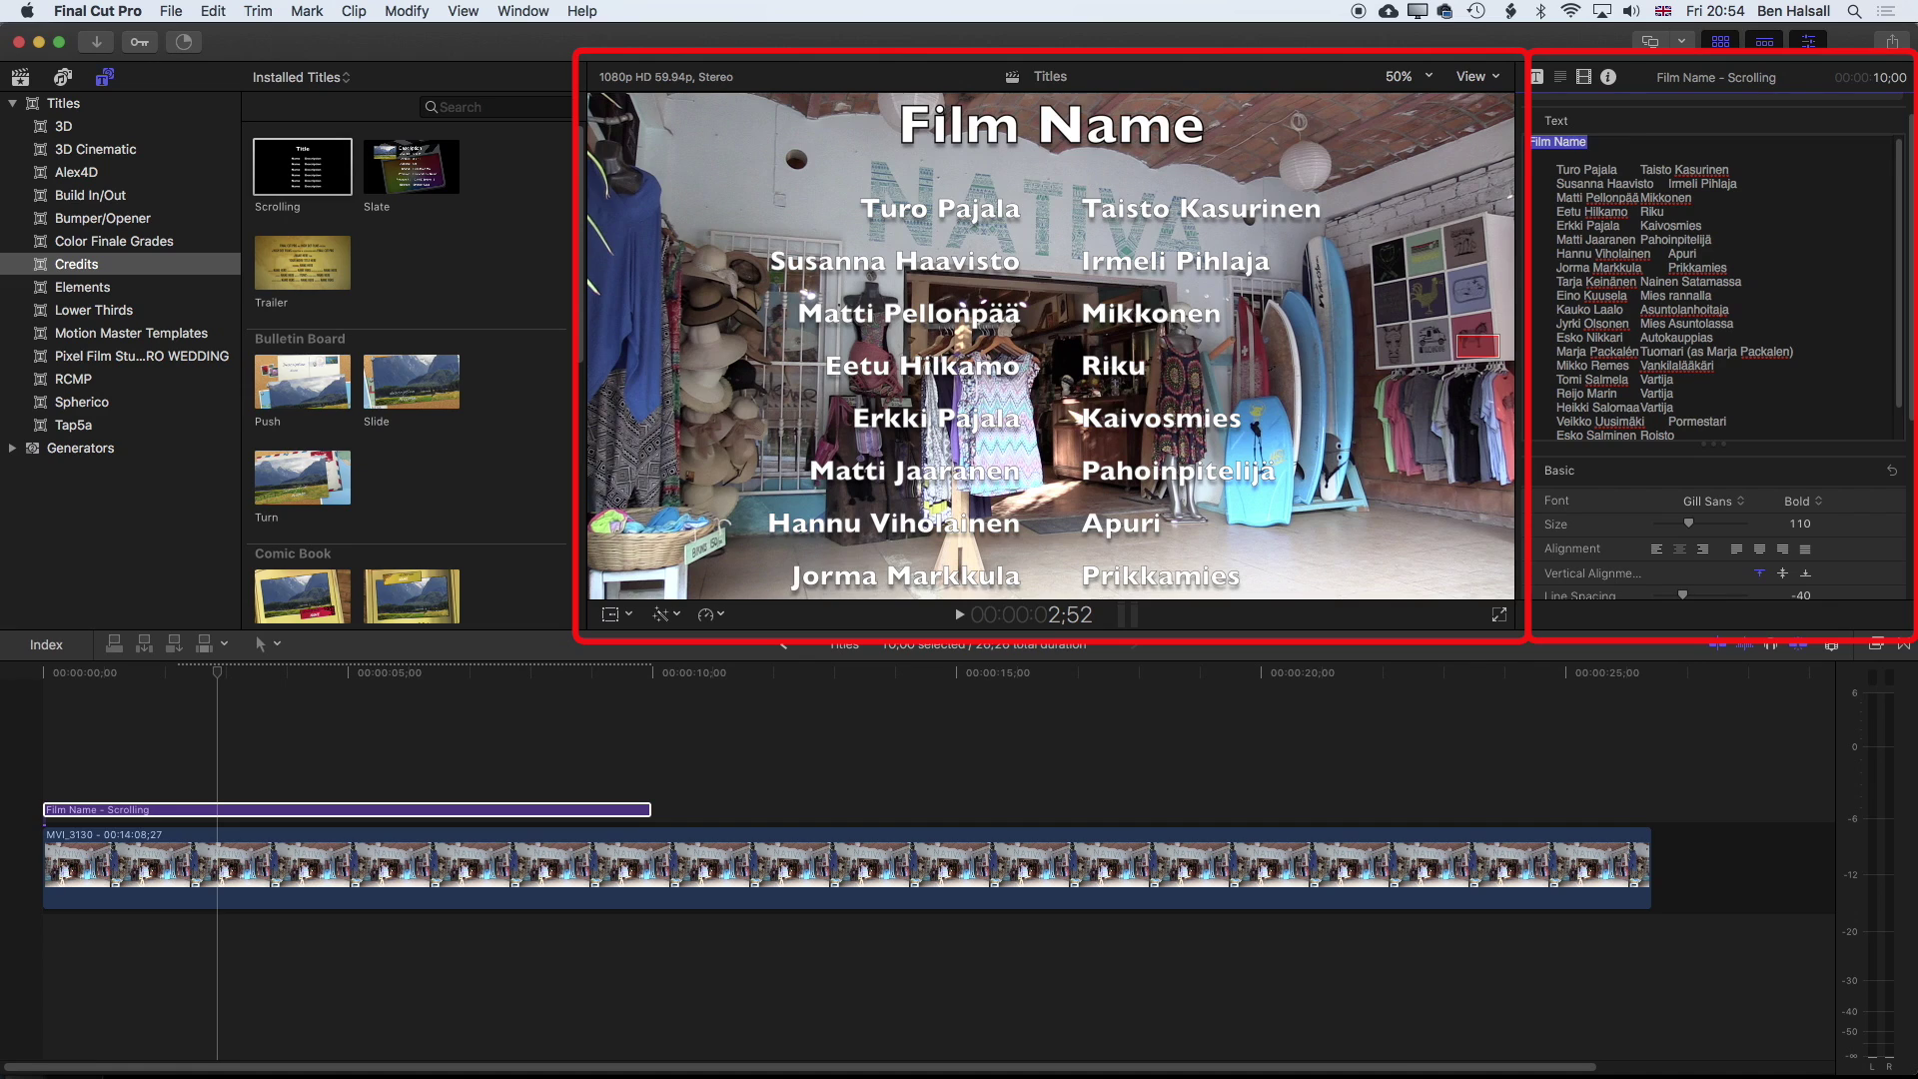
pyautogui.write('Ariel')
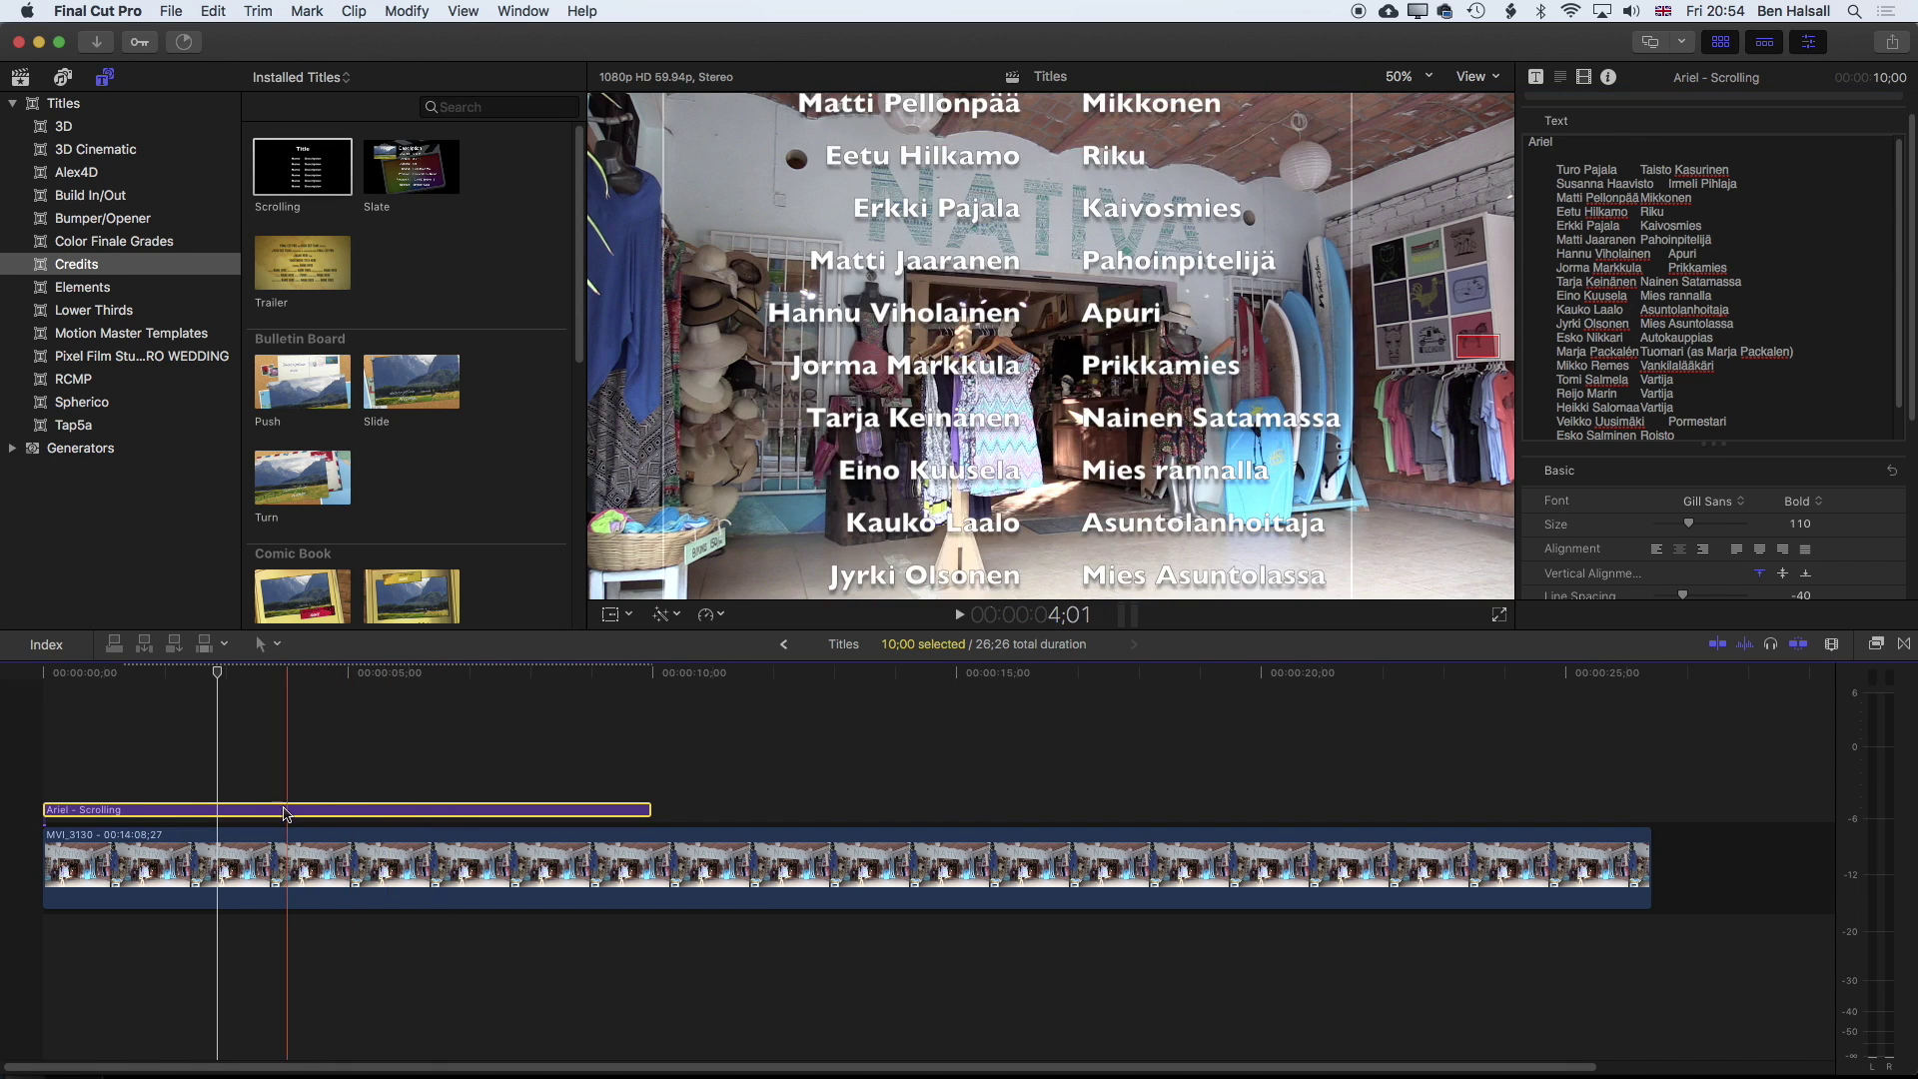
# Shift the credits title to start slightly later over the shop clip and preview the scroll.
pyautogui.moveTo(297, 810); pyautogui.dragTo(382, 816)
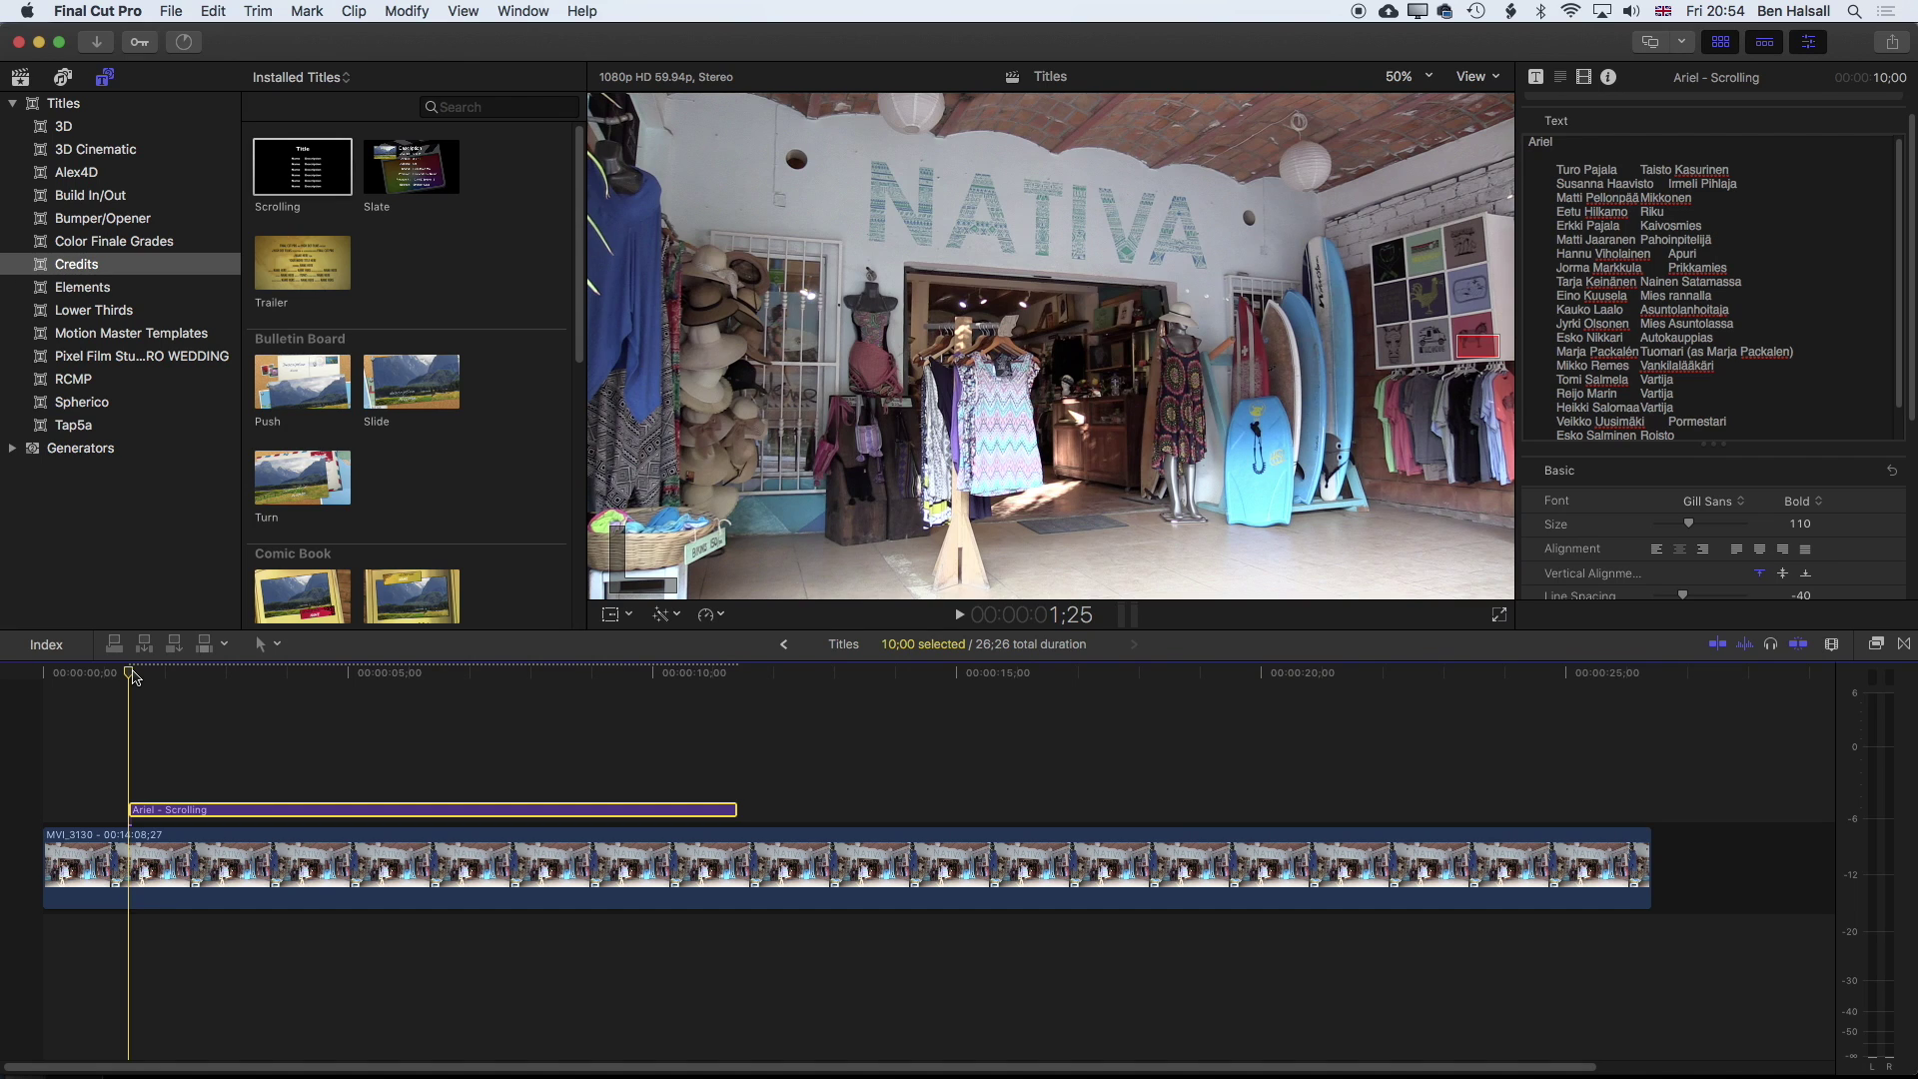
pyautogui.press('space')
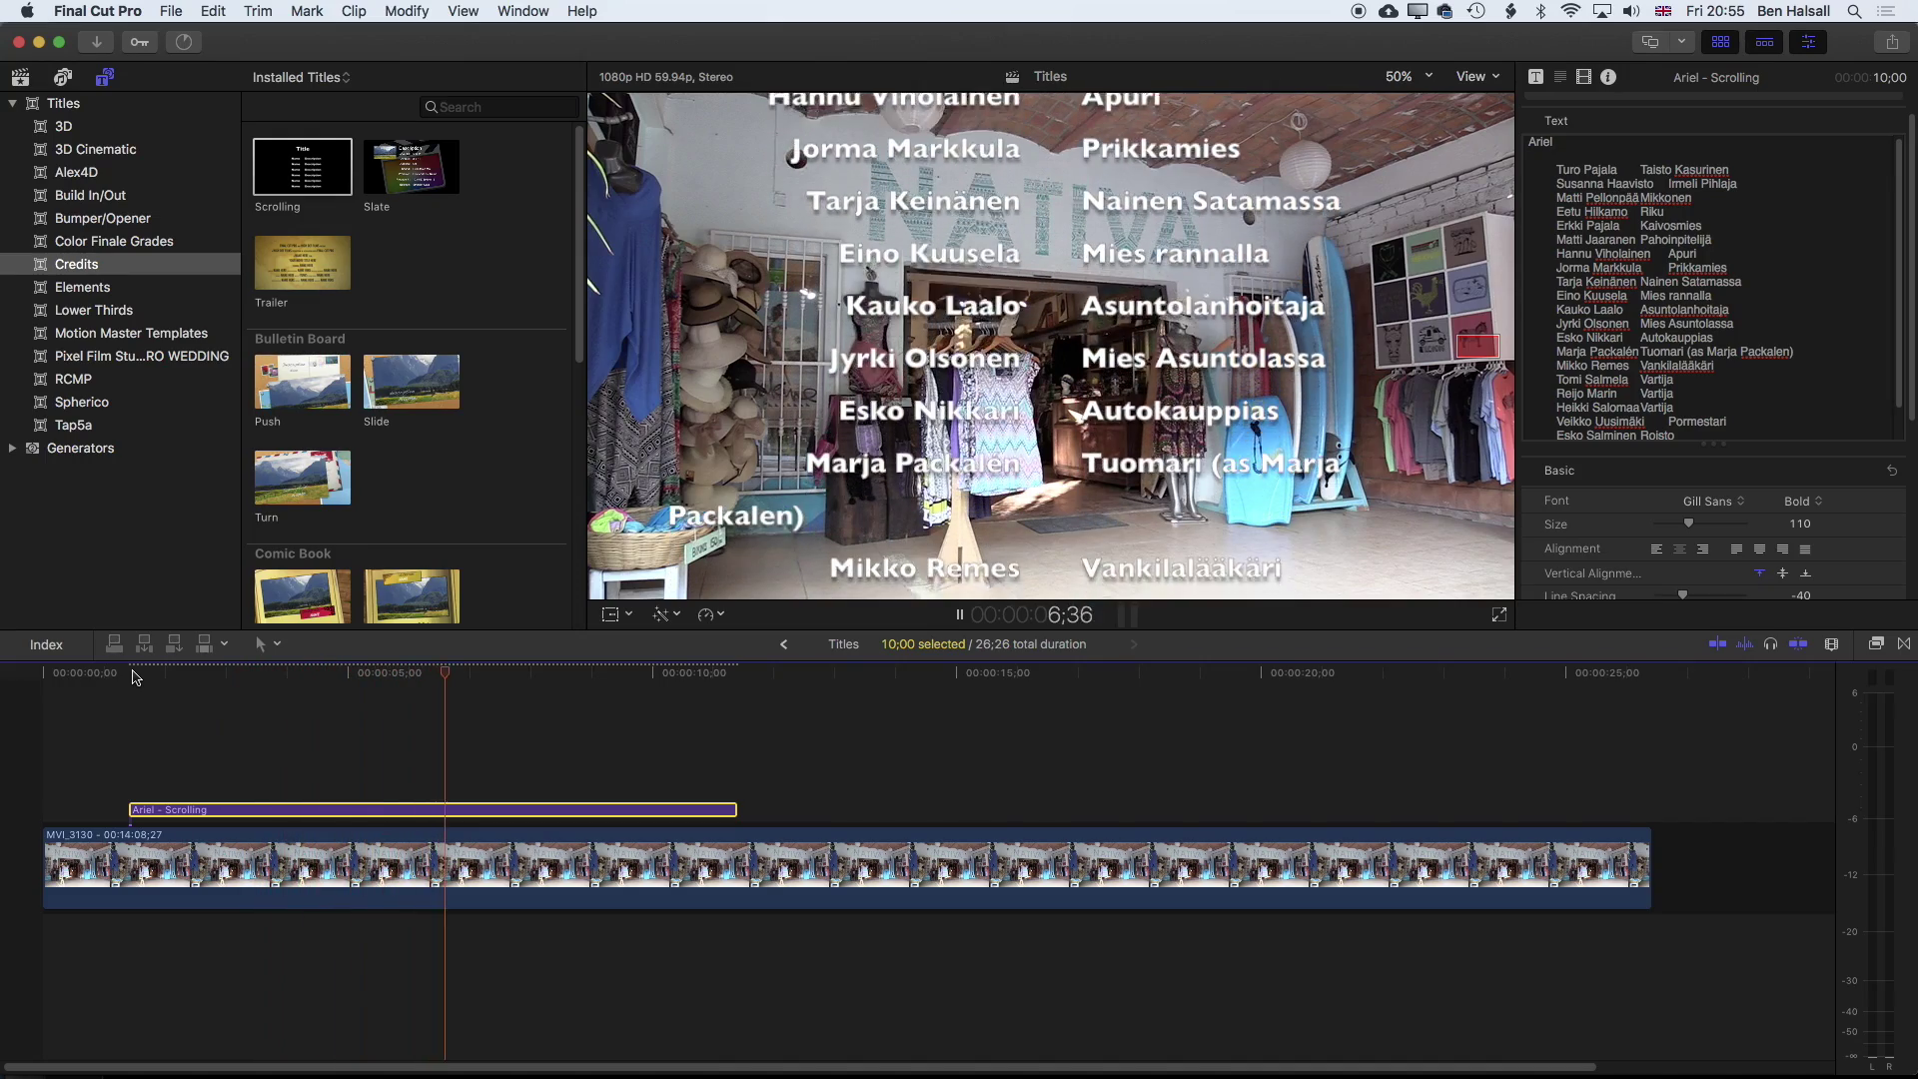
pyautogui.press('space')
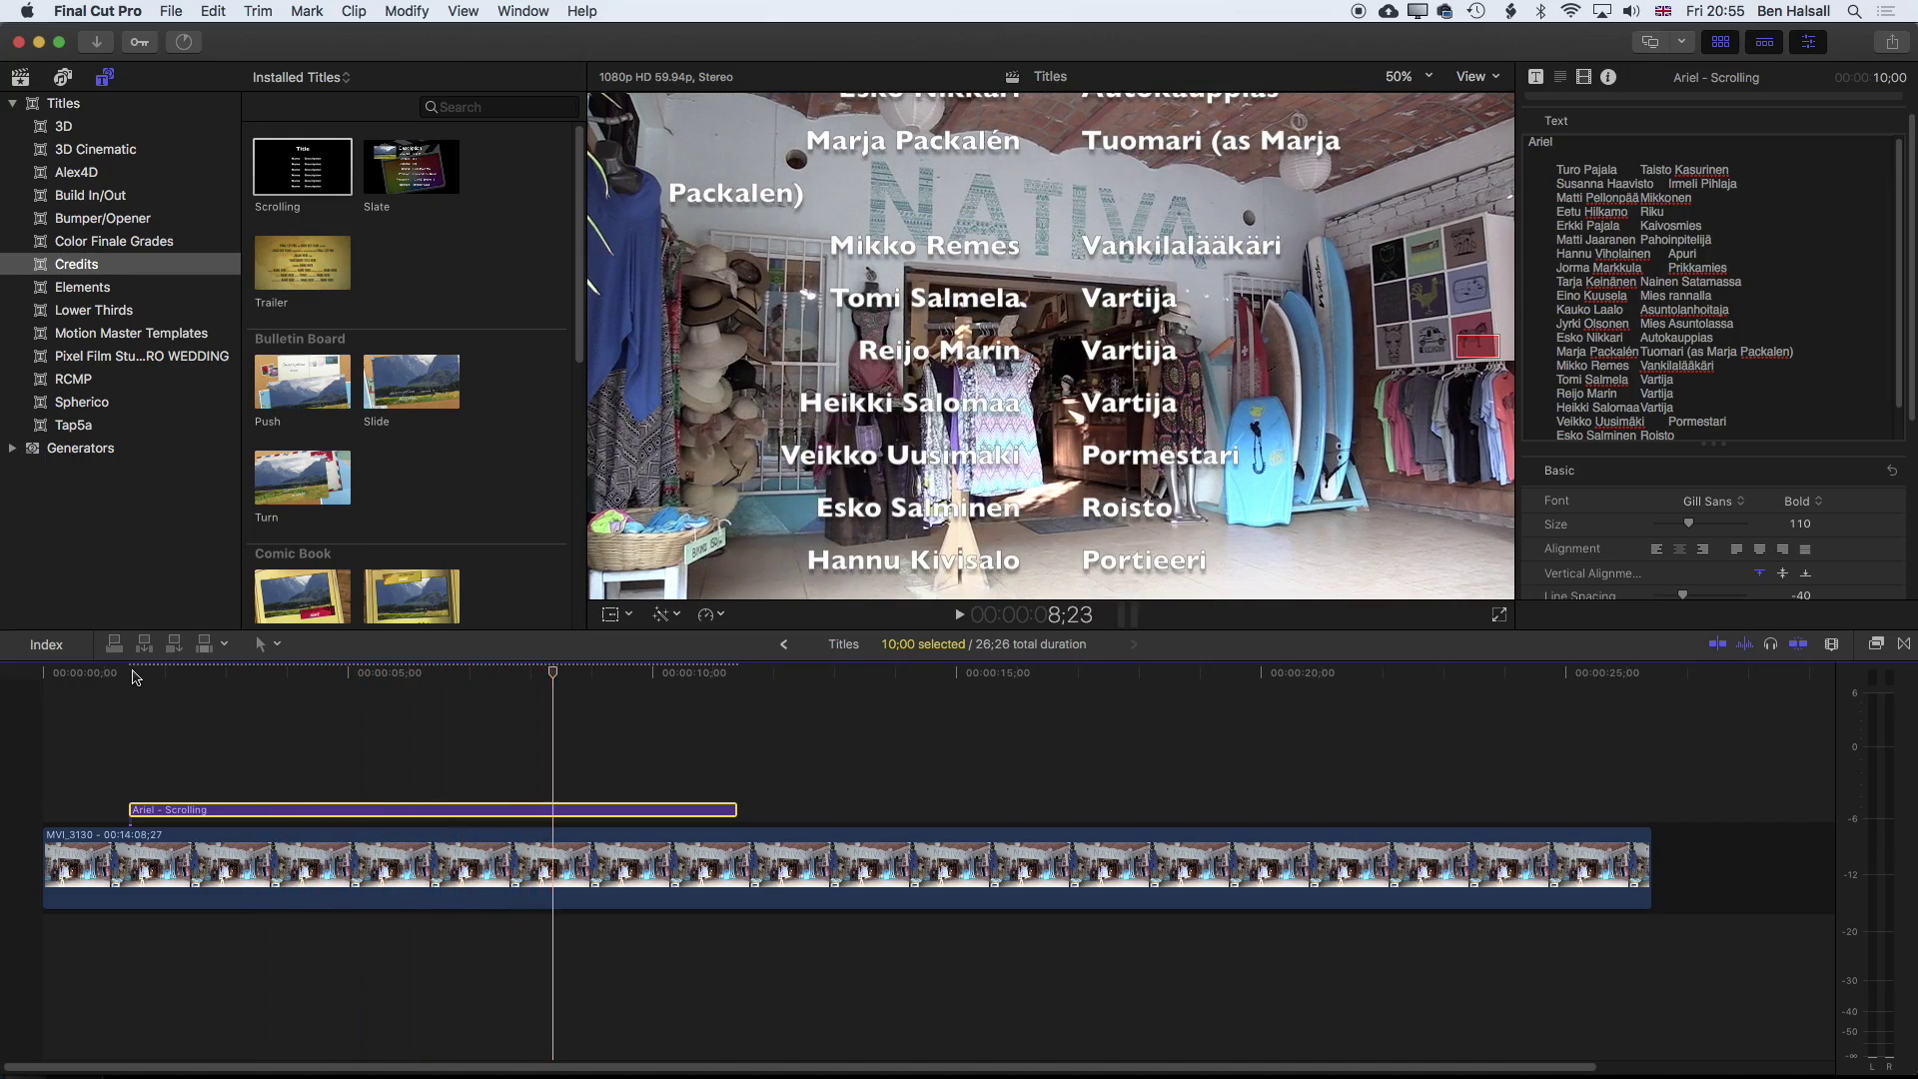
pyautogui.moveTo(492, 674); pyautogui.dragTo(500, 677)
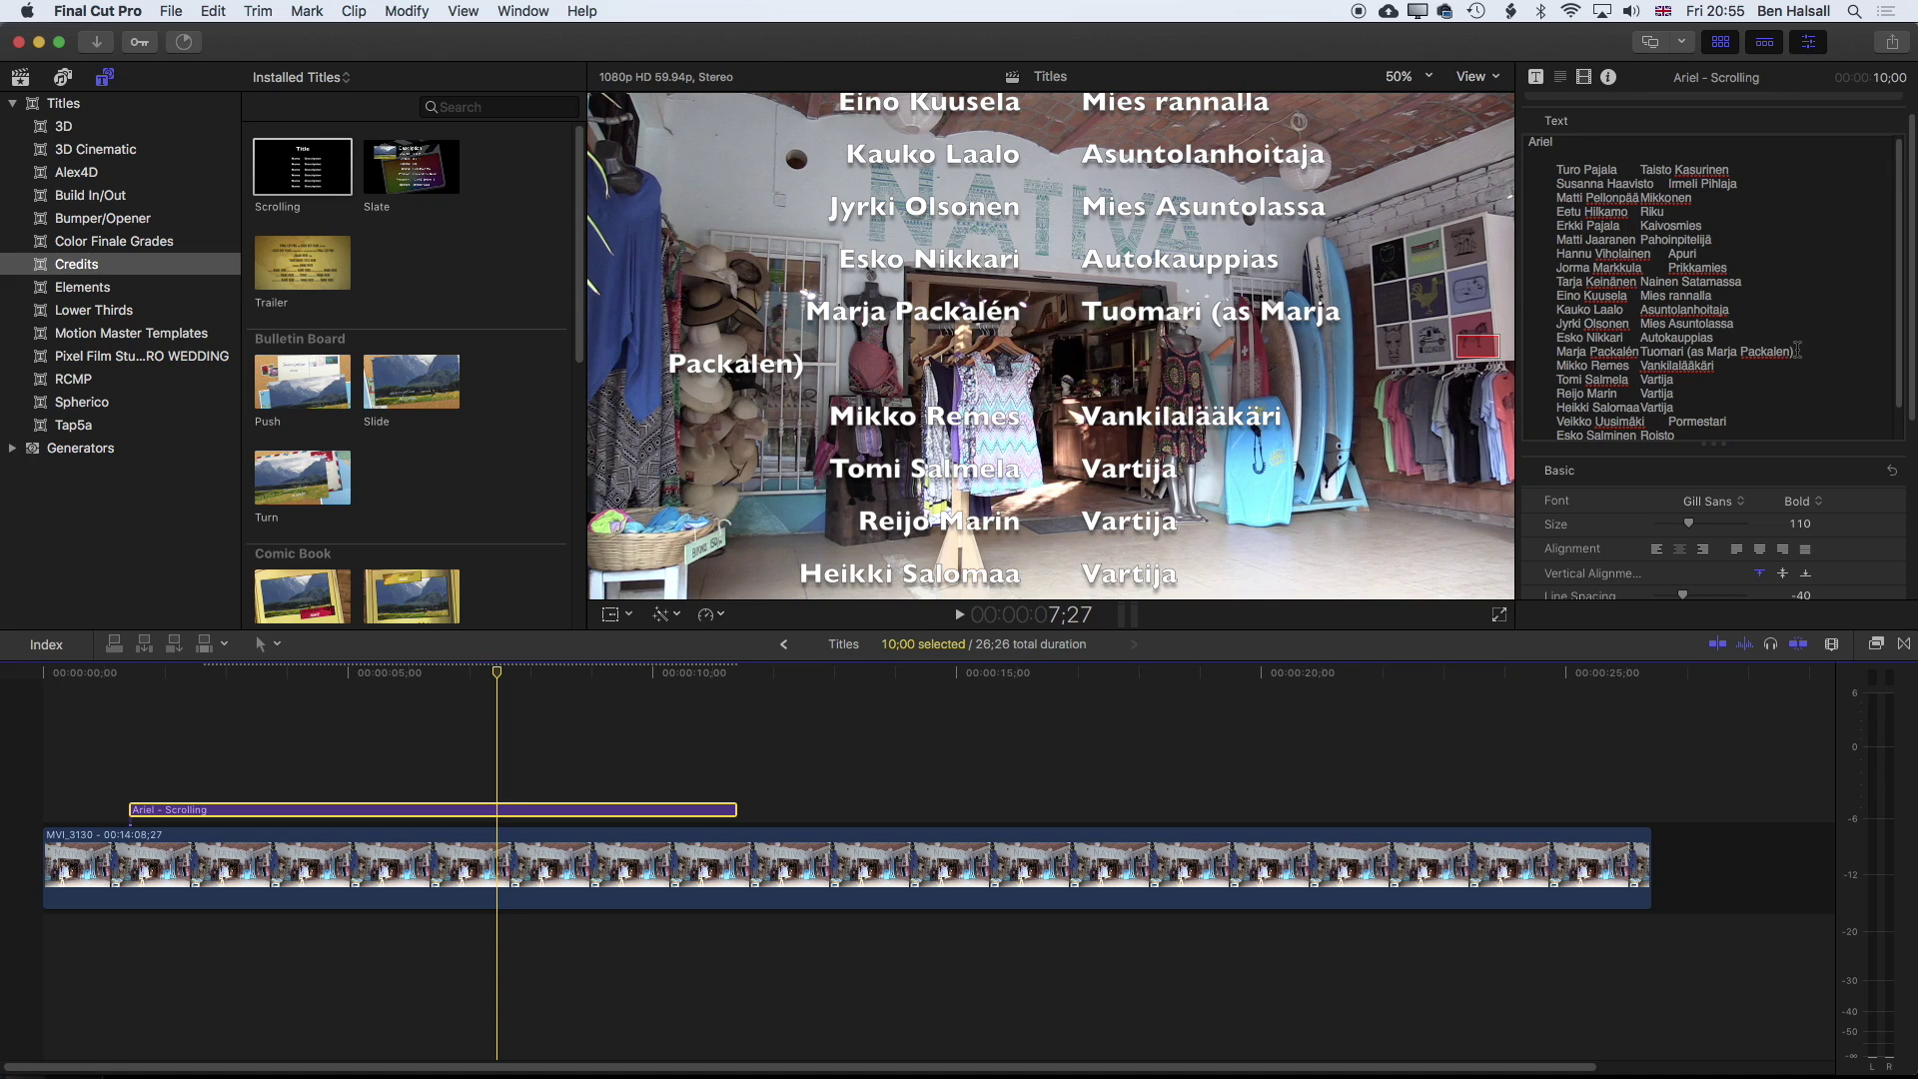
# Set all the credit text to size 46 so the long role line fits on one line.
pyautogui.moveTo(1796, 351); pyautogui.dragTo(1561, 355)
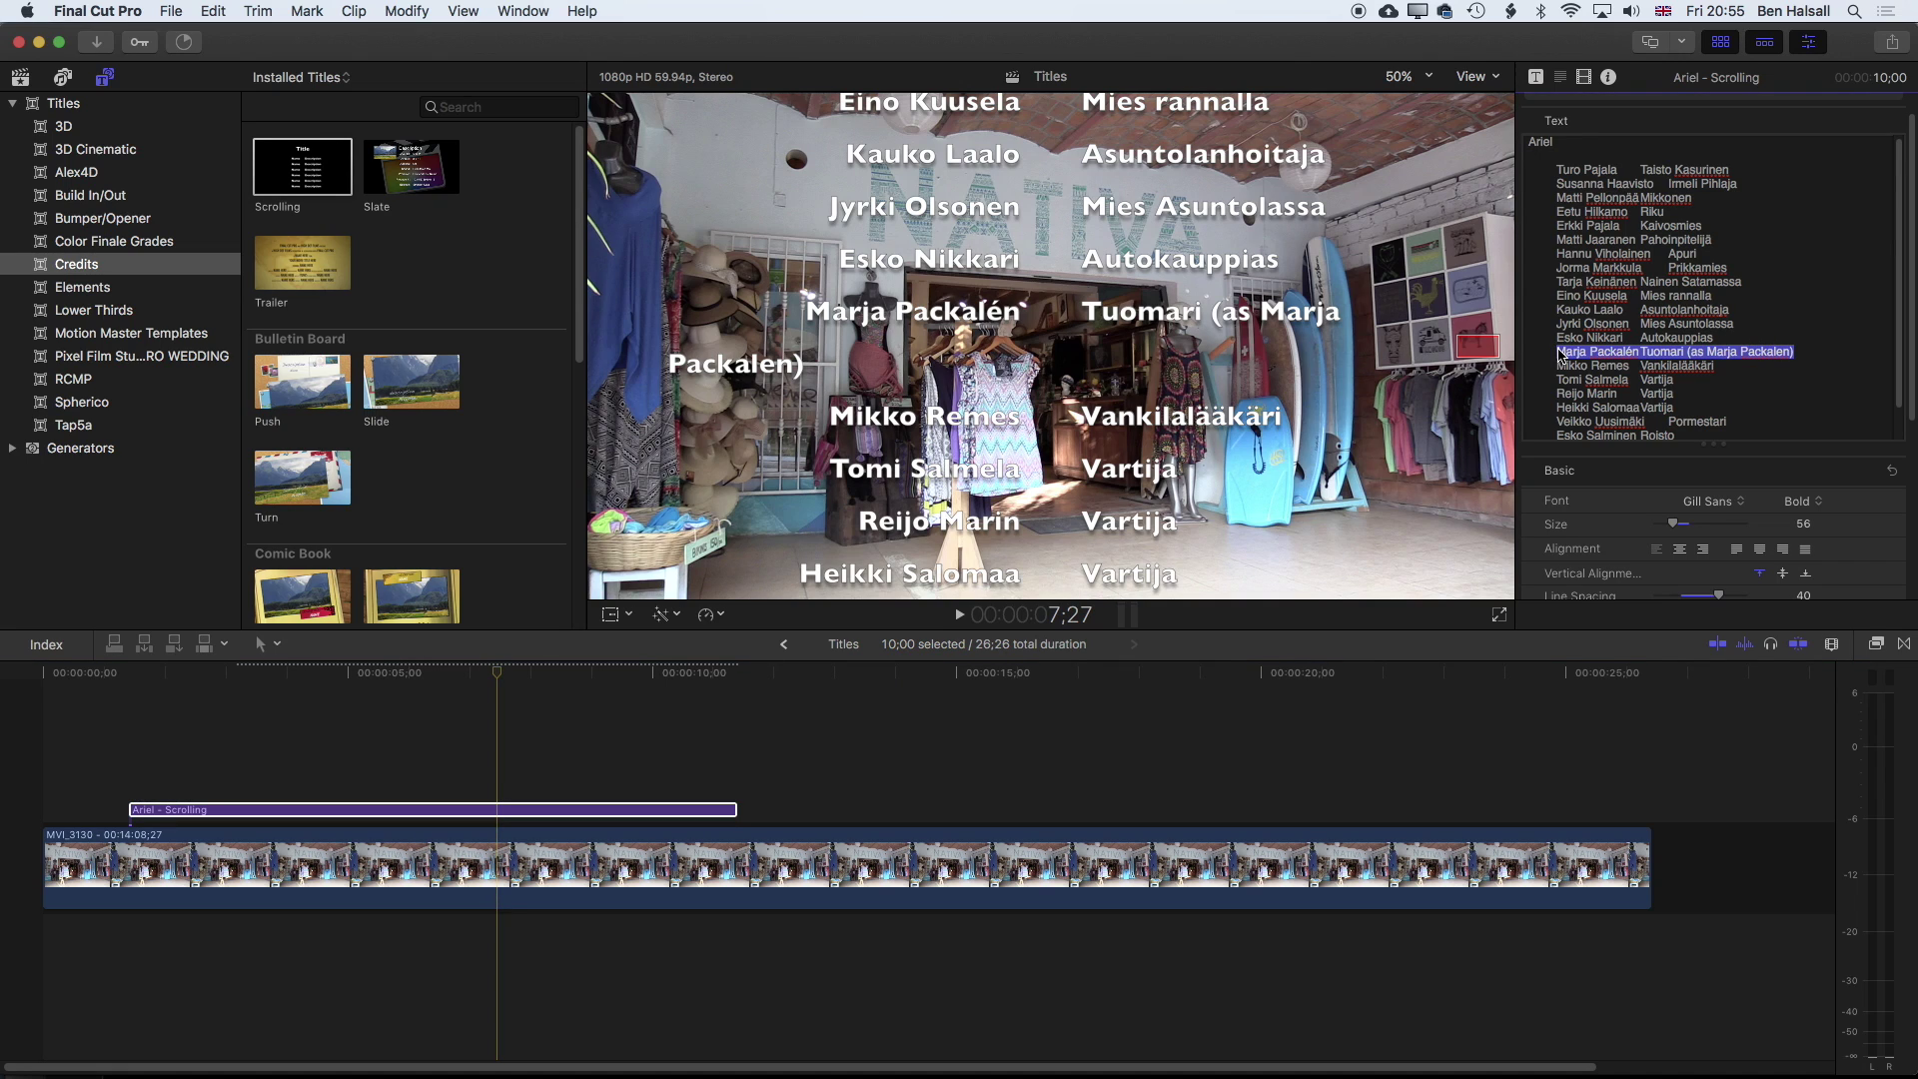
pyautogui.moveTo(1675, 526); pyautogui.dragTo(1520, 523)
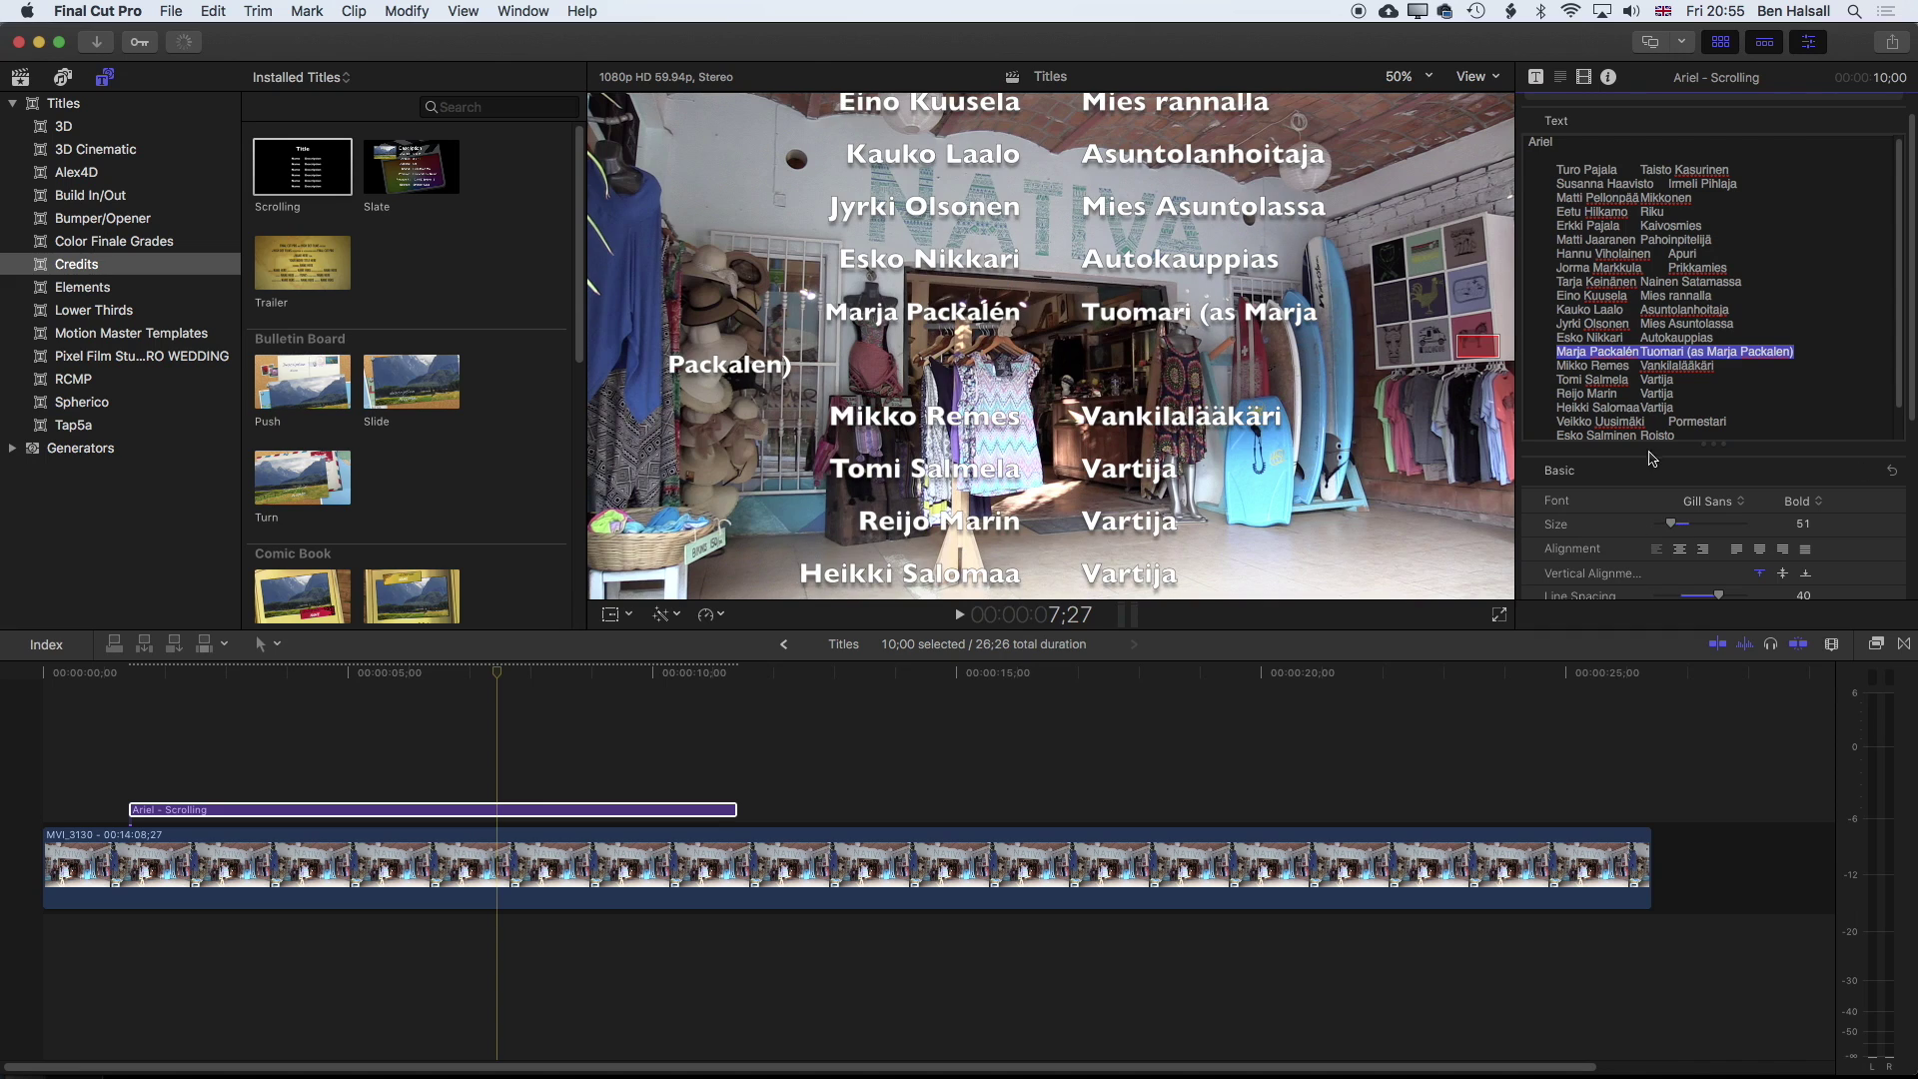
pyautogui.moveTo(1675, 527); pyautogui.dragTo(1669, 525)
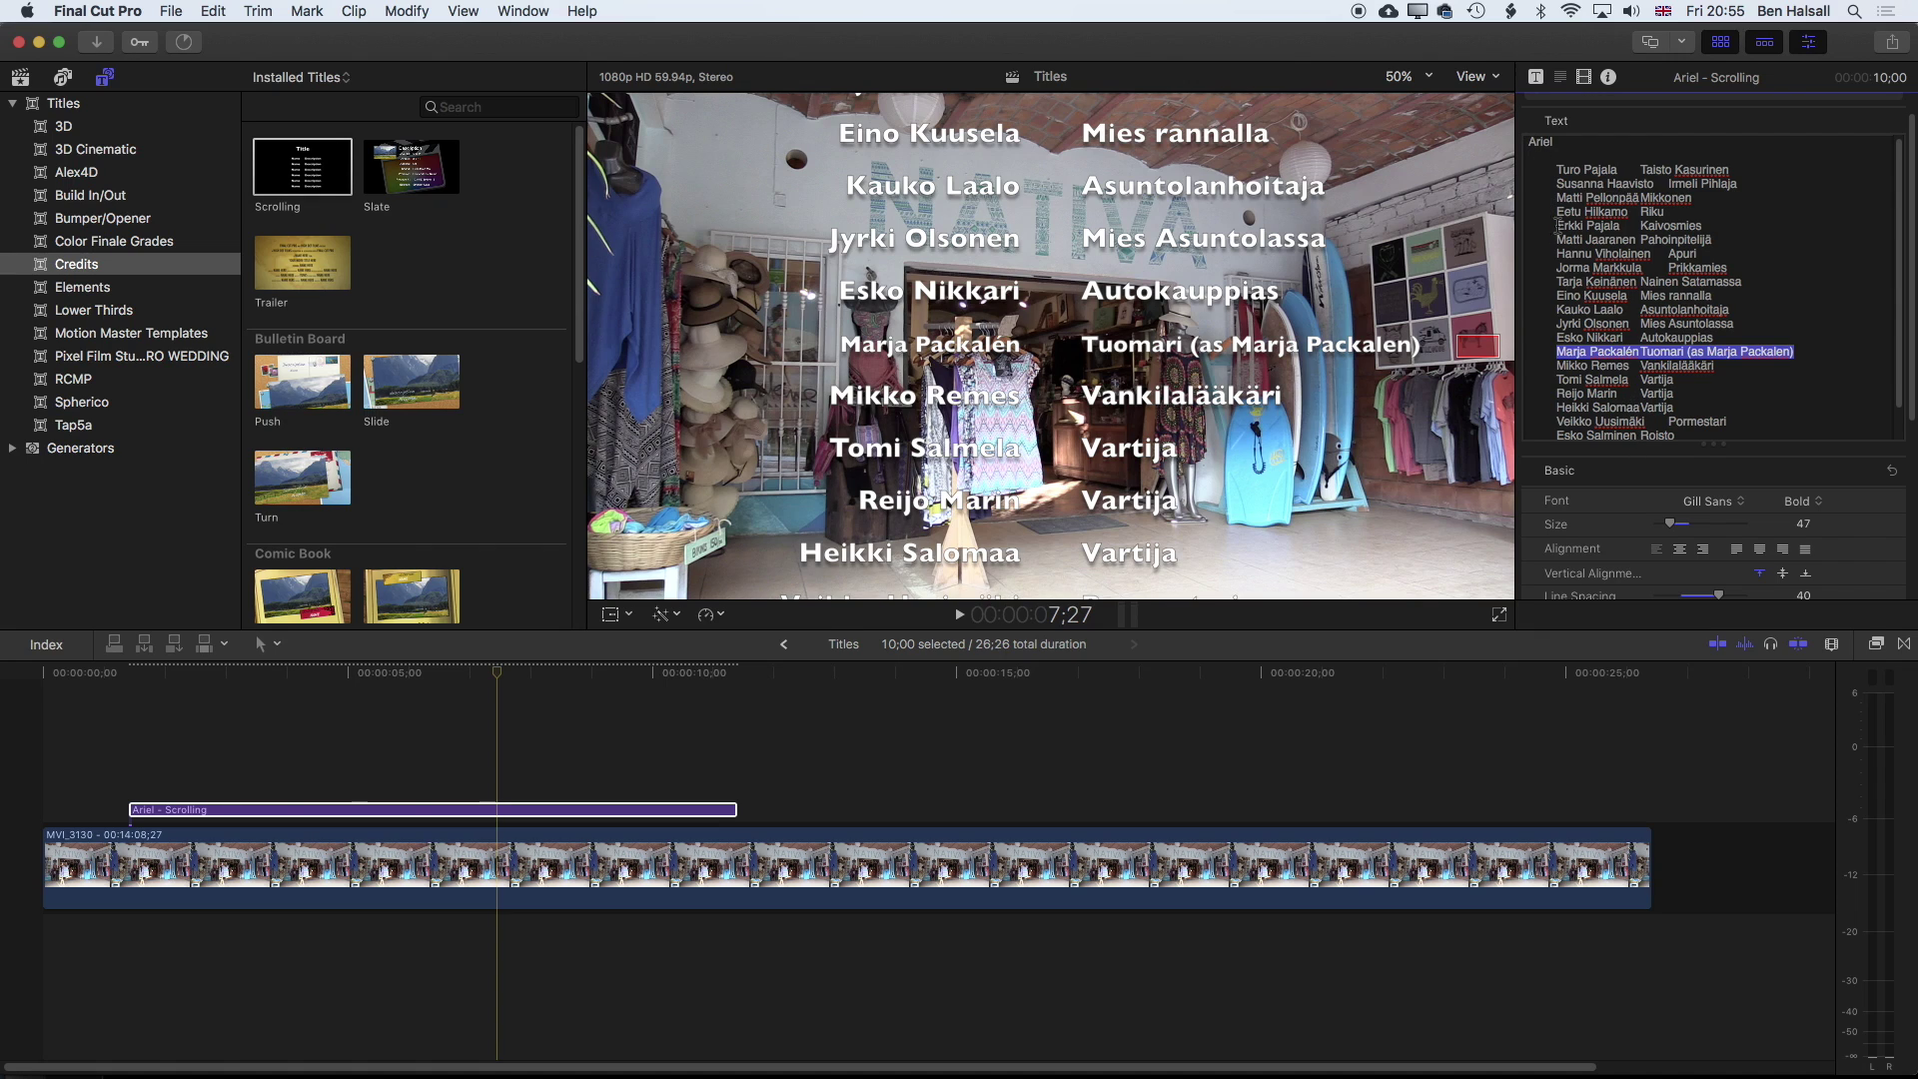
pyautogui.moveTo(1528, 165); pyautogui.dragTo(1791, 521)
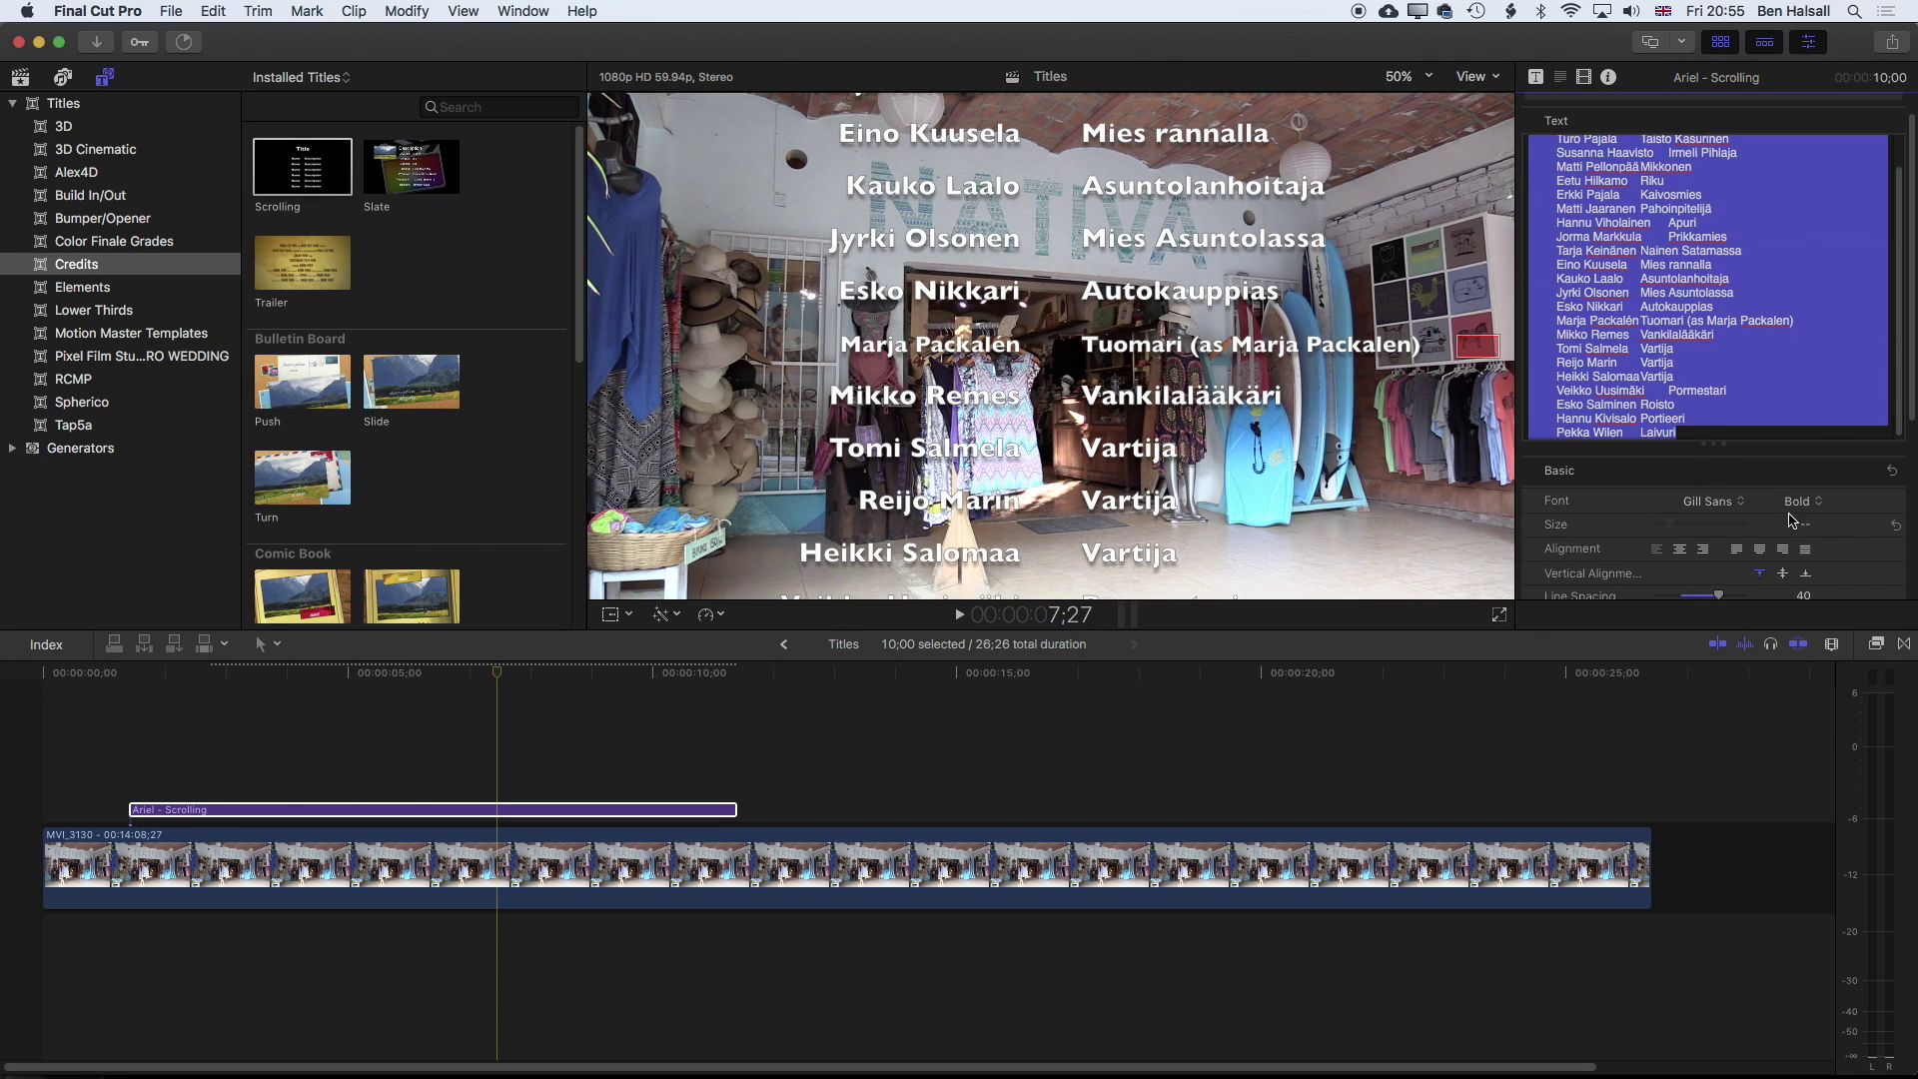
pyautogui.click(1805, 527)
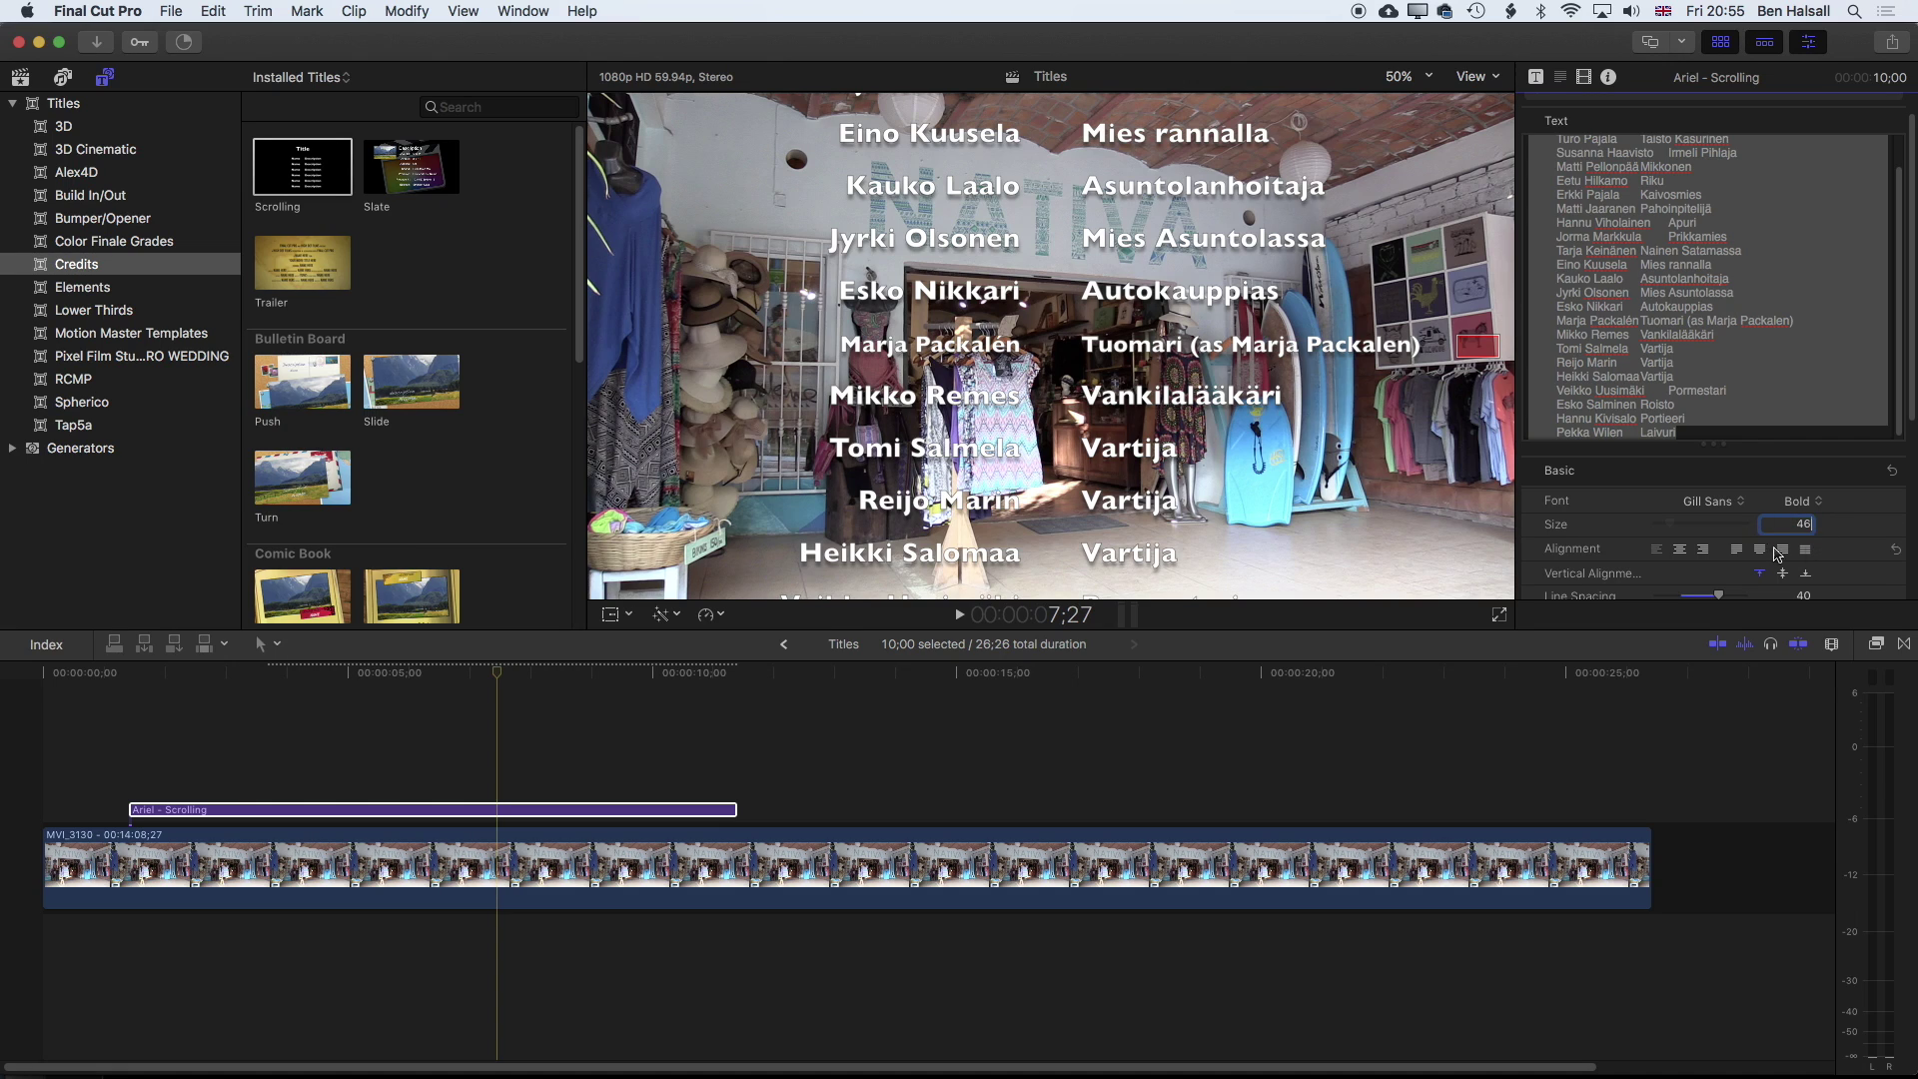
pyautogui.press('Tab')
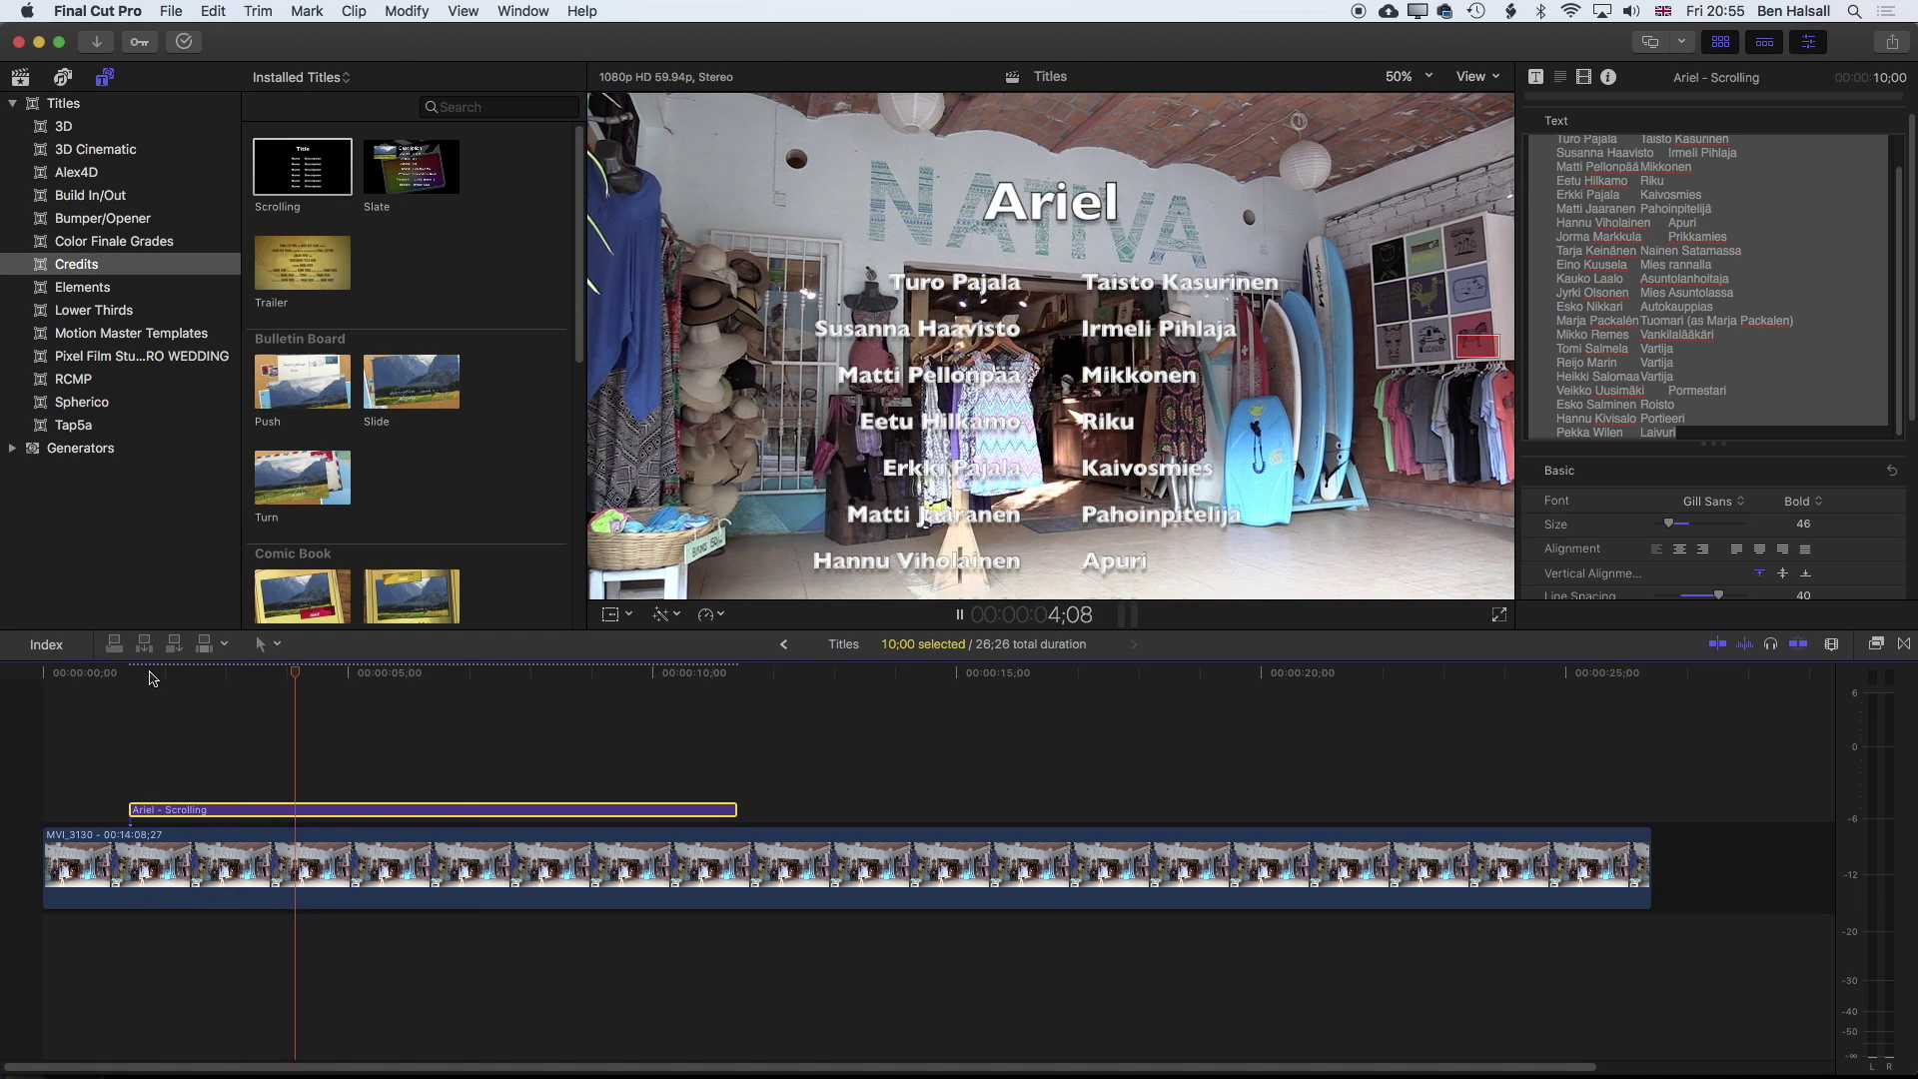
# Lengthen the credits title from 10;00 to 19;30, preview it, and select the title clip.
pyautogui.press('space')
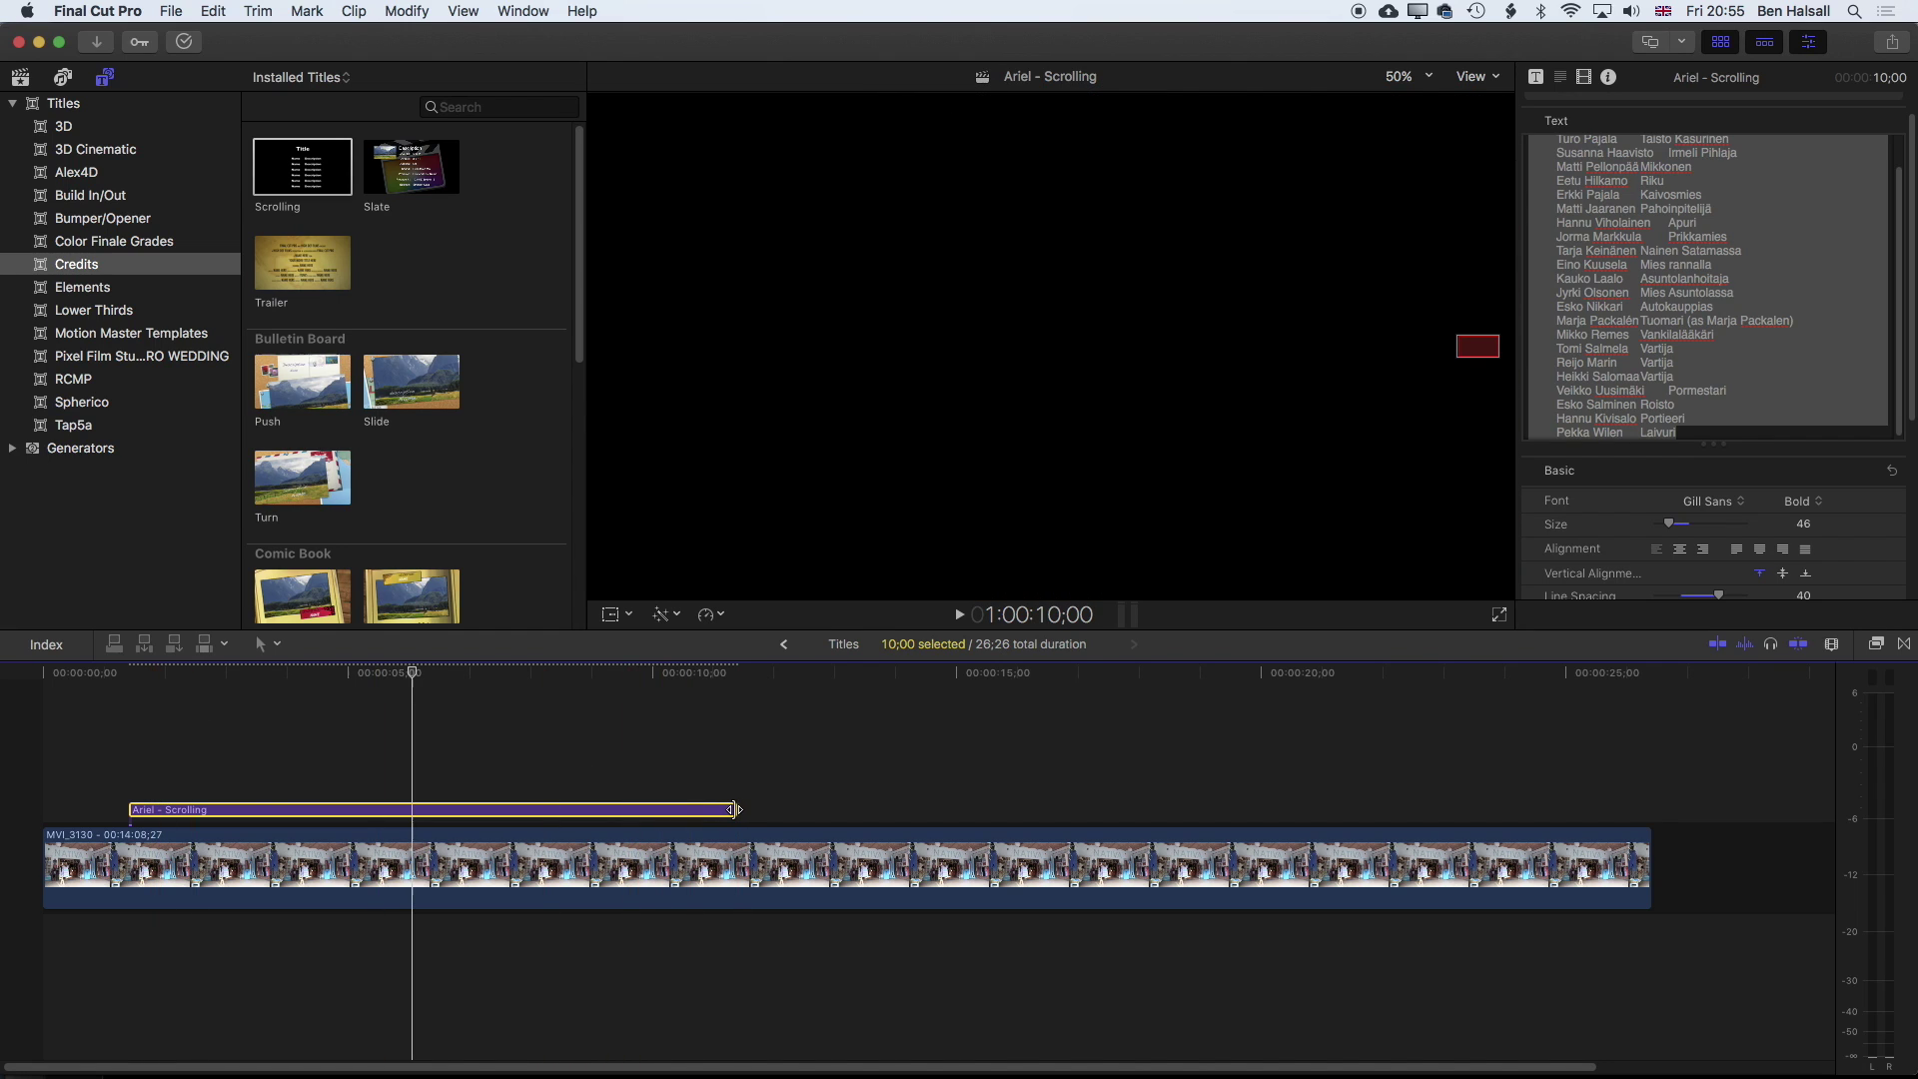
pyautogui.moveTo(734, 809); pyautogui.dragTo(1311, 790)
pyautogui.press('space')
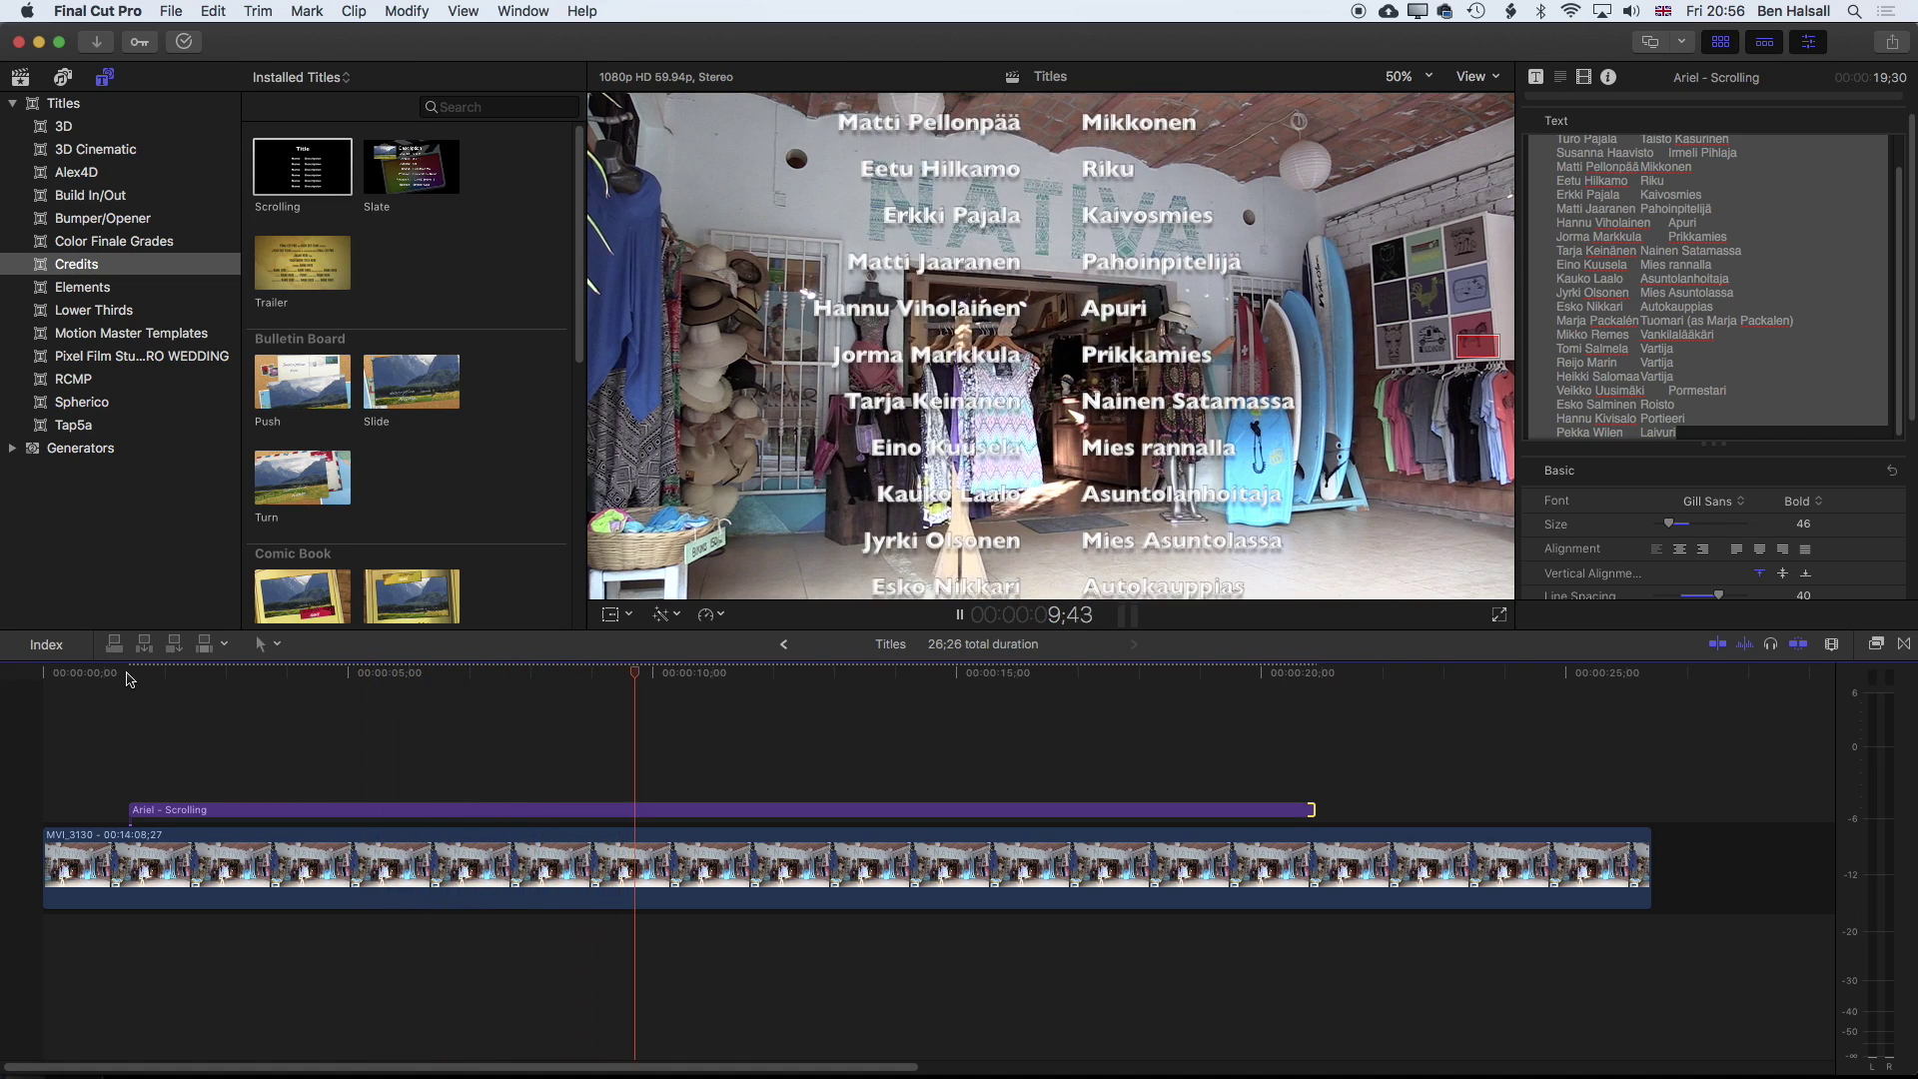
pyautogui.press('space')
pyautogui.hscroll(1, 171, 796)
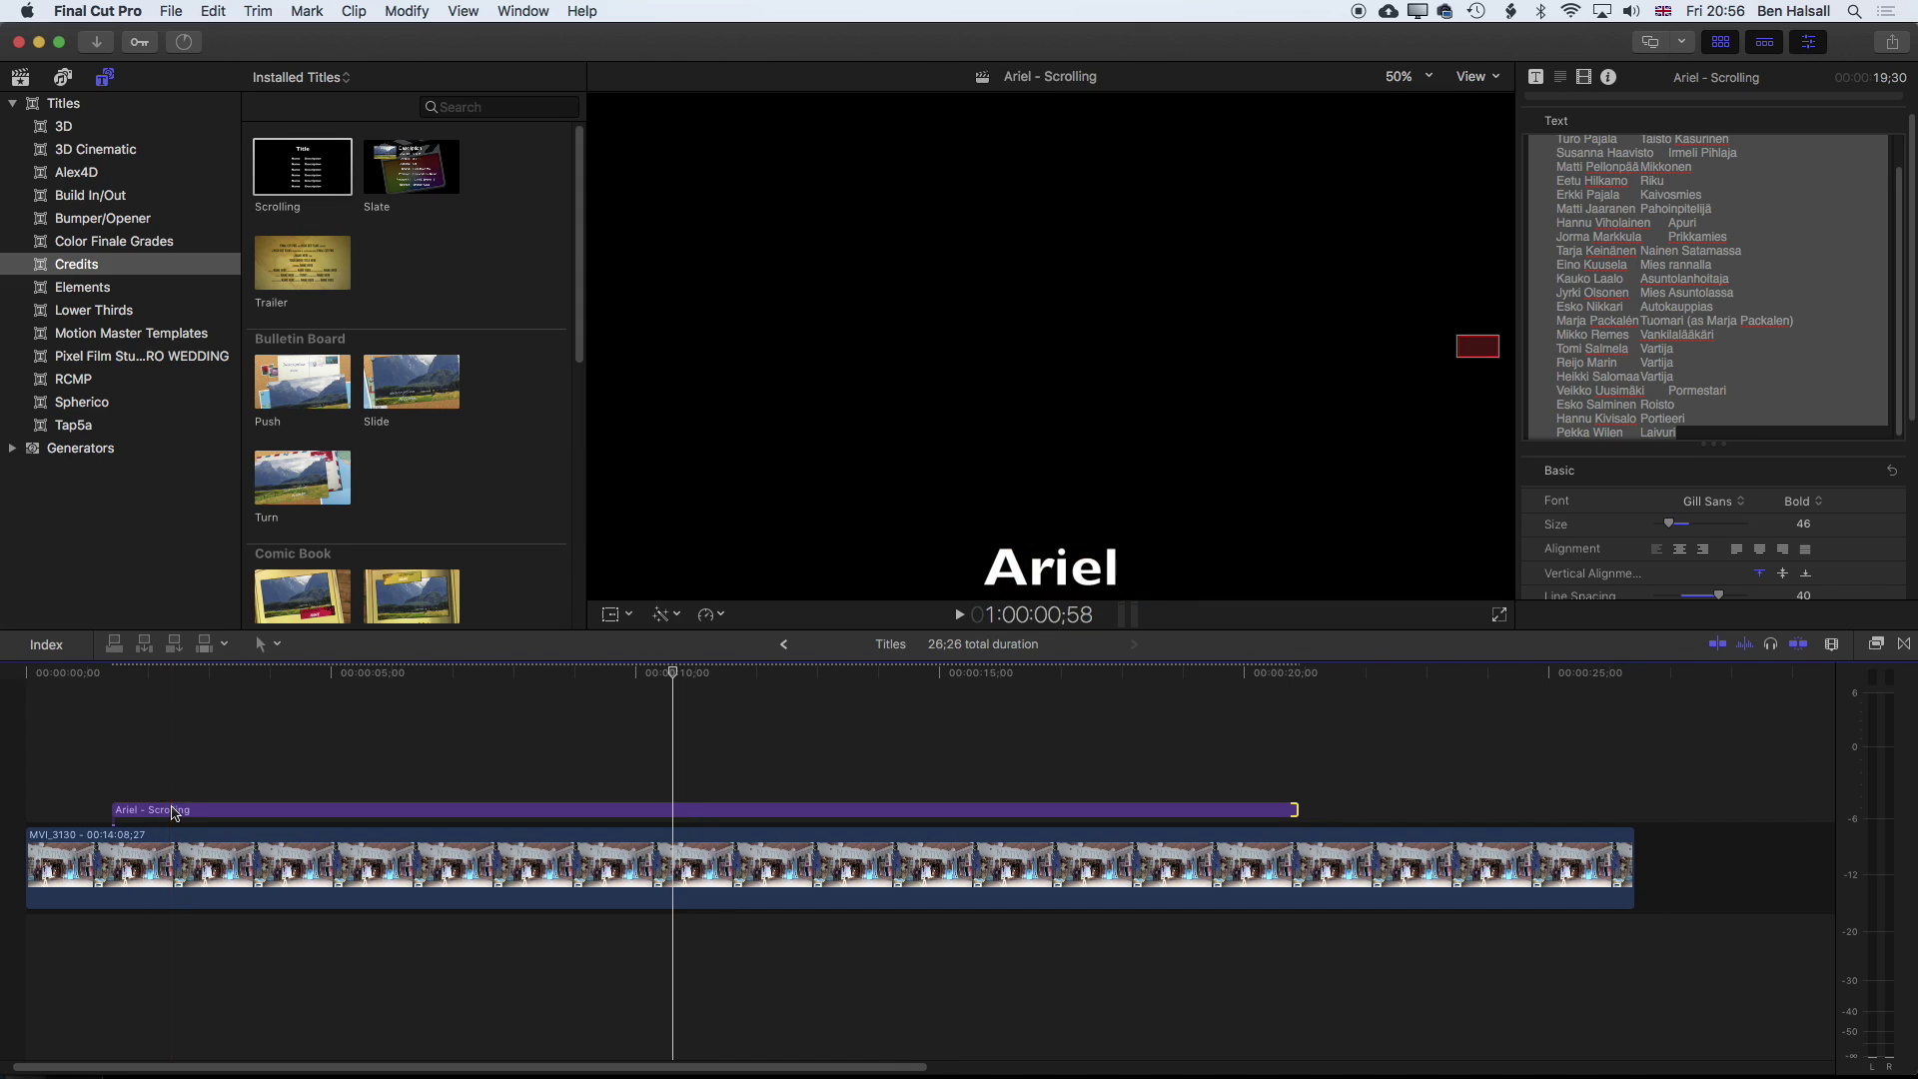
pyautogui.click(172, 811)
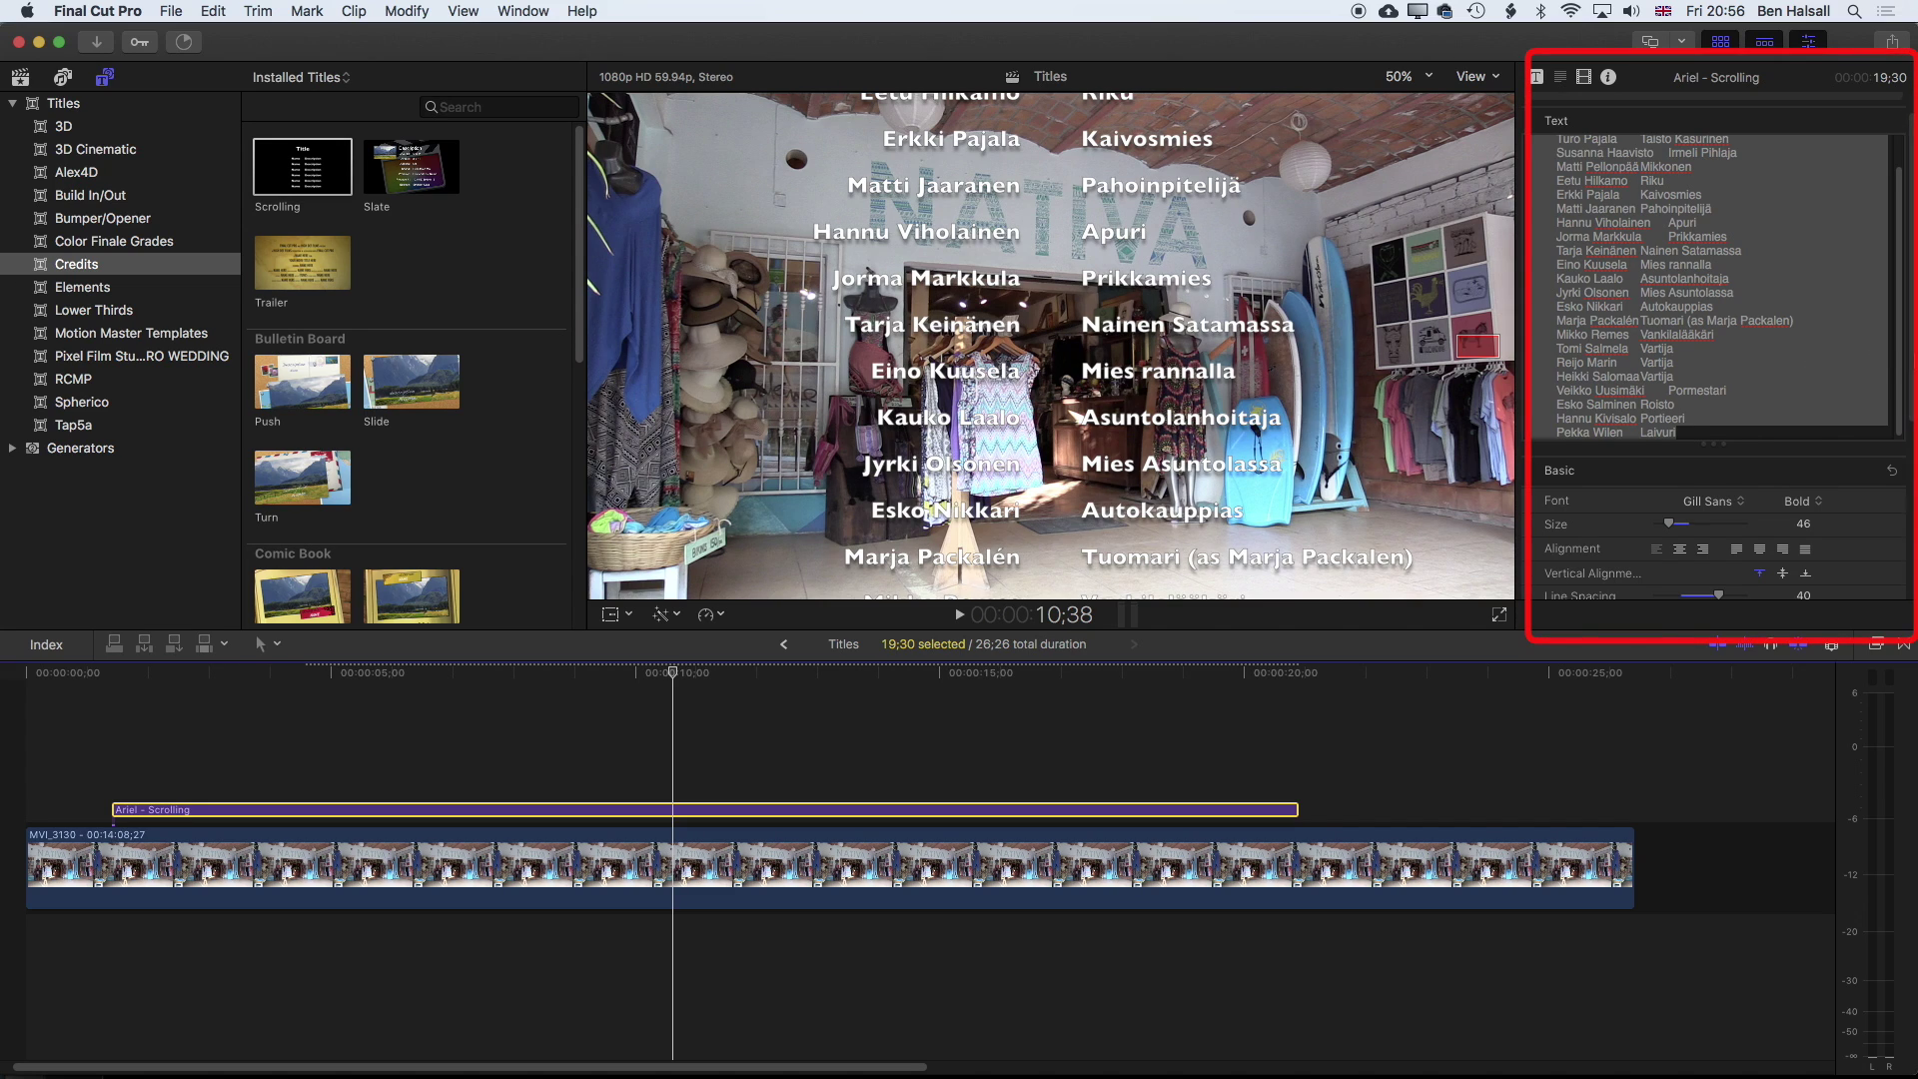
# Set credit tracking to 0% and line spacing to 47, leaving All Caps off.
pyautogui.scroll(-3, 1906, 431)
pyautogui.scroll(-3, 1906, 432)
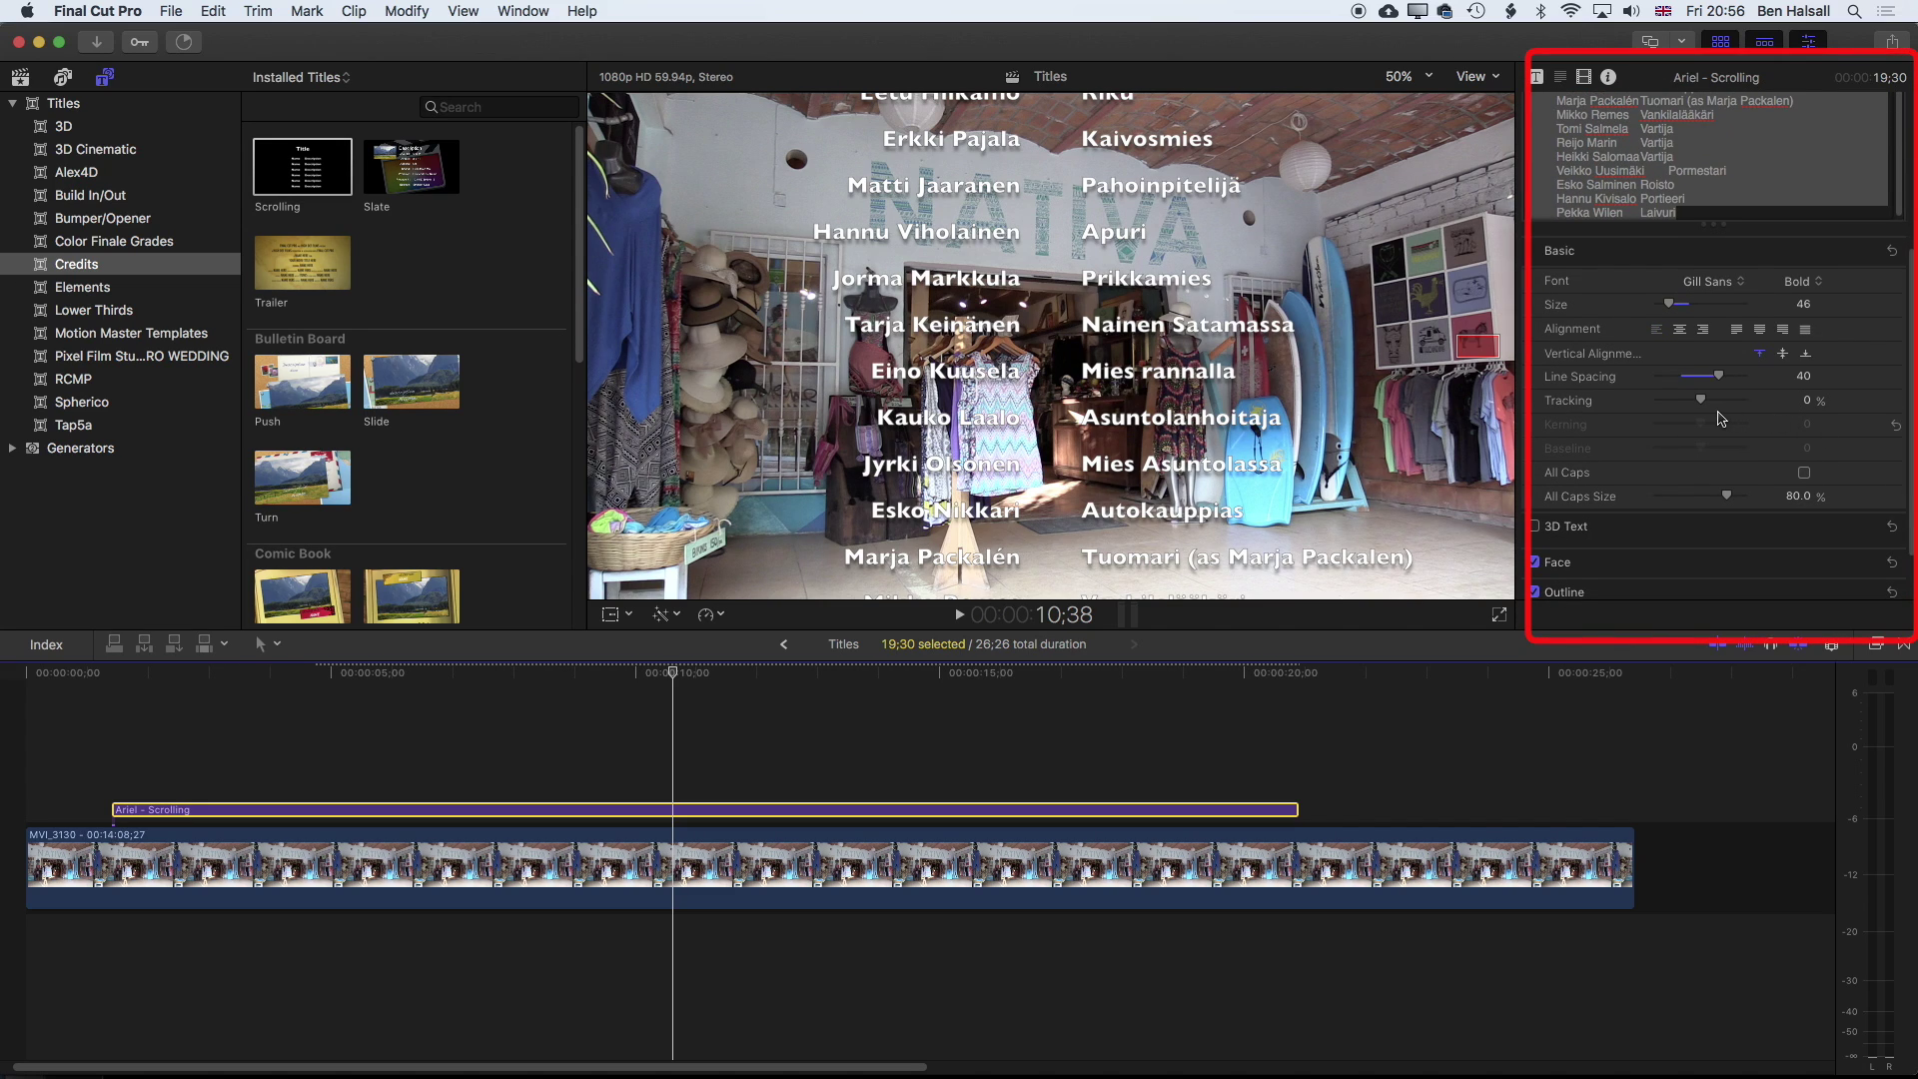
pyautogui.moveTo(1701, 403); pyautogui.dragTo(1702, 406)
pyautogui.click(1795, 400)
pyautogui.write('0')
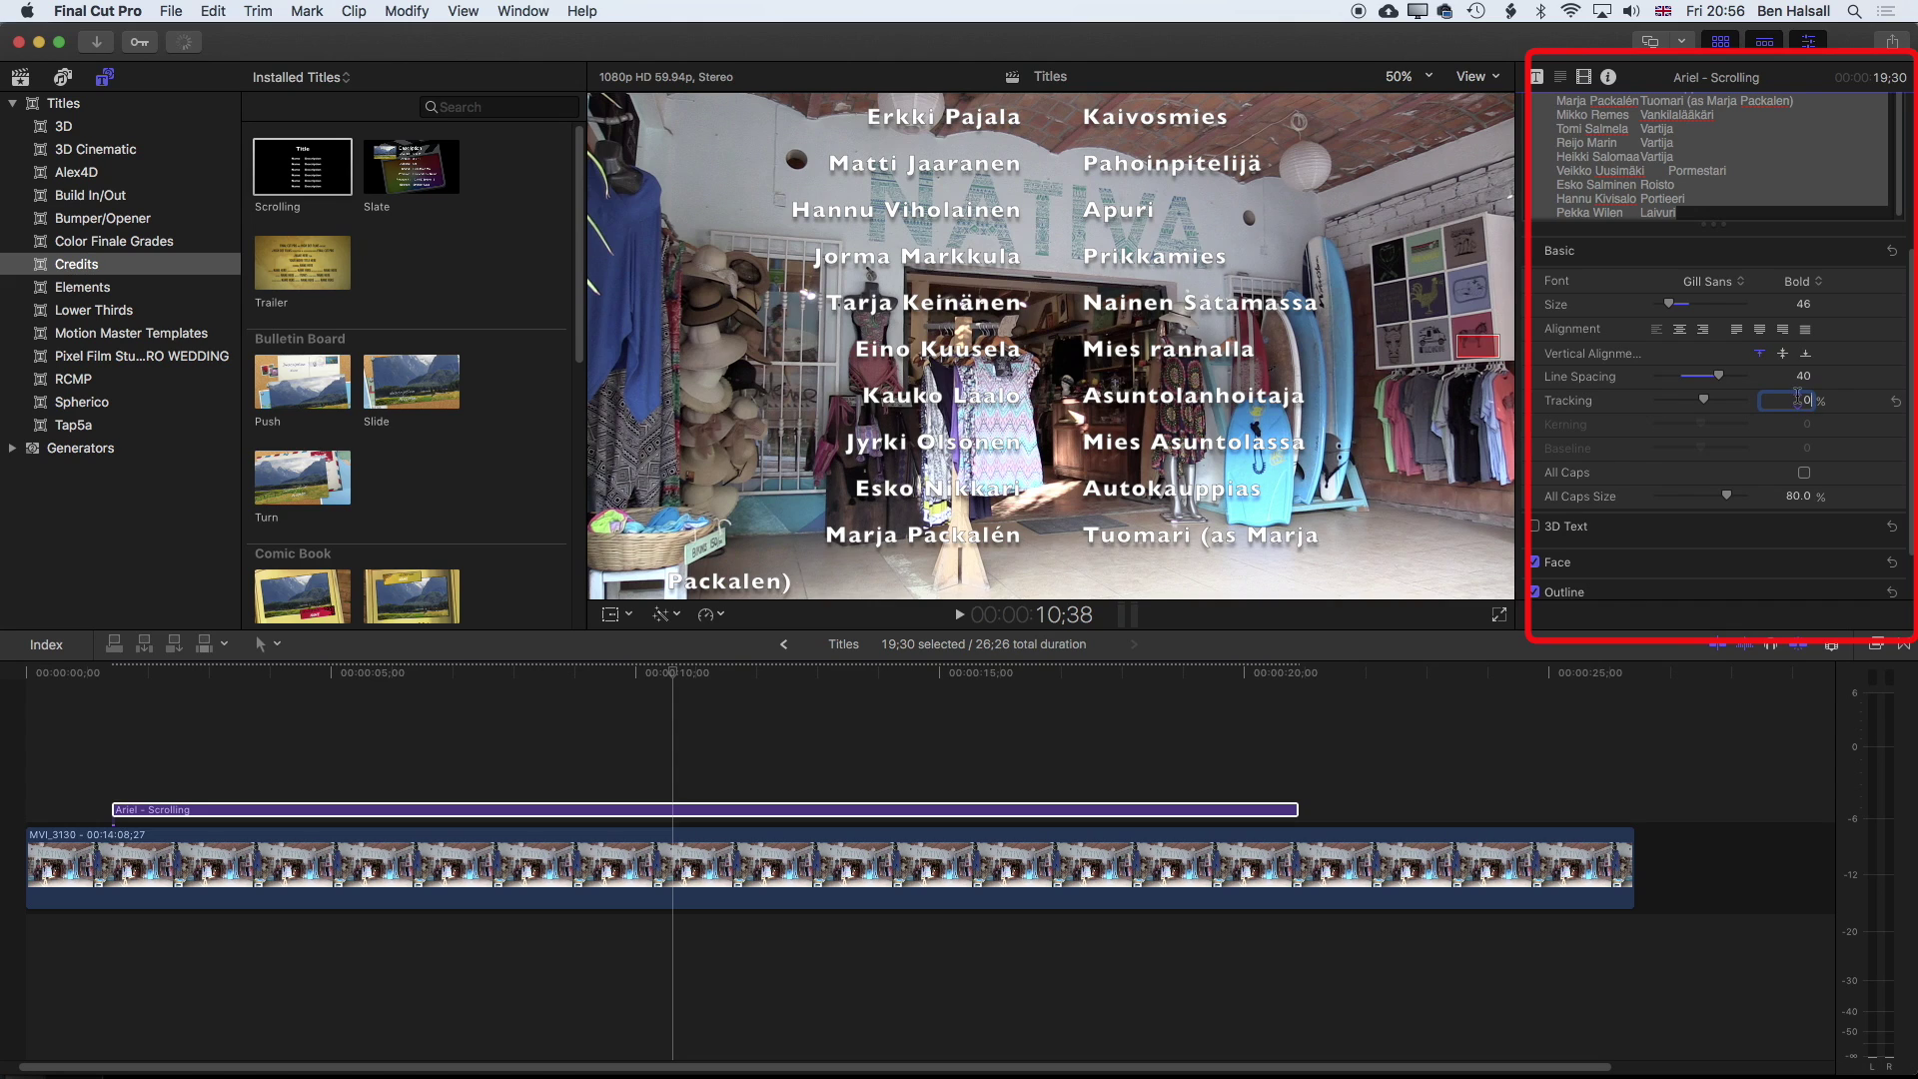
pyautogui.press('Tab')
pyautogui.moveTo(1717, 379); pyautogui.dragTo(1722, 381)
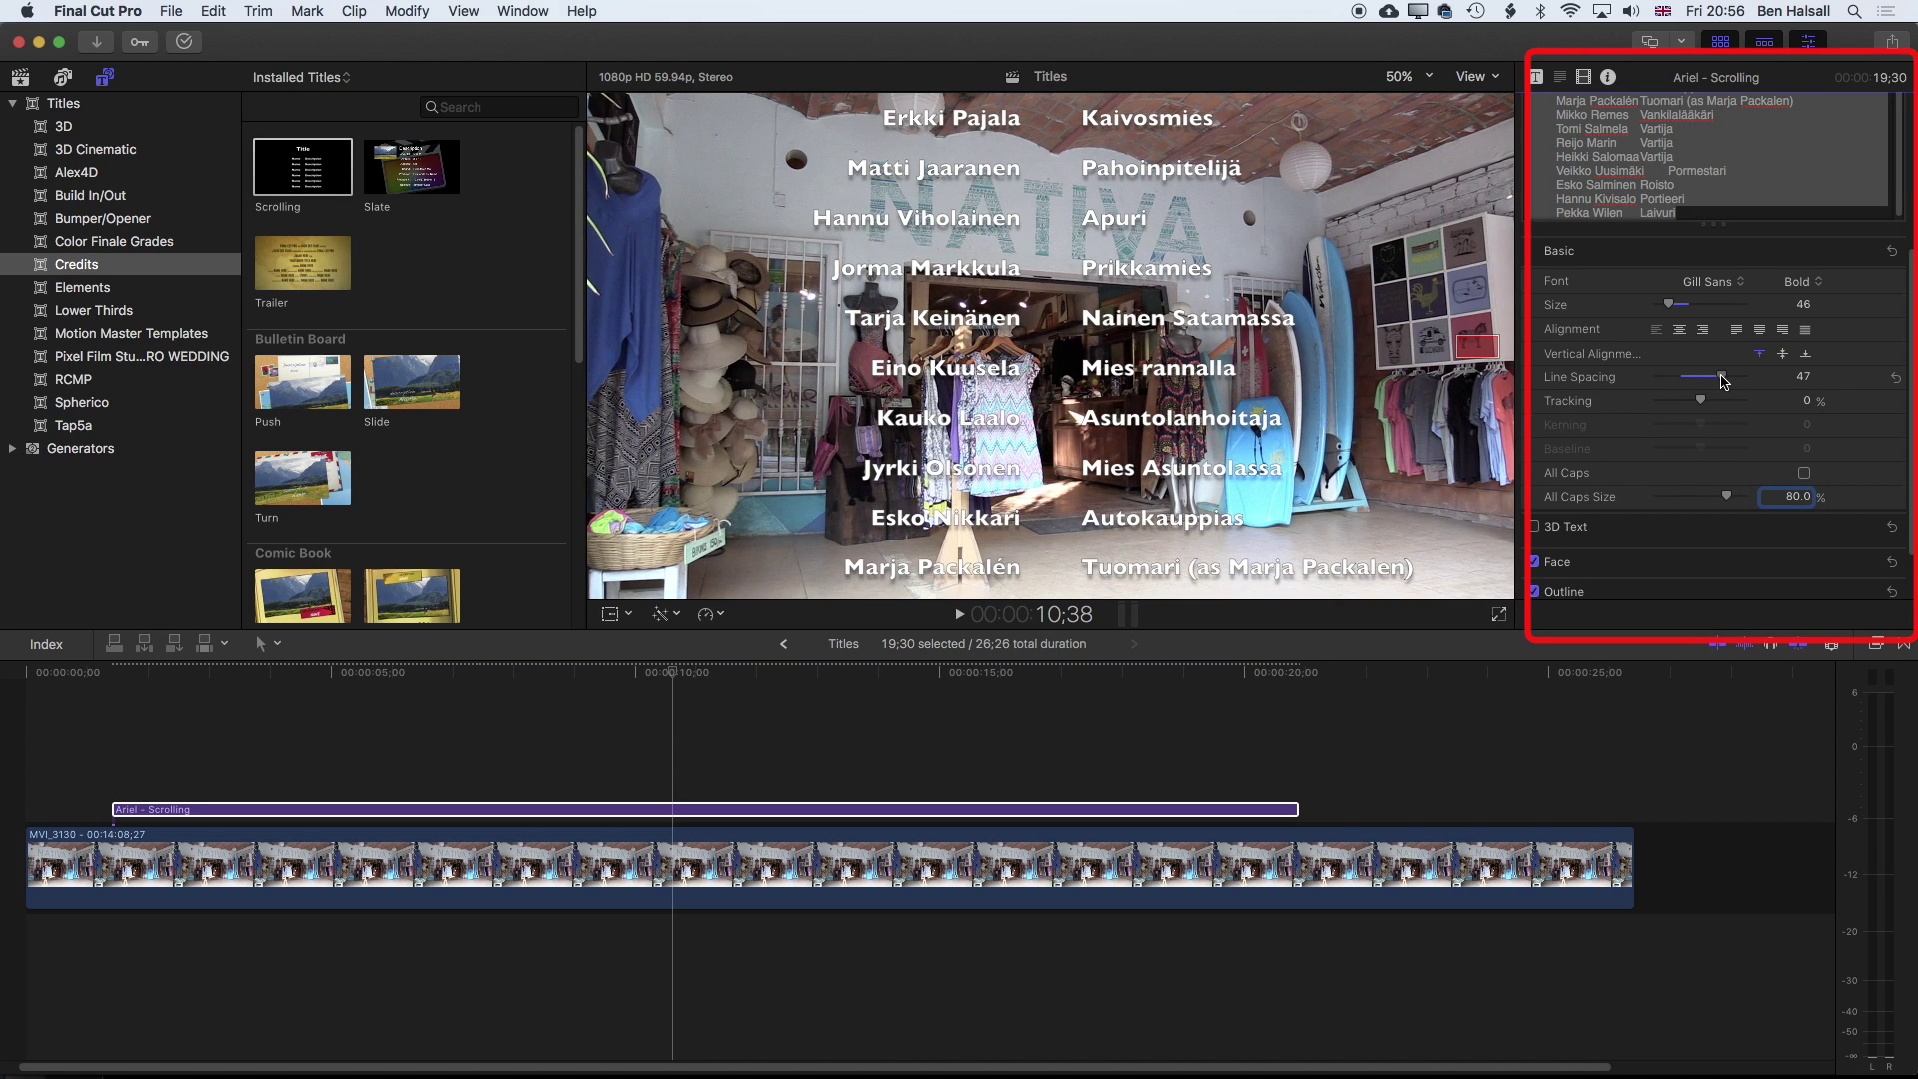
pyautogui.click(1805, 473)
pyautogui.click(1805, 473)
# Select the MVI_3130 shop clip, move to a frame with credits, and open the enhancements menu.
pyautogui.click(669, 854)
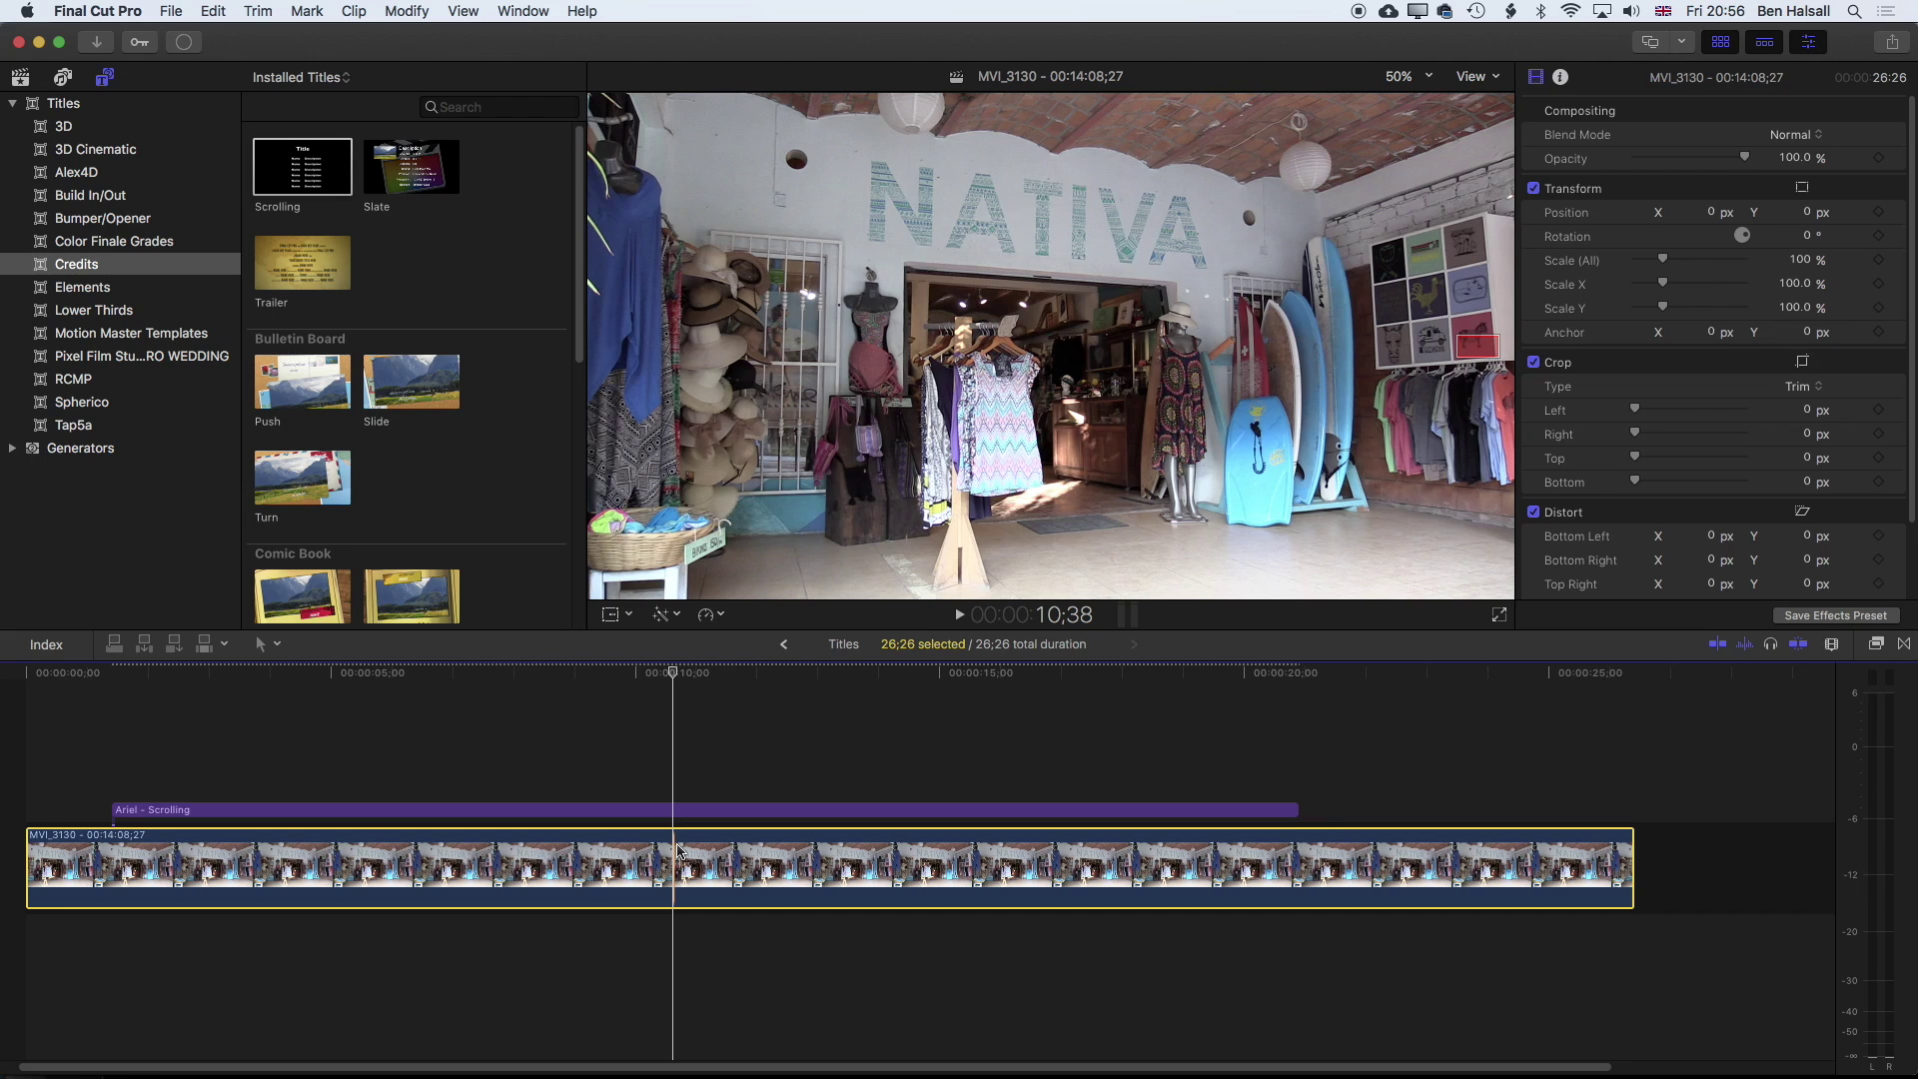
pyautogui.click(677, 680)
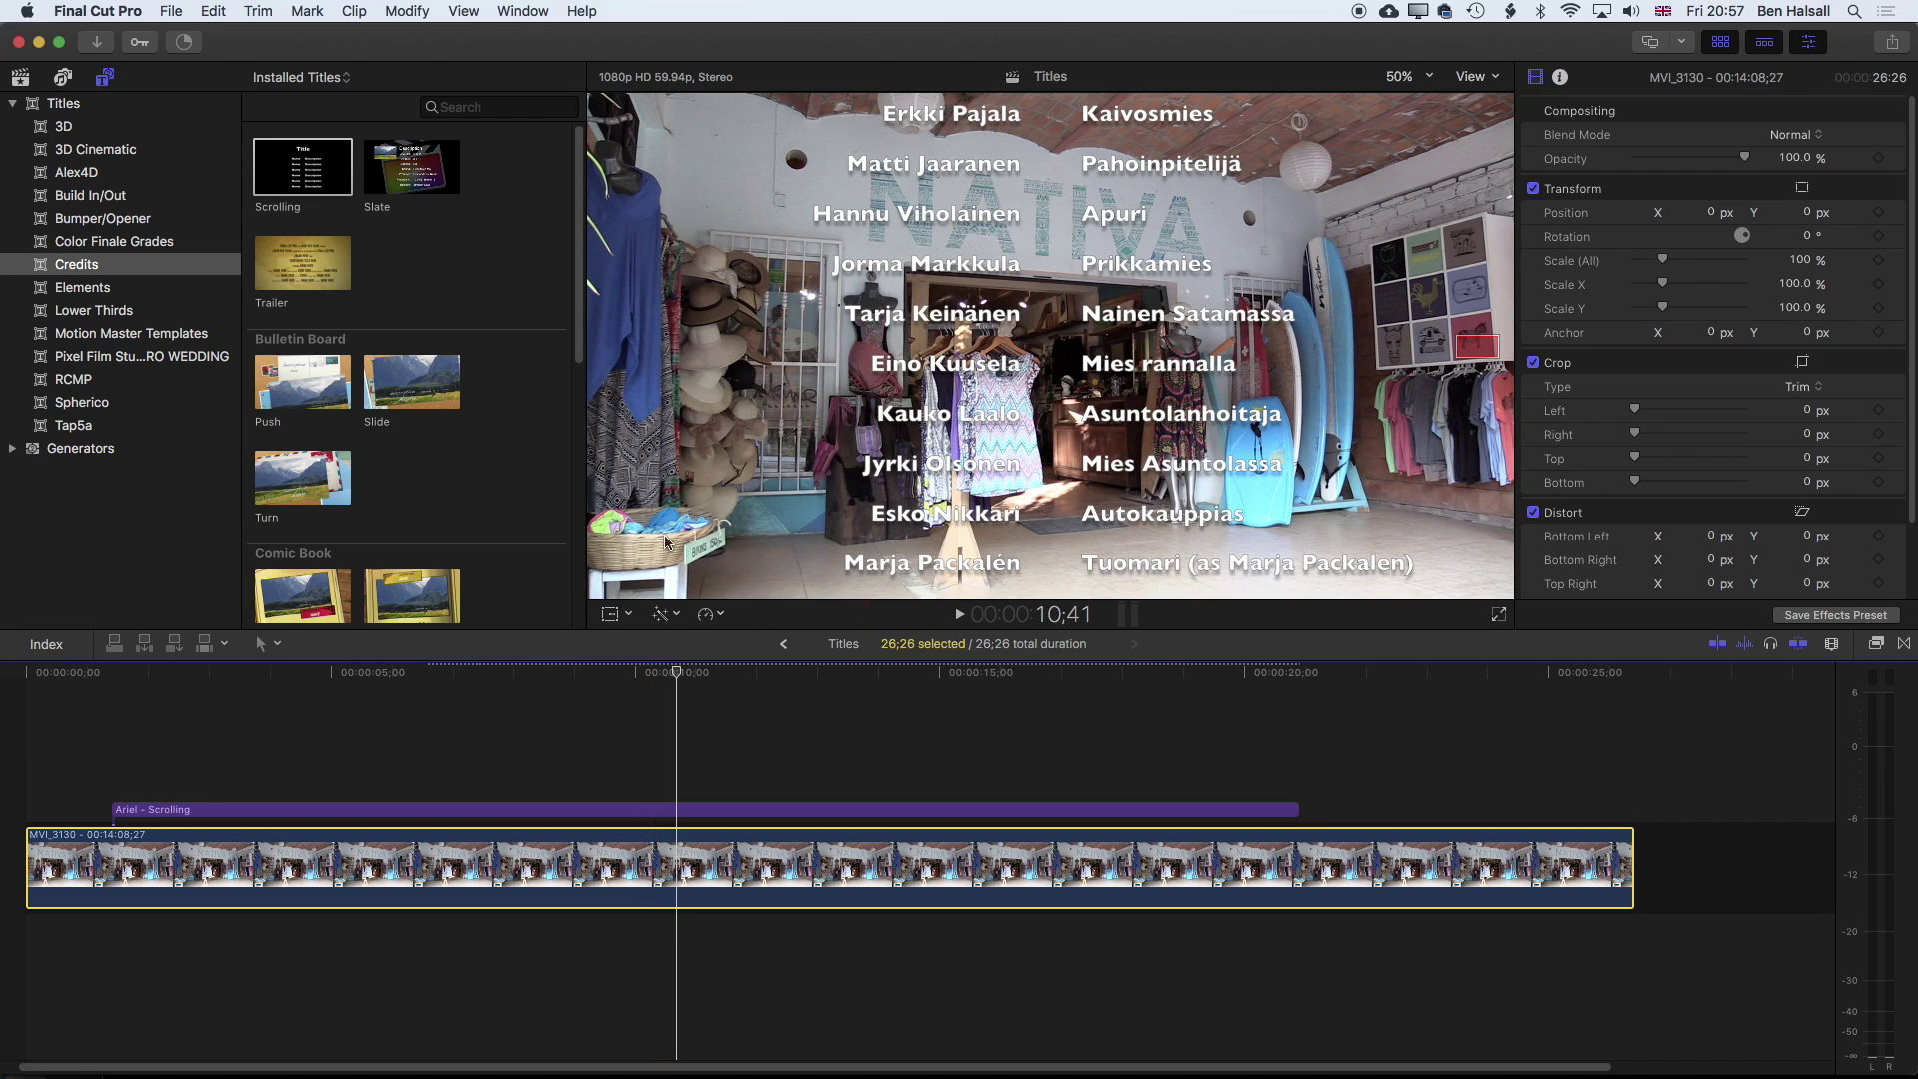
pyautogui.click(678, 617)
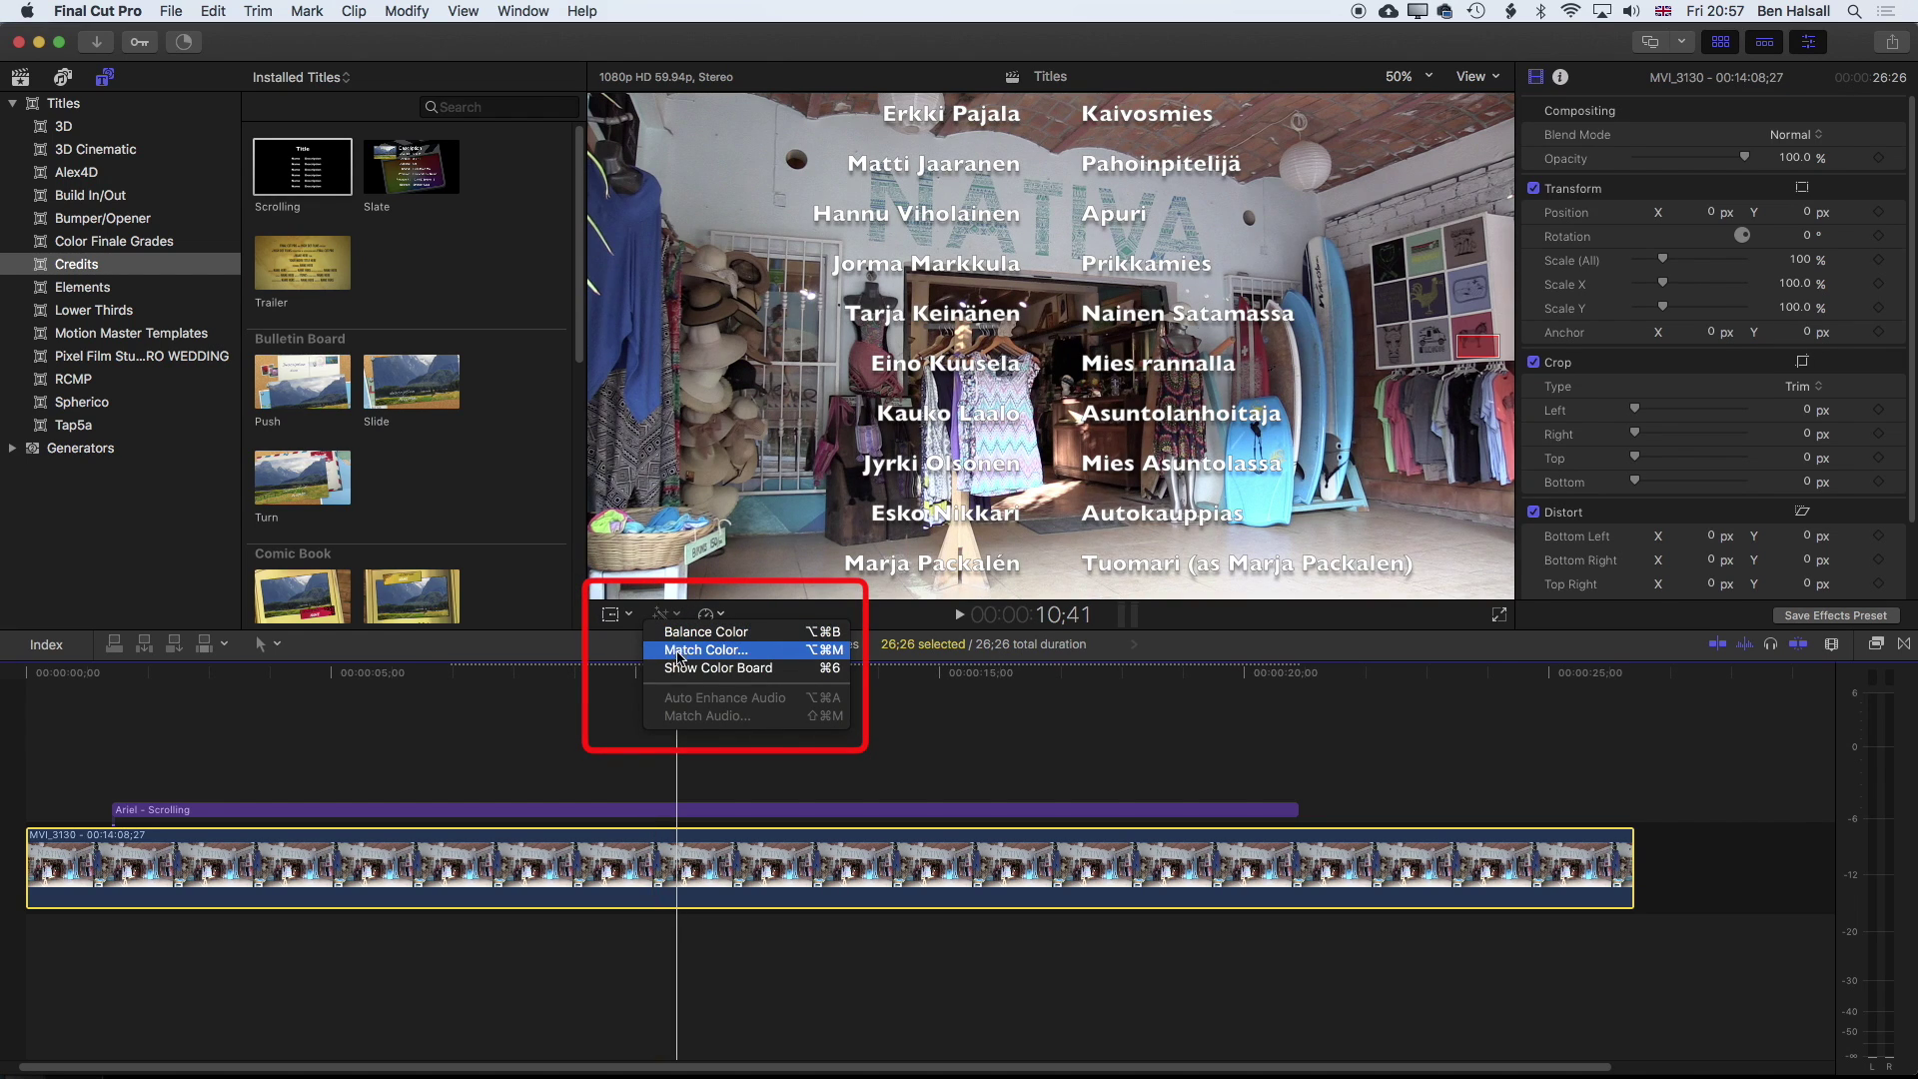
# Darken the shop clip's exposure (shadows 11%, midtones -19%, highlights -39%) and rewind before the credits.
pyautogui.click(810, 669)
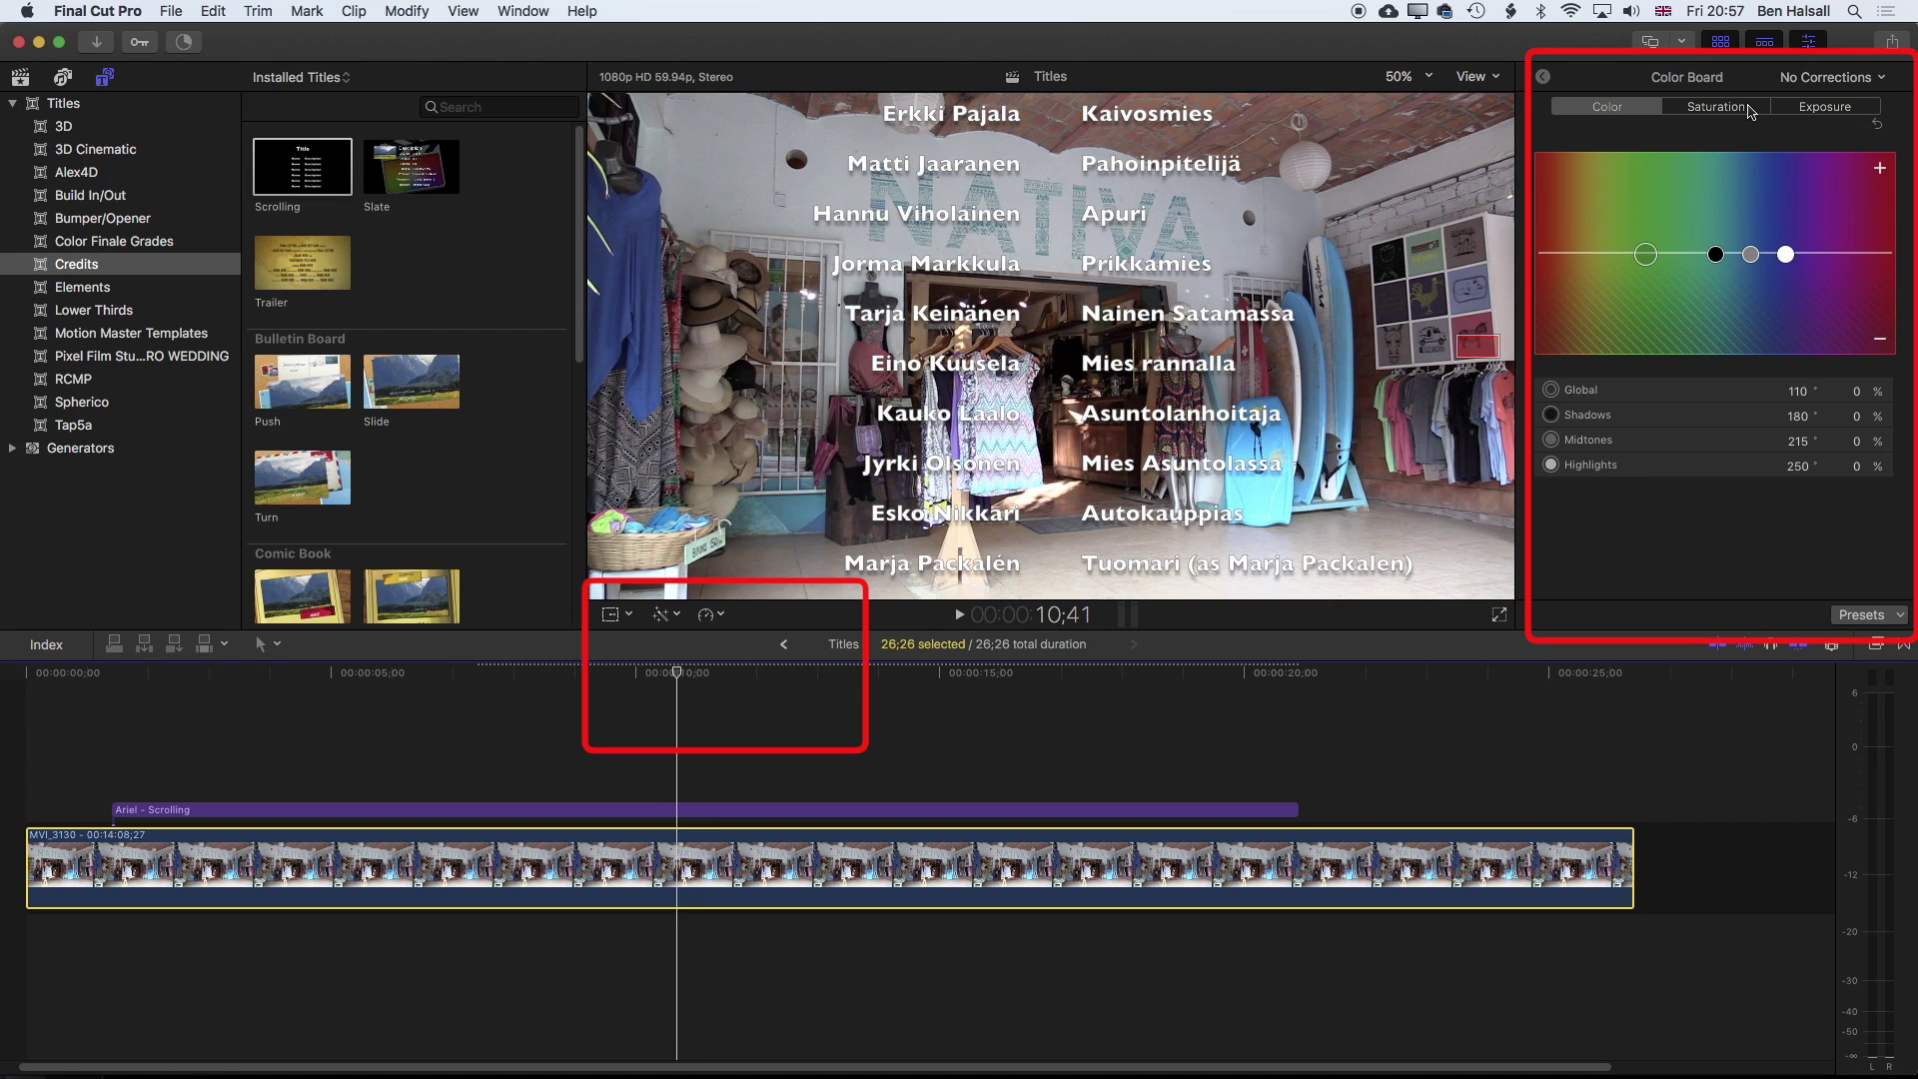
pyautogui.click(1823, 110)
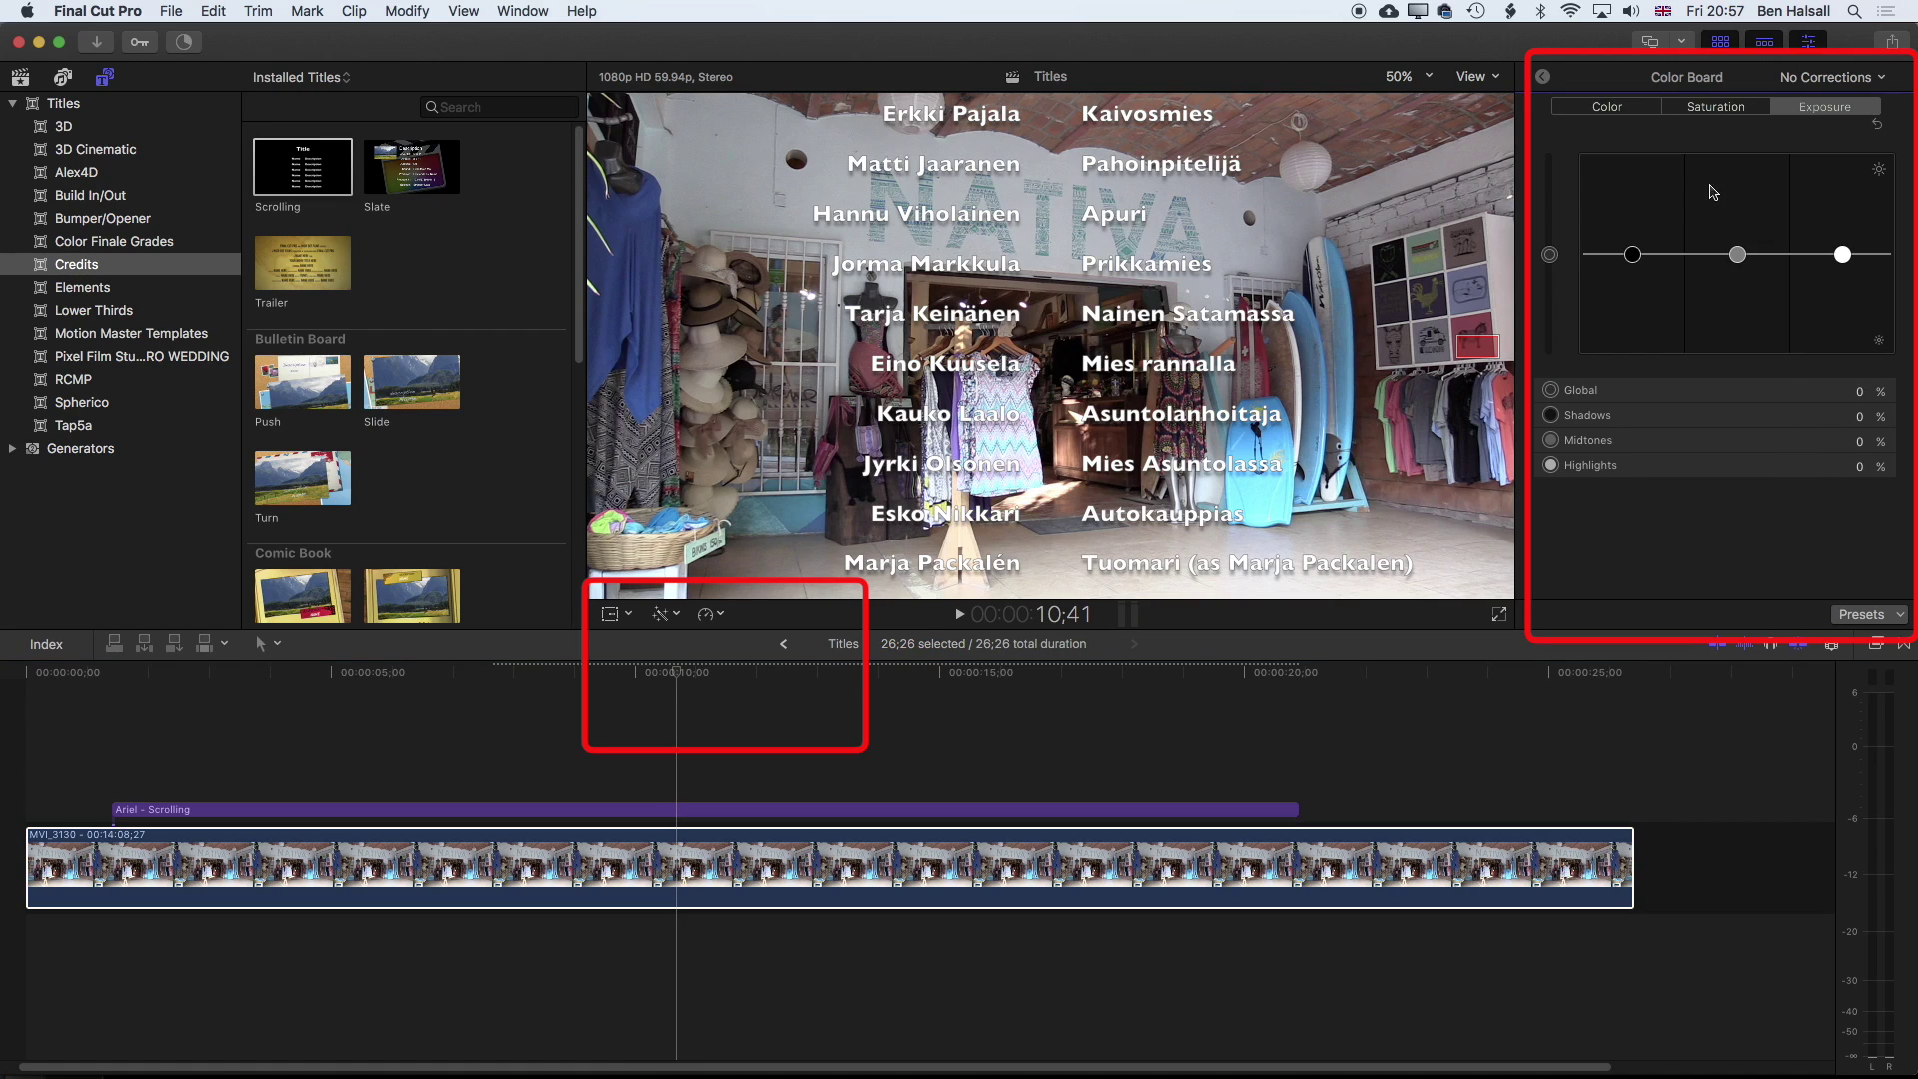
pyautogui.click(1633, 255)
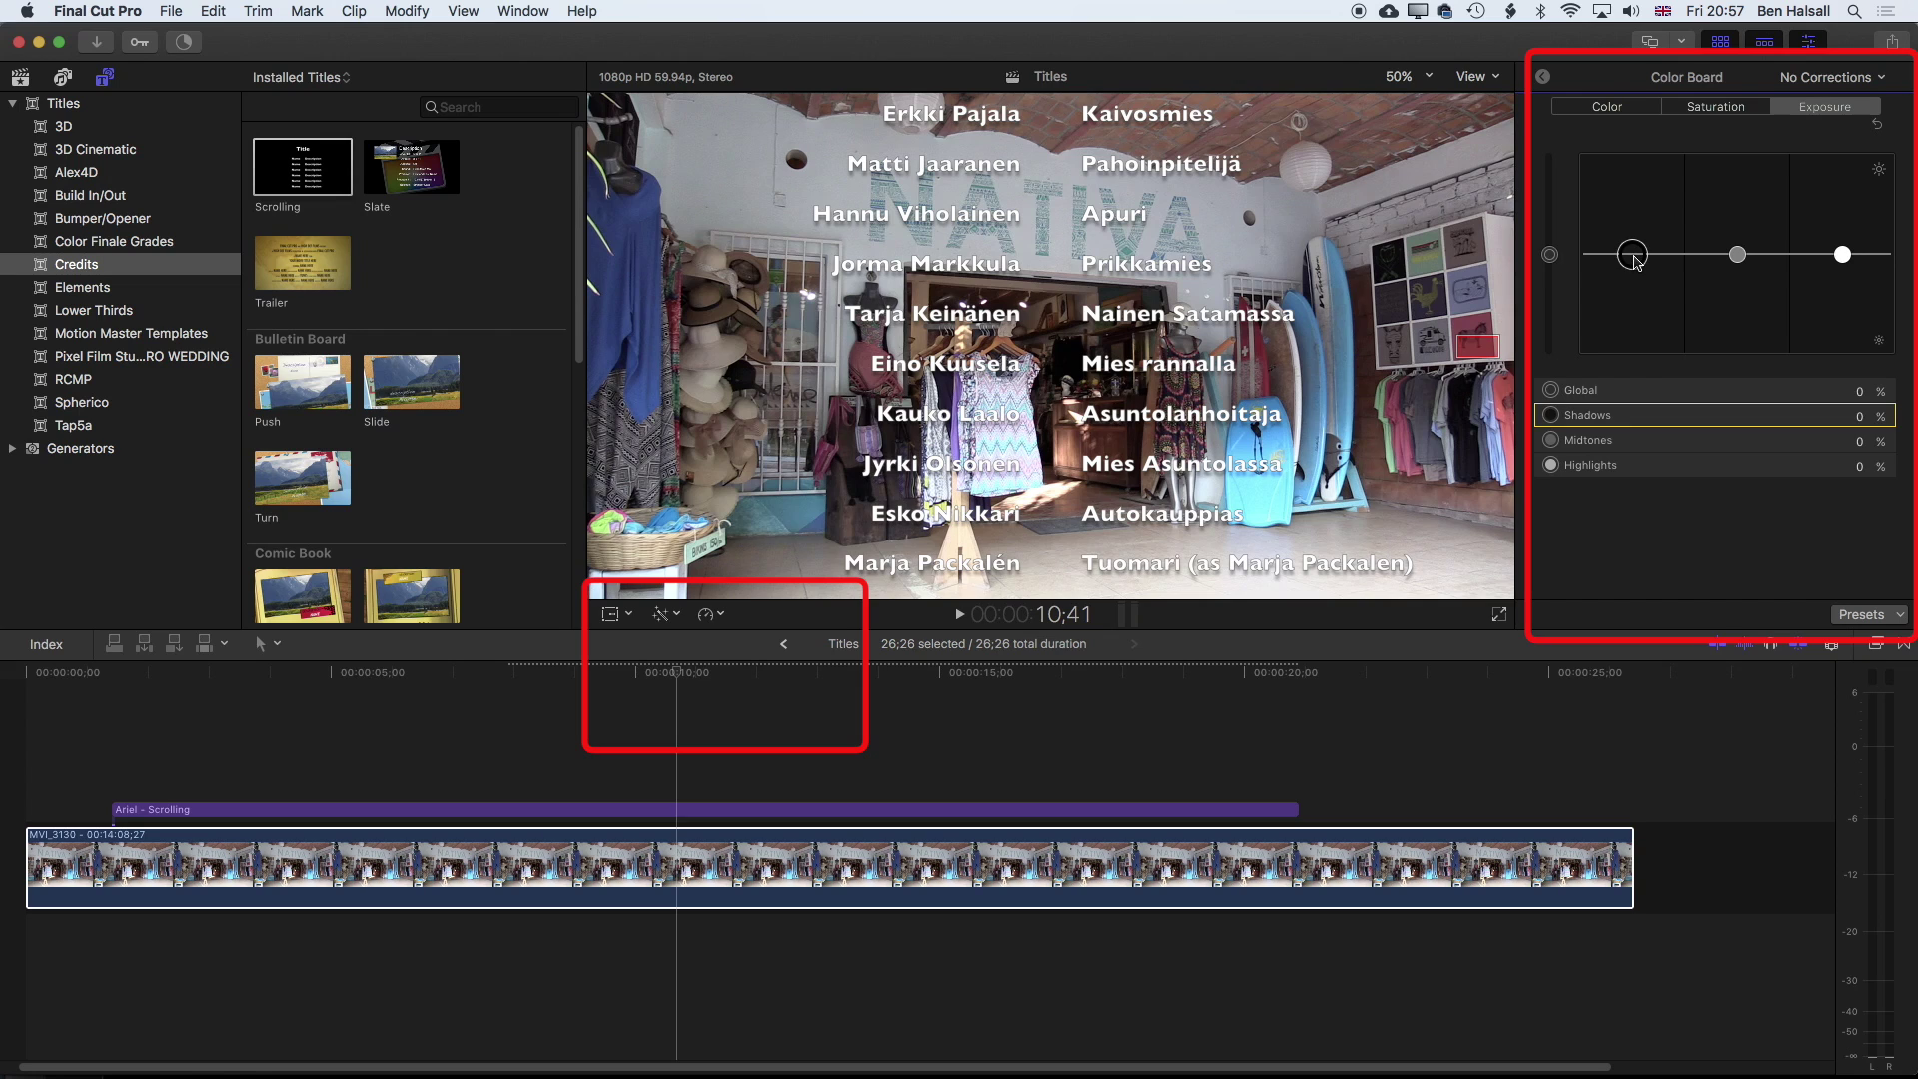
pyautogui.moveTo(1633, 256); pyautogui.dragTo(1838, 291)
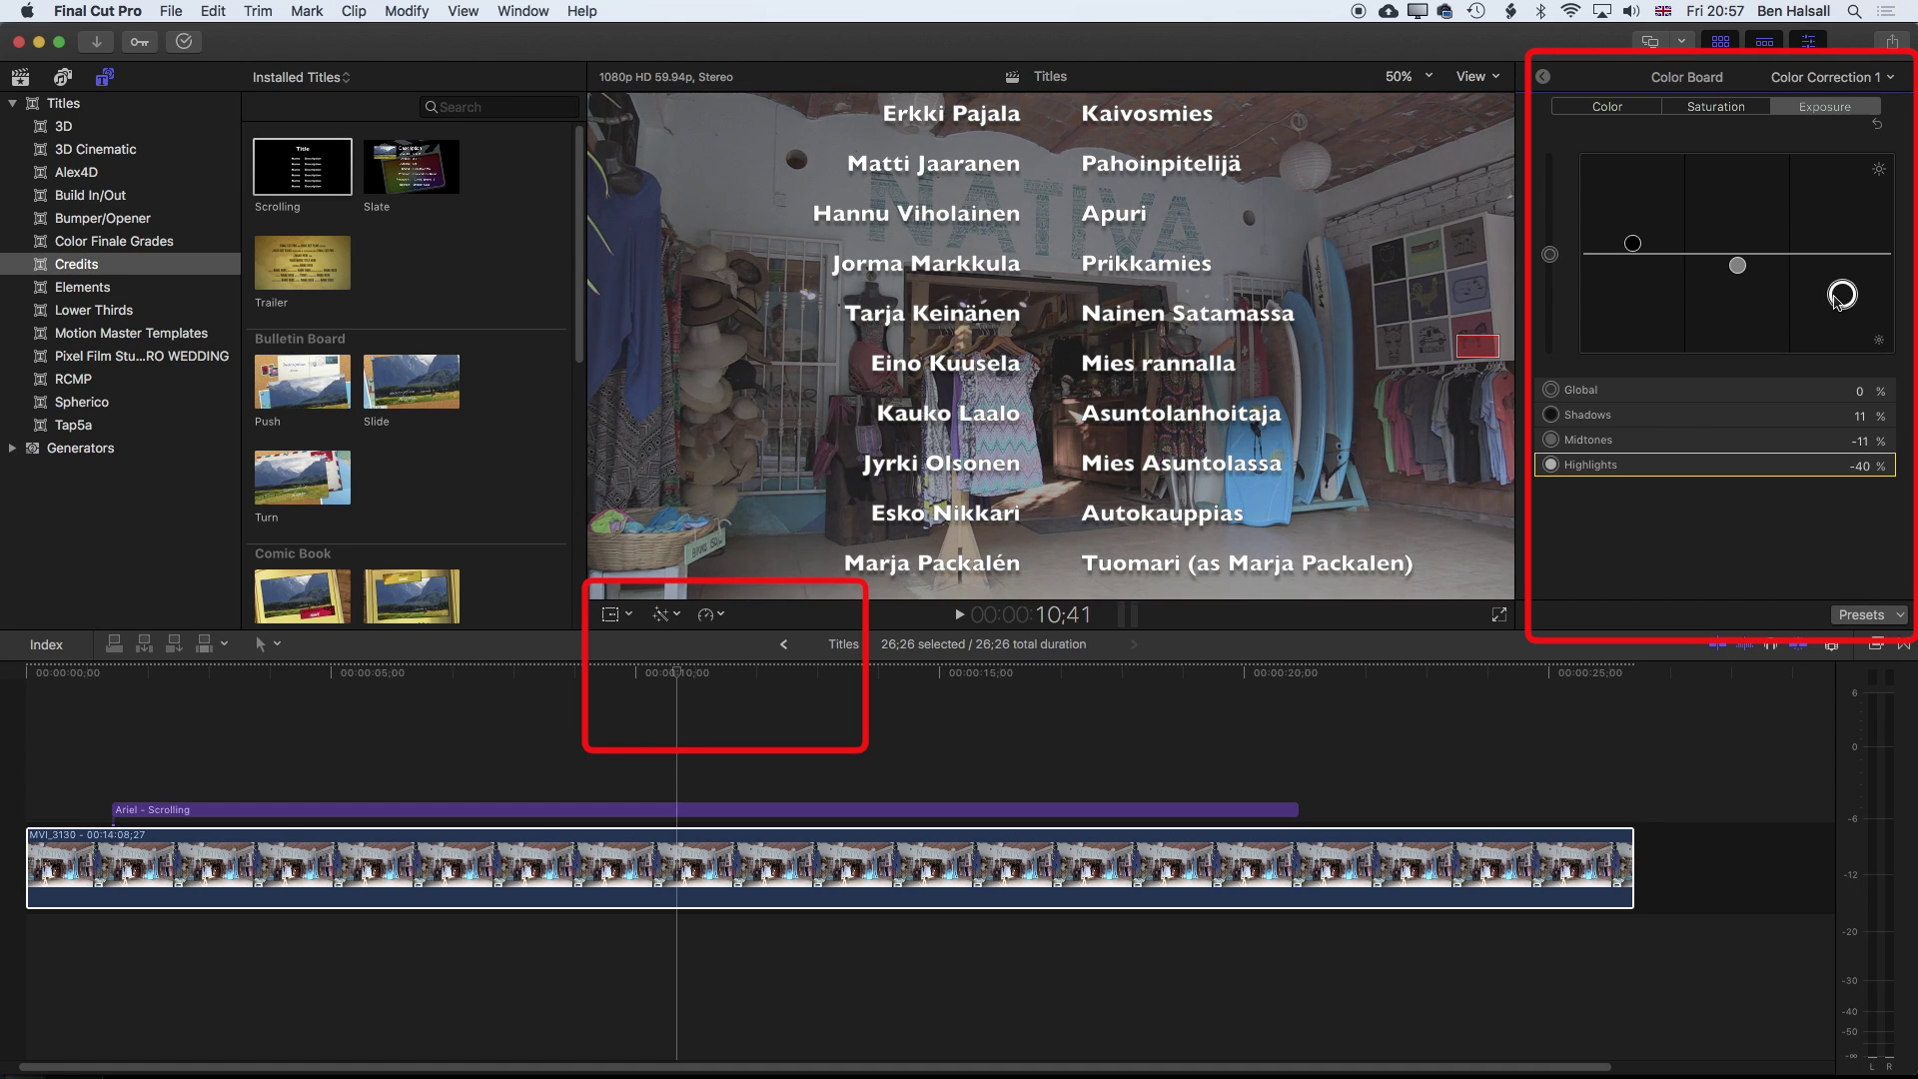
pyautogui.moveTo(1836, 299); pyautogui.dragTo(1738, 276)
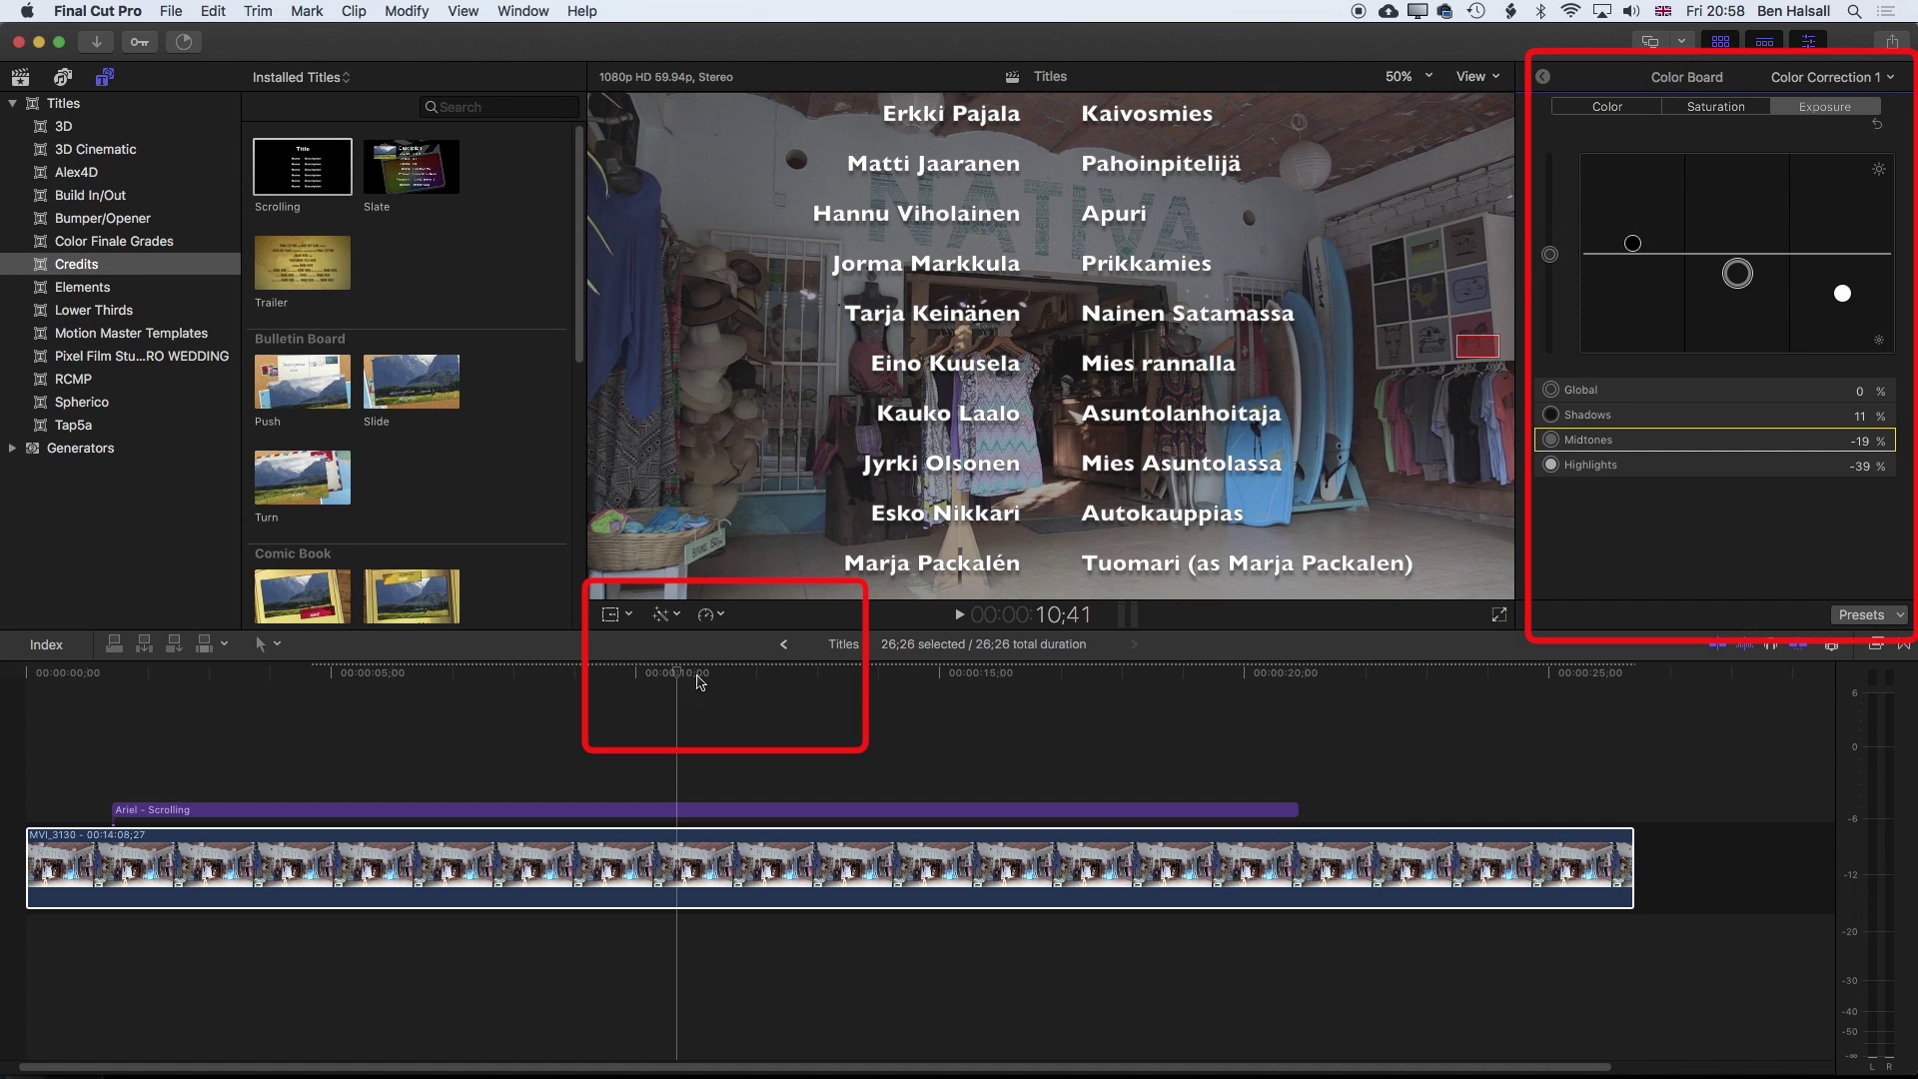
pyautogui.click(665, 673)
pyautogui.moveTo(664, 673); pyautogui.dragTo(111, 673)
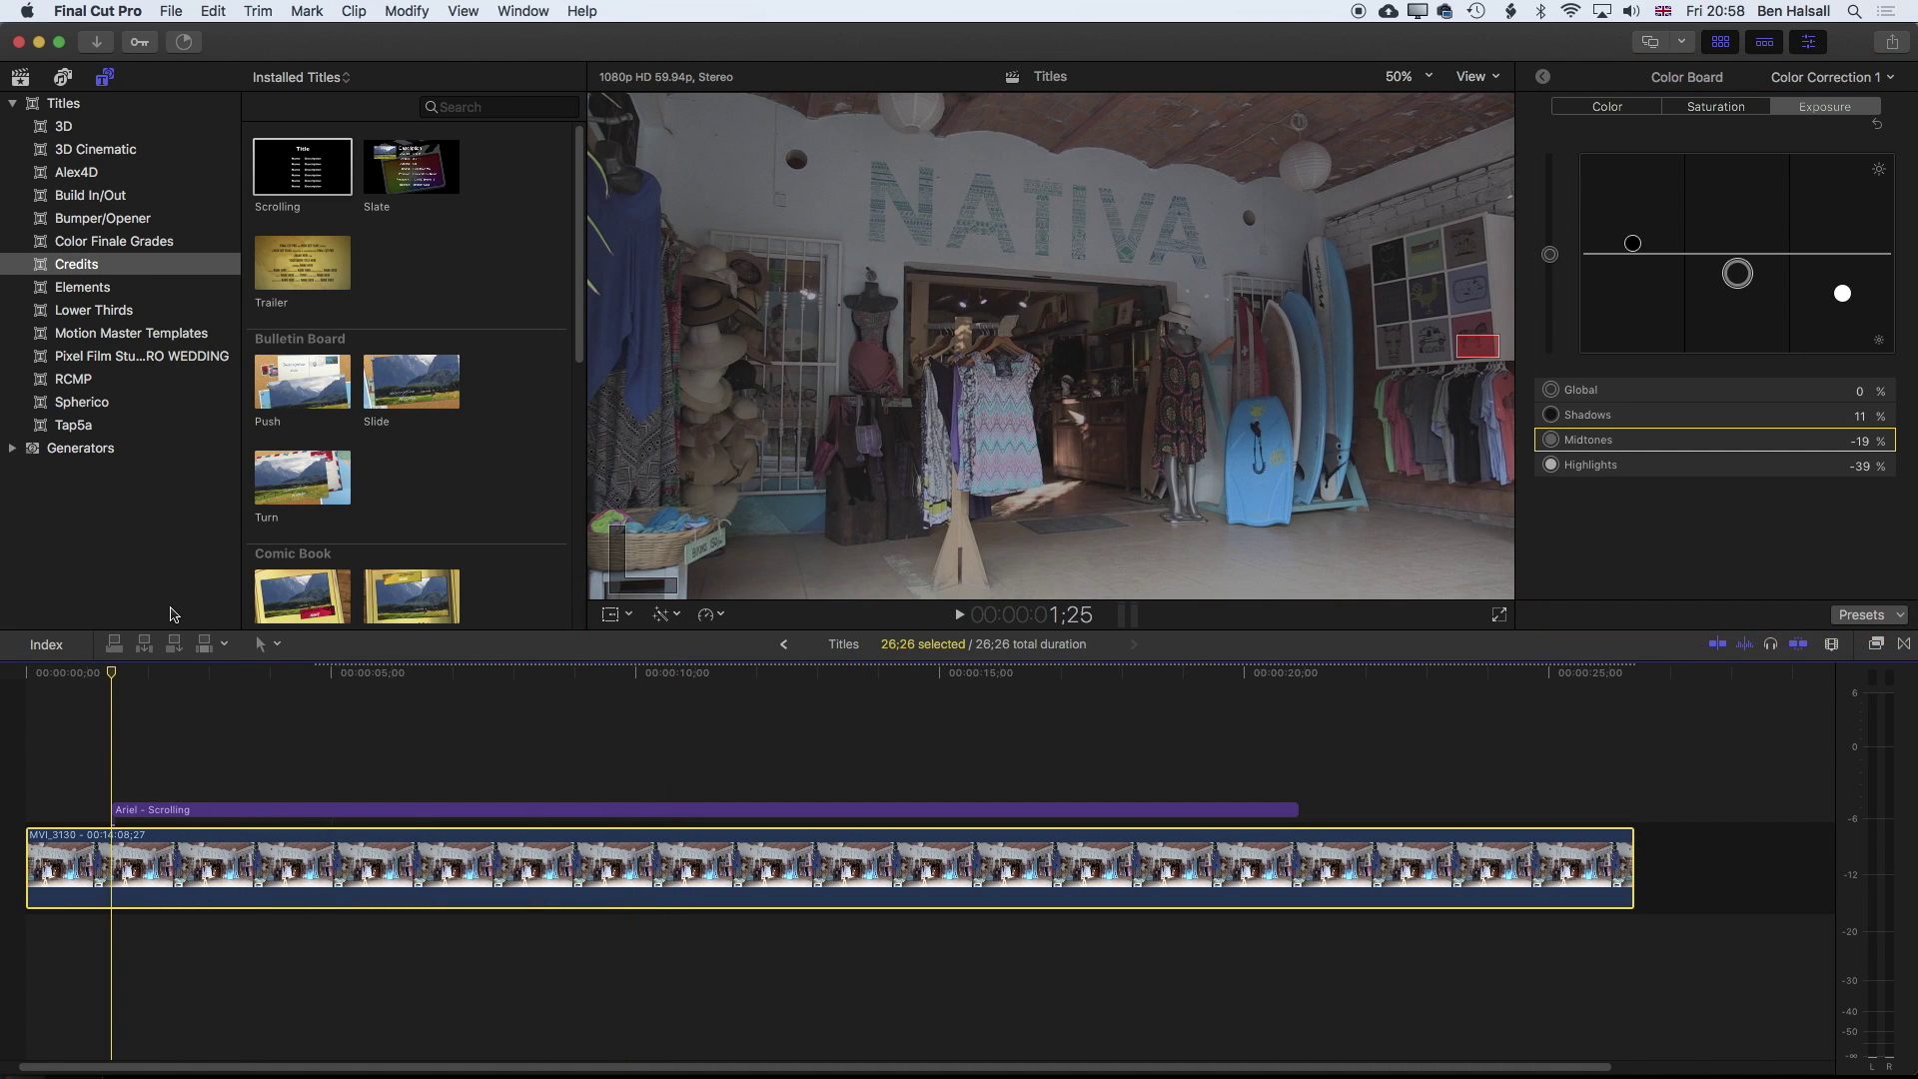
pyautogui.press('space')
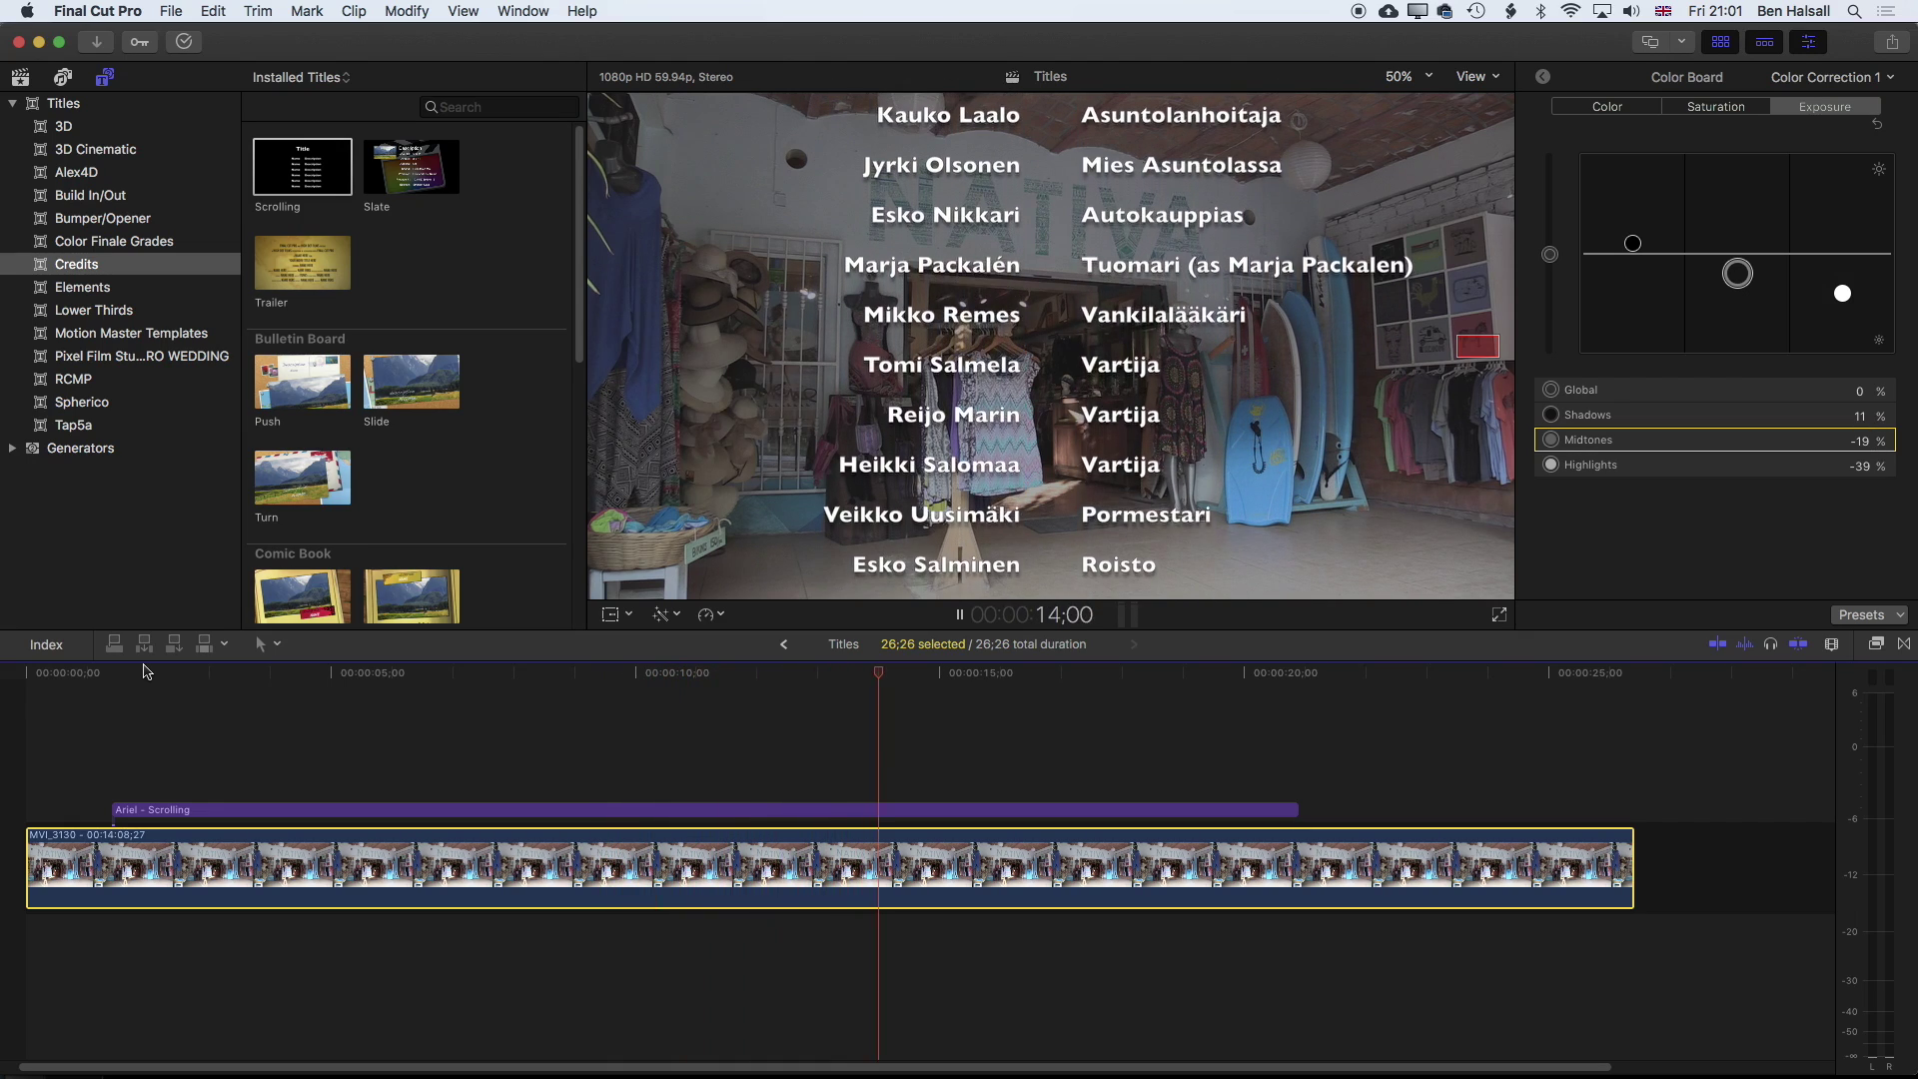
pyautogui.click(1685, 237)
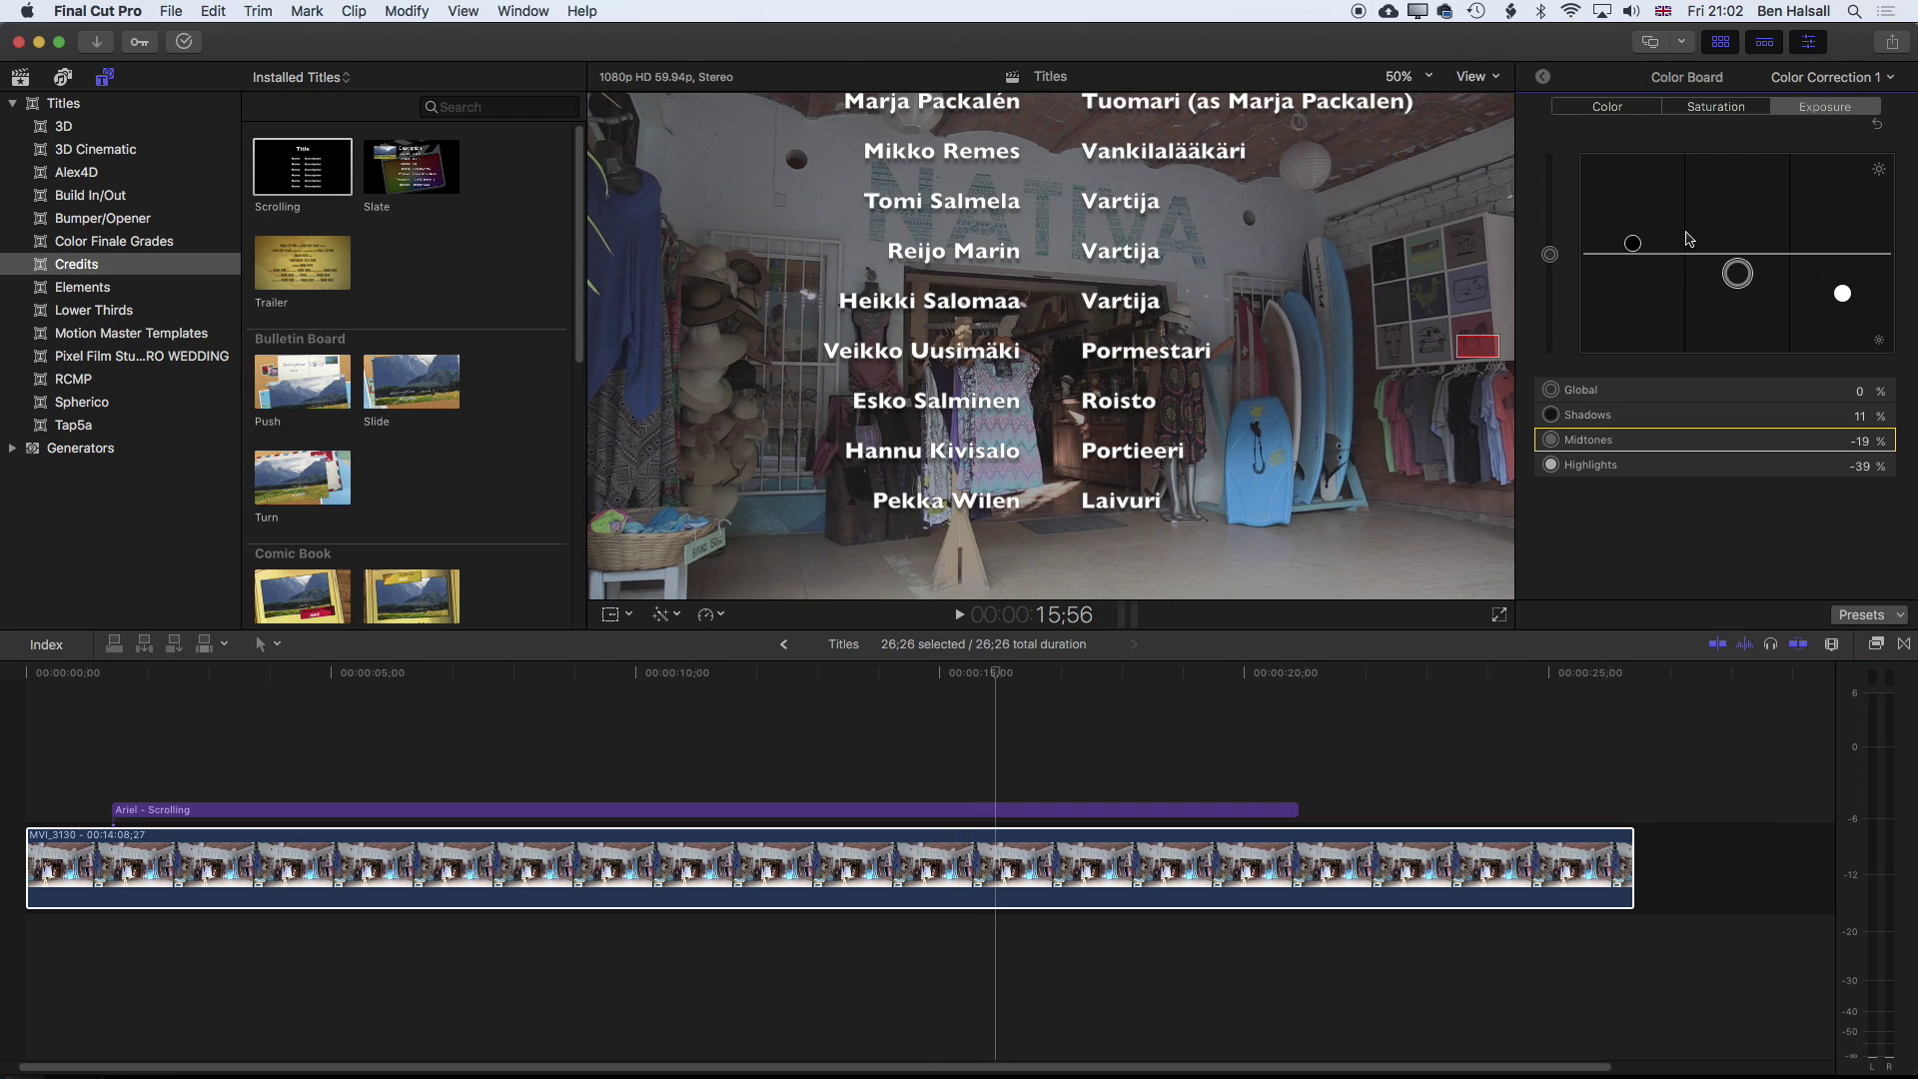